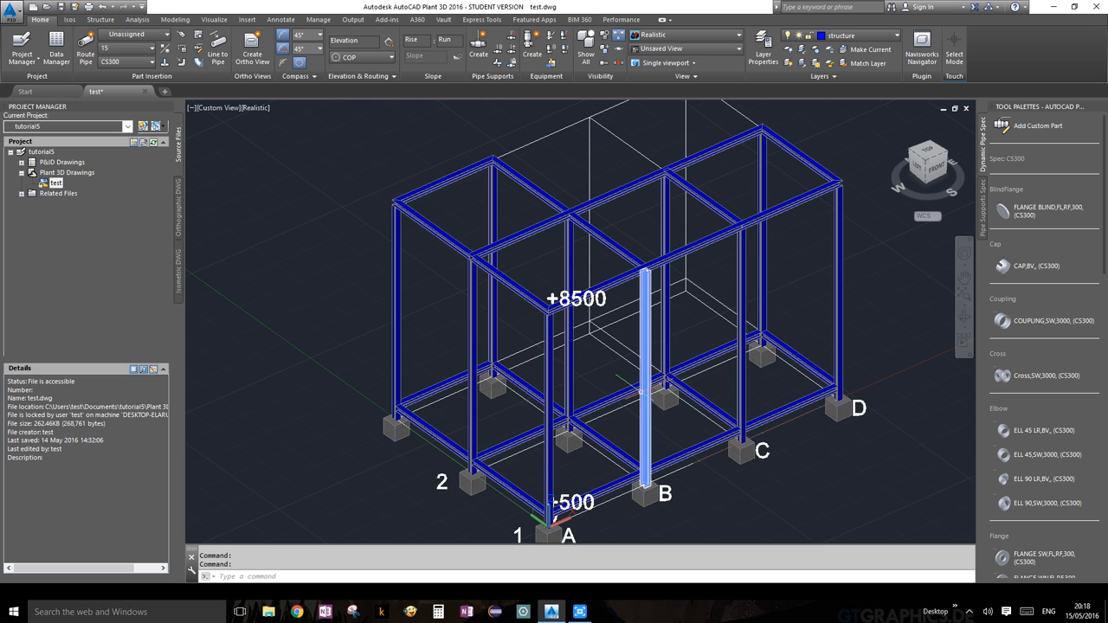
middle_drag(638, 405, 650, 358)
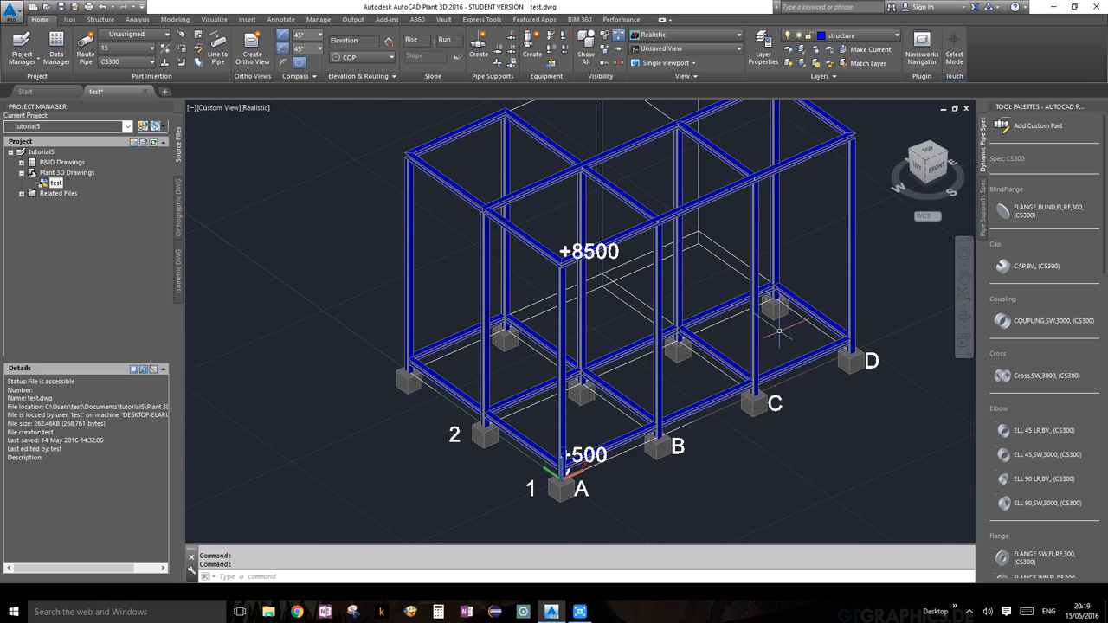
scroll(779, 331, down, 2)
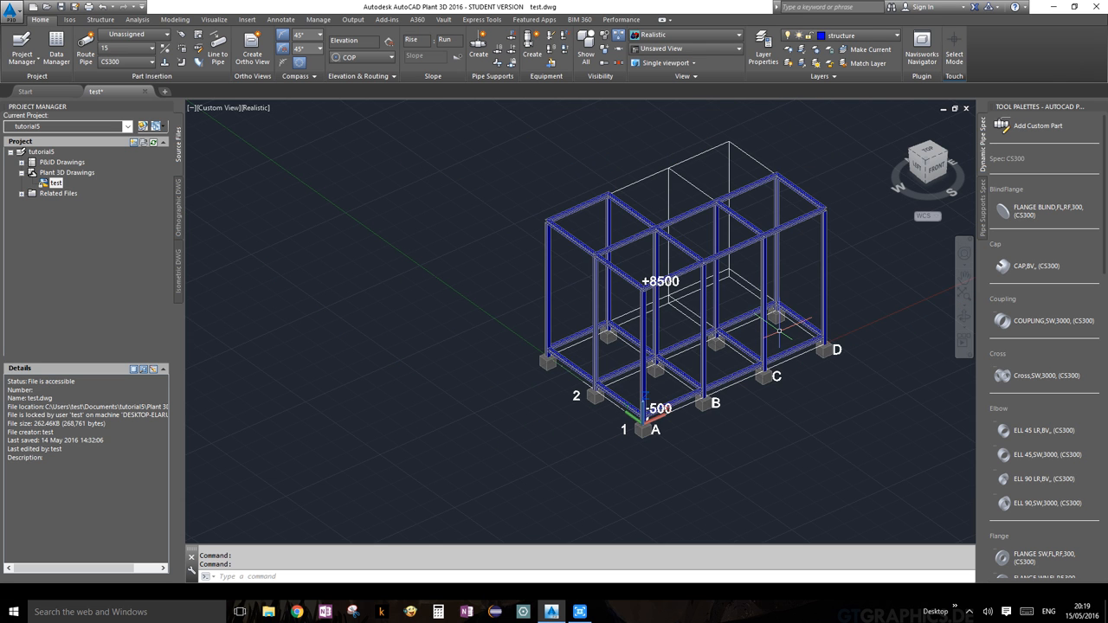
middle_drag(778, 326, 691, 364)
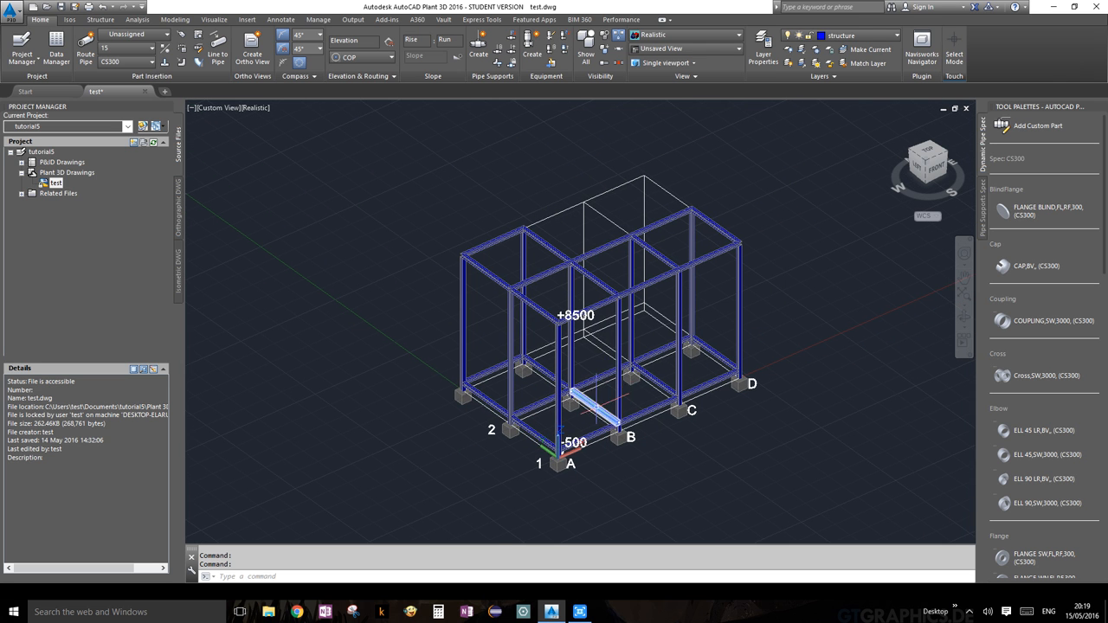
scroll(597, 407, up, 3)
scroll(596, 407, down, 3)
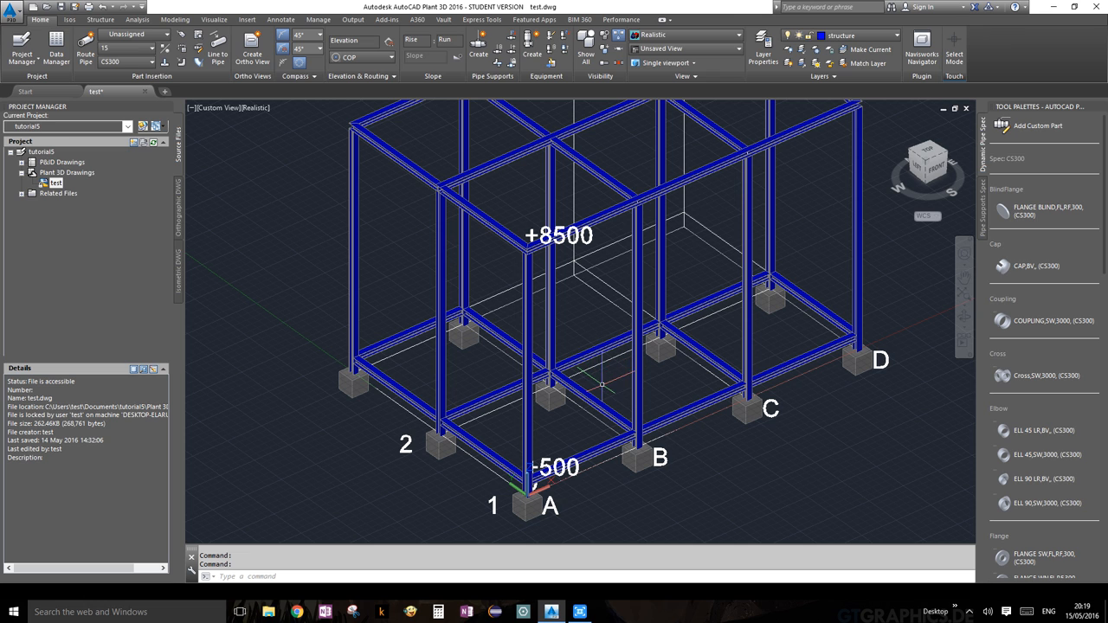
Step: Create a new layer named platforms in the layer properties manager
click(895, 41)
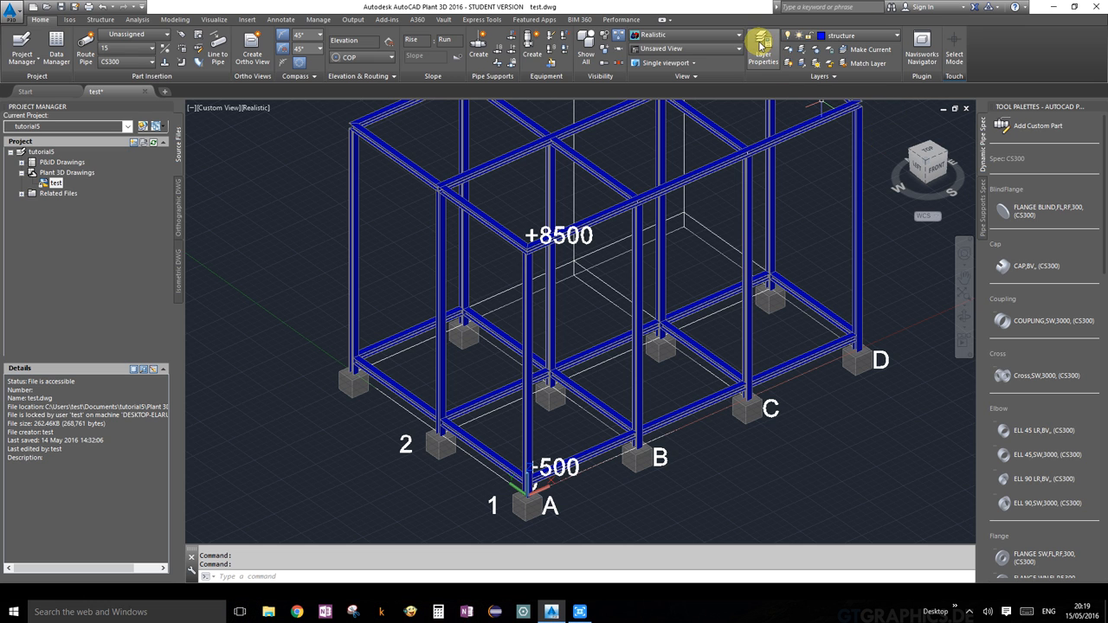
click(769, 59)
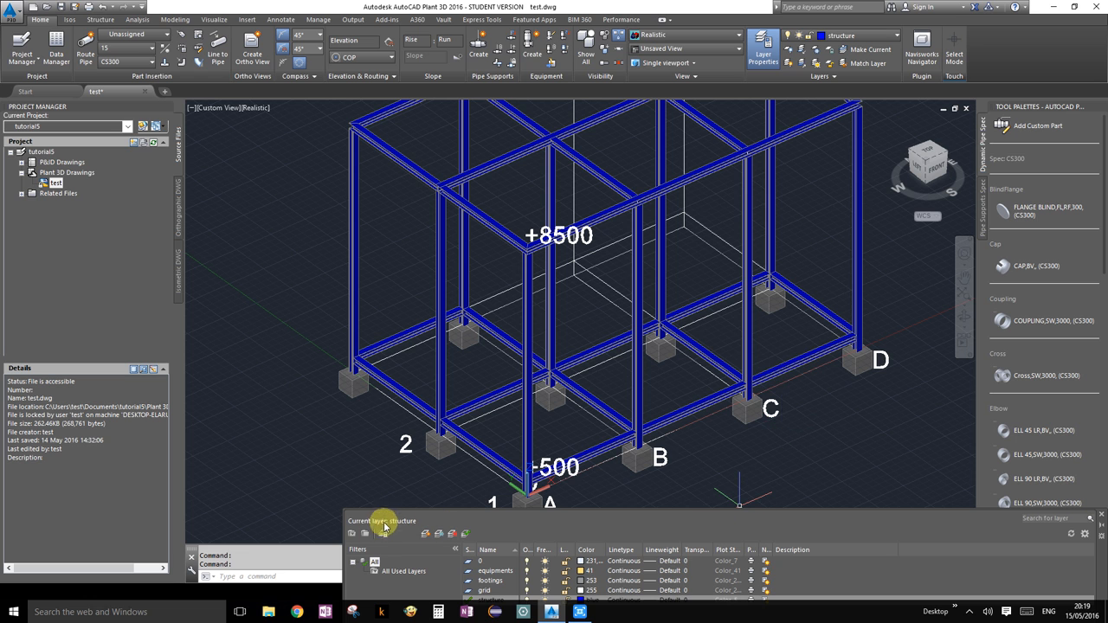
mouse_move(1104, 550)
mouse_down()
mouse_move(853, 338)
mouse_move(757, 205)
mouse_move(897, 132)
mouse_up()
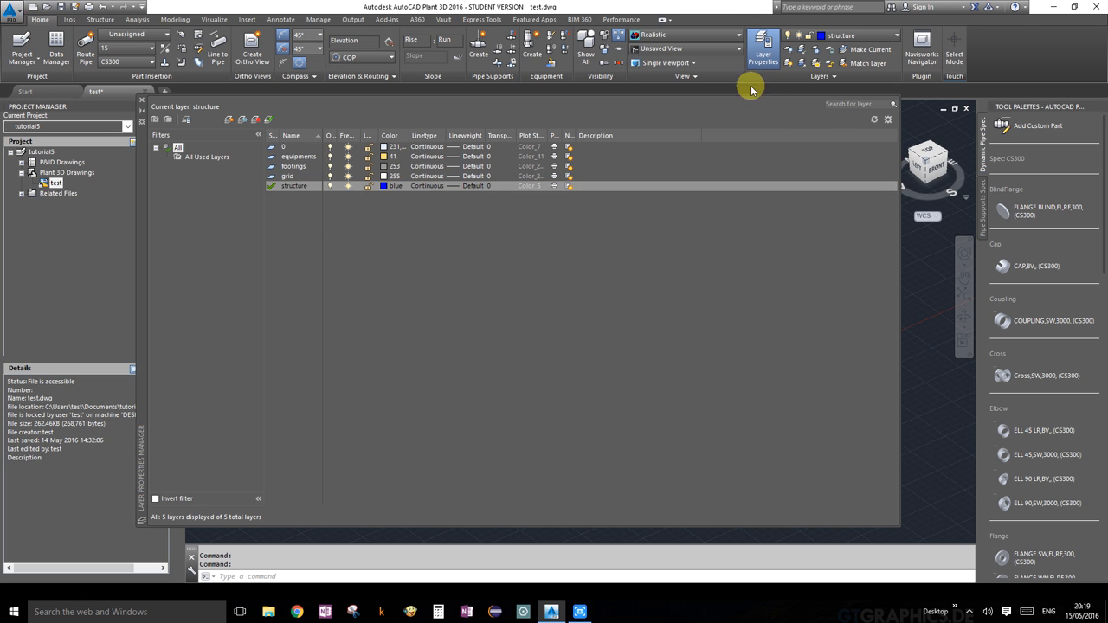
click(101, 19)
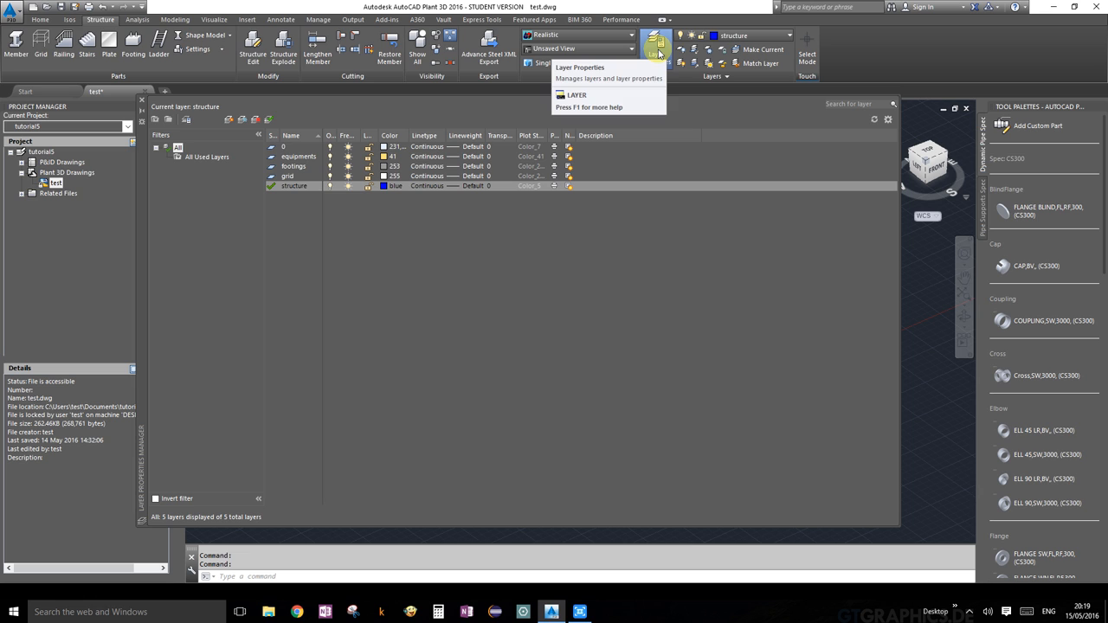
click(232, 121)
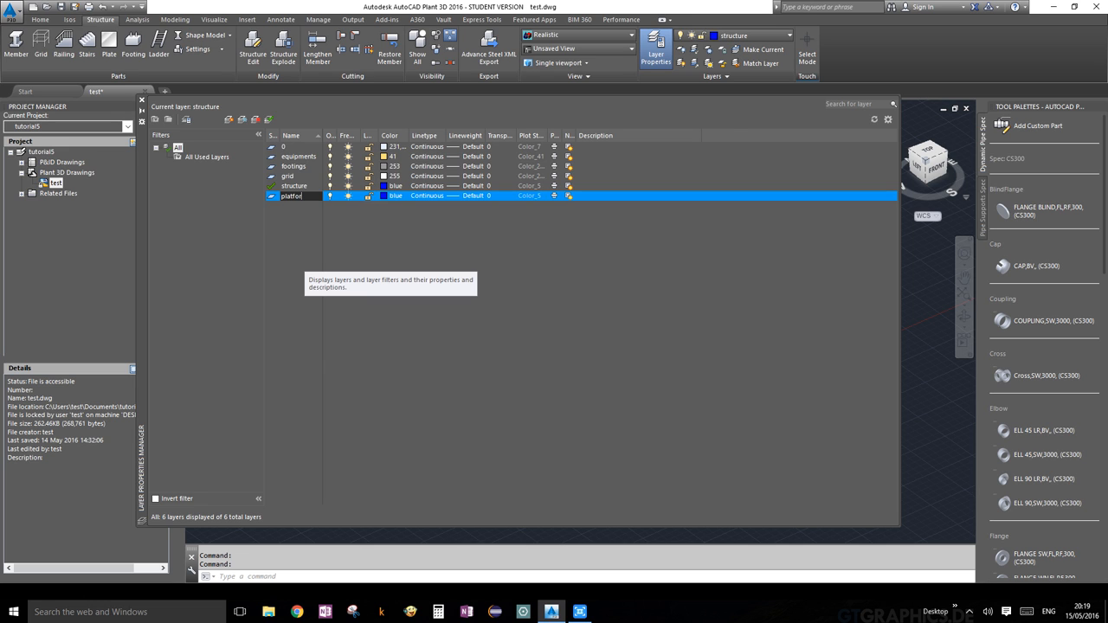
key(Return)
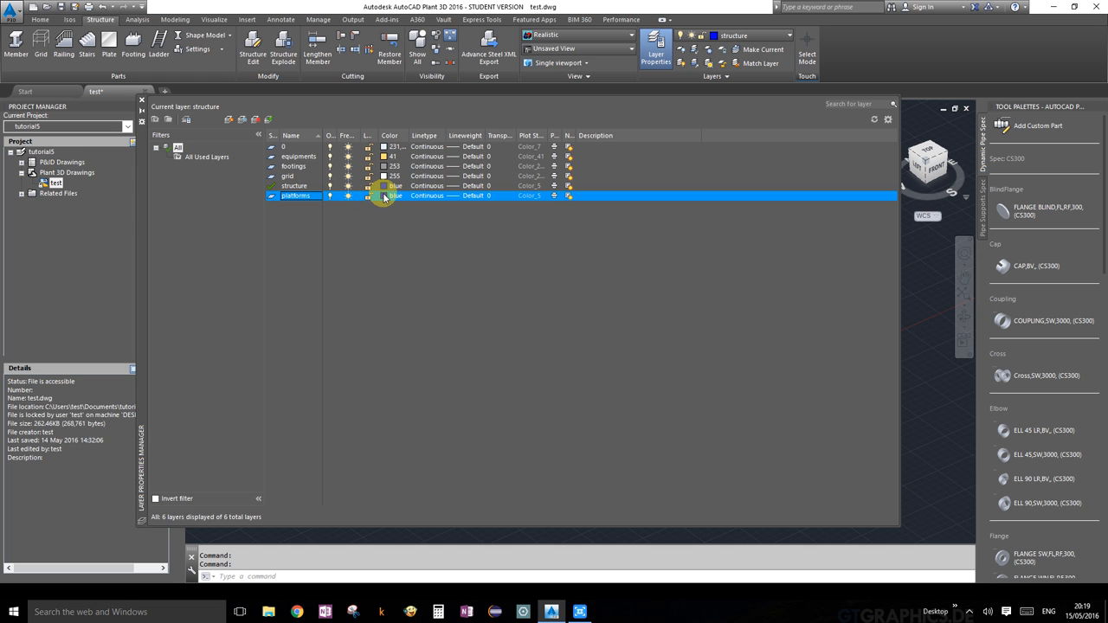
Step: Set the platforms layer's color to index color 9
click(384, 197)
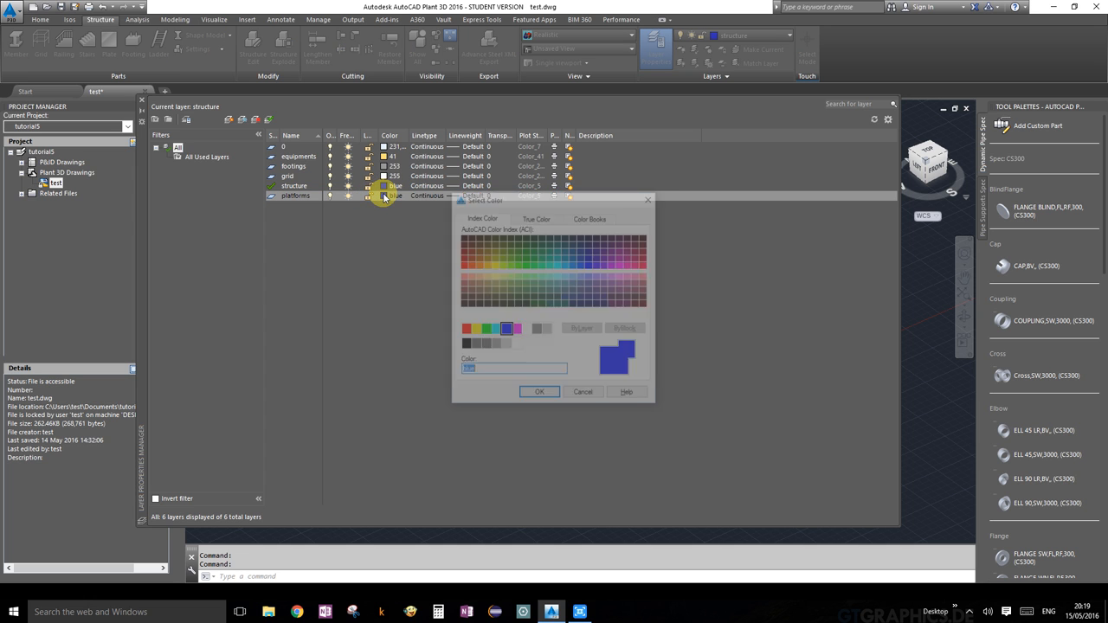
click(548, 331)
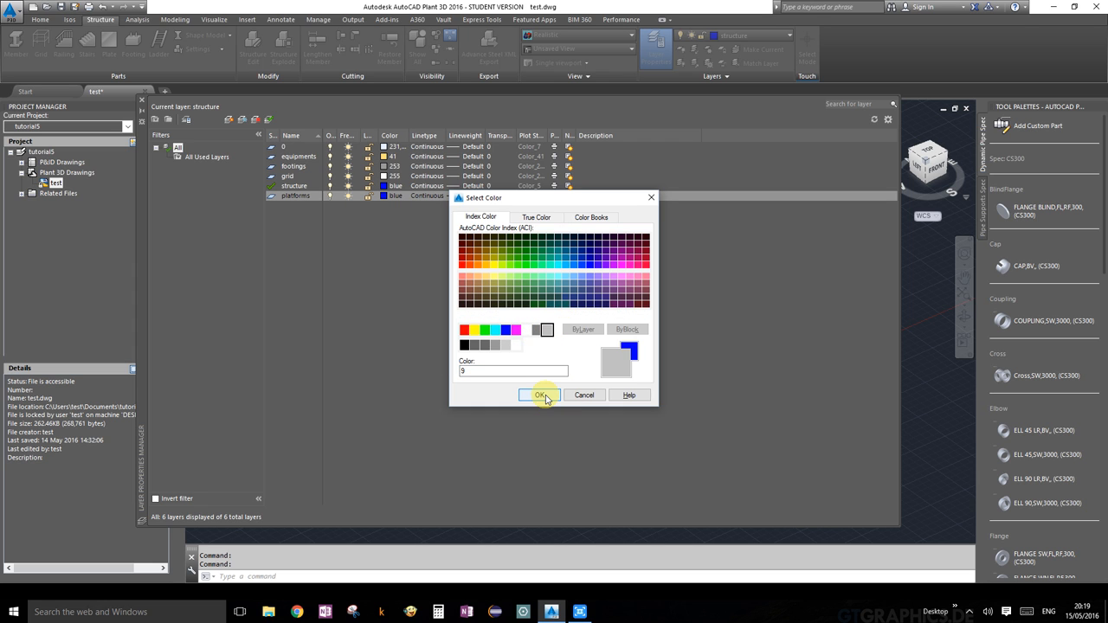
click(543, 396)
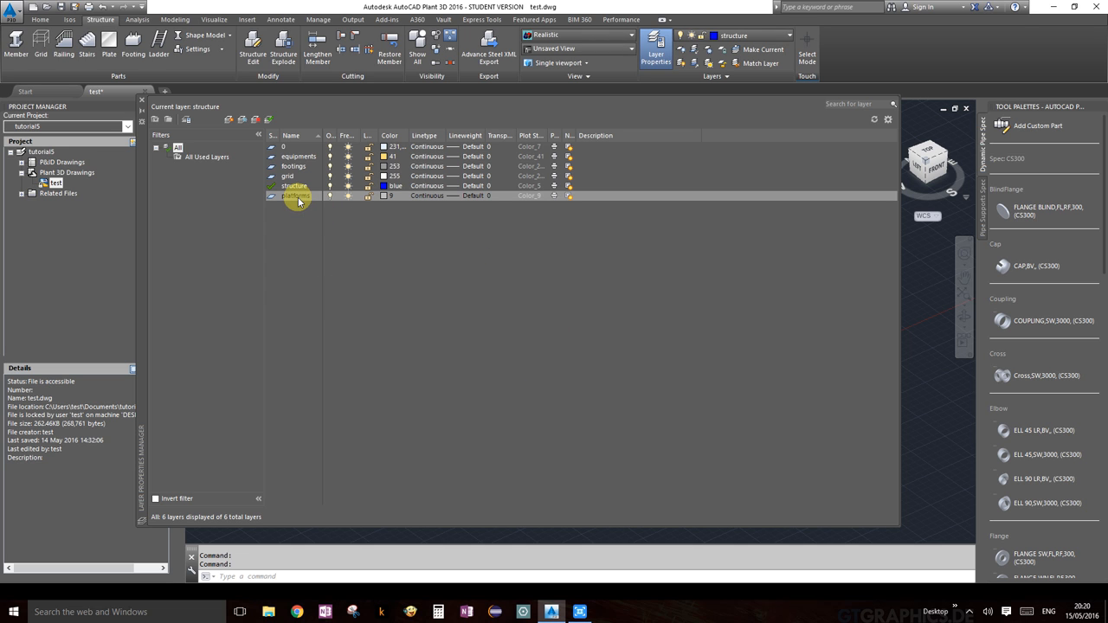
Step: Make platforms the current layer and close the layer properties manager
click(297, 198)
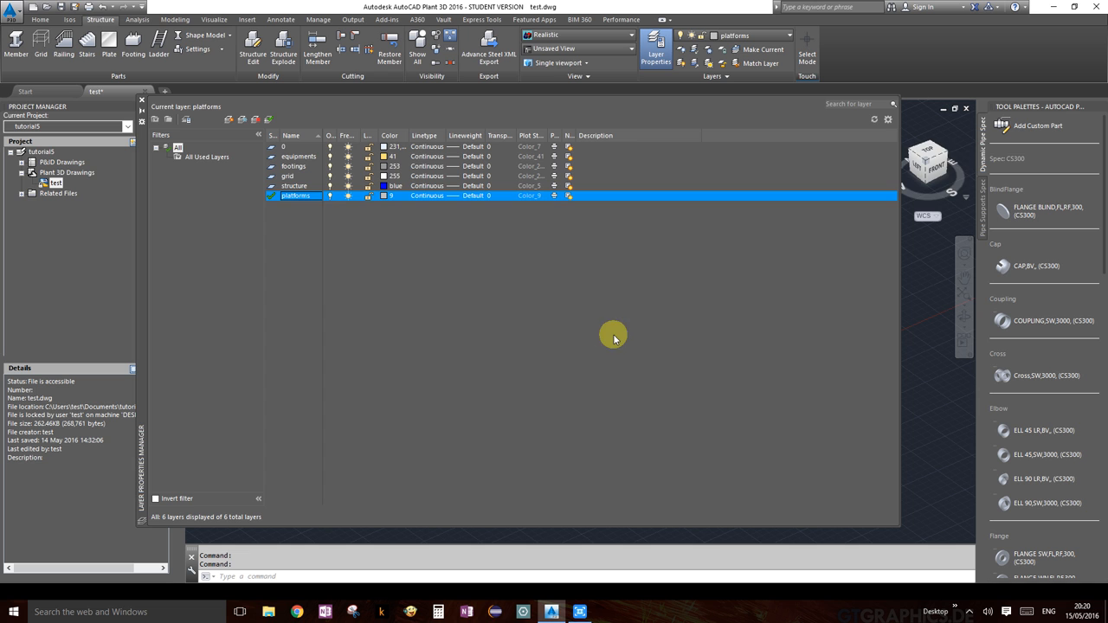
click(142, 100)
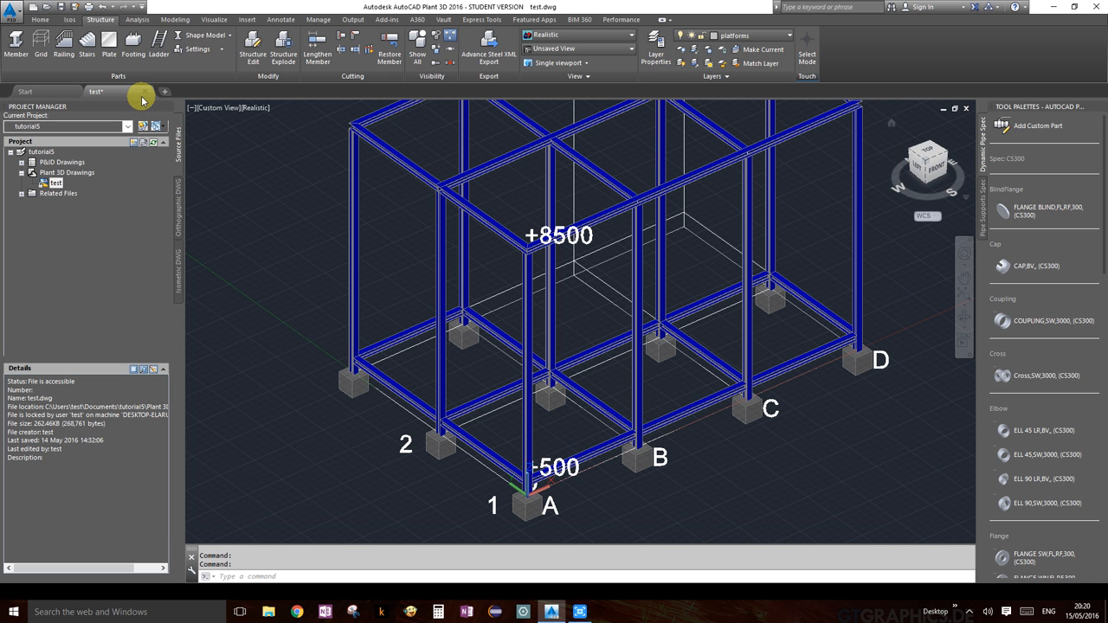
click(790, 36)
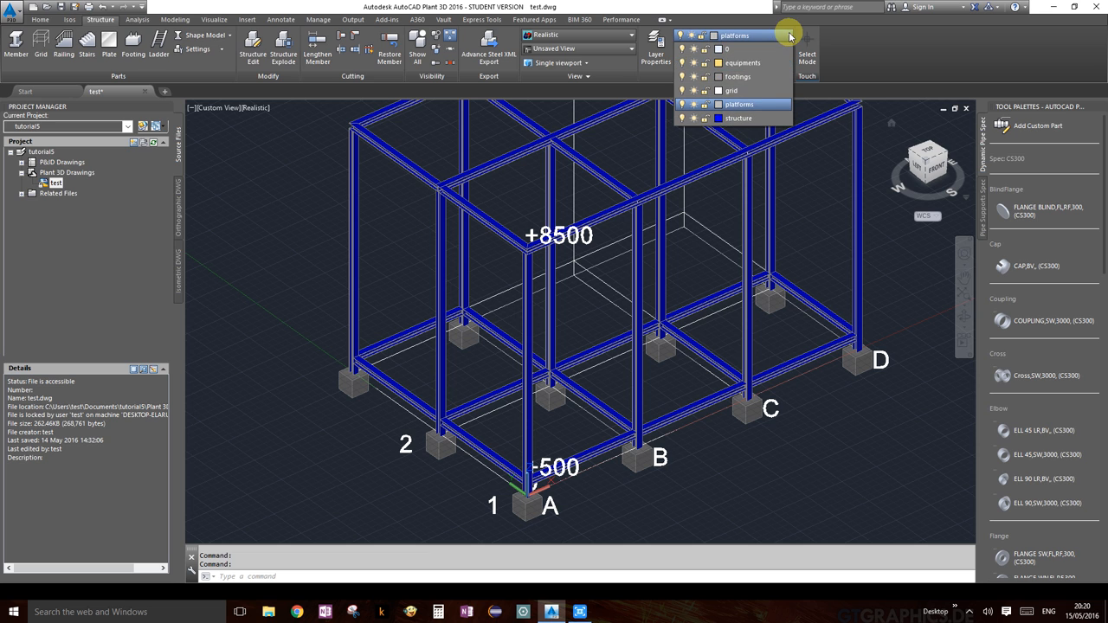
click(756, 105)
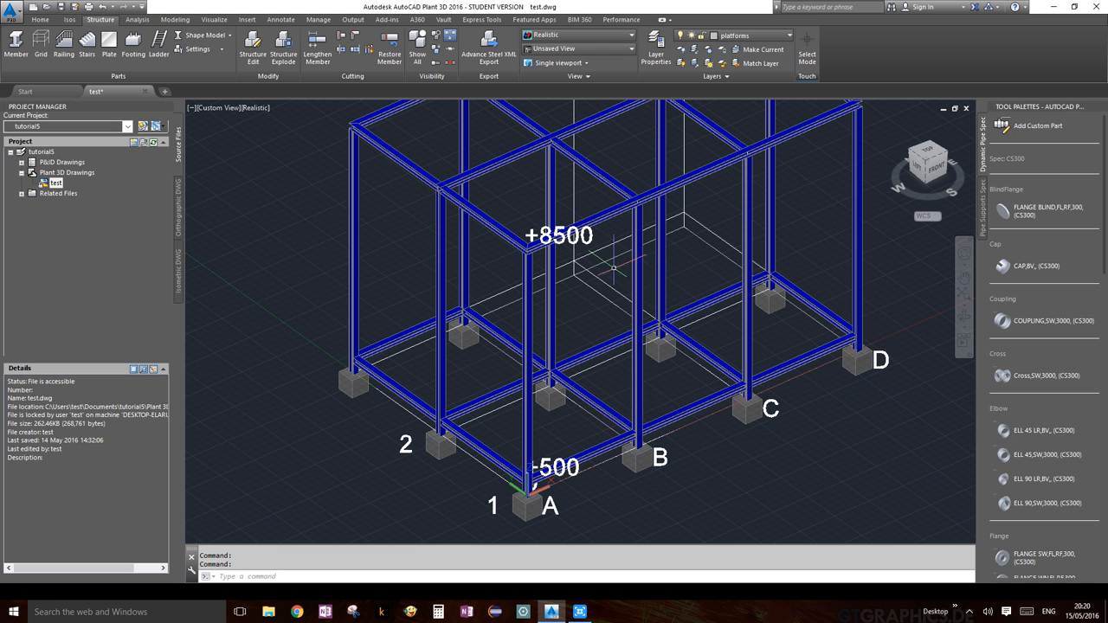
scroll(752, 329, down, 5)
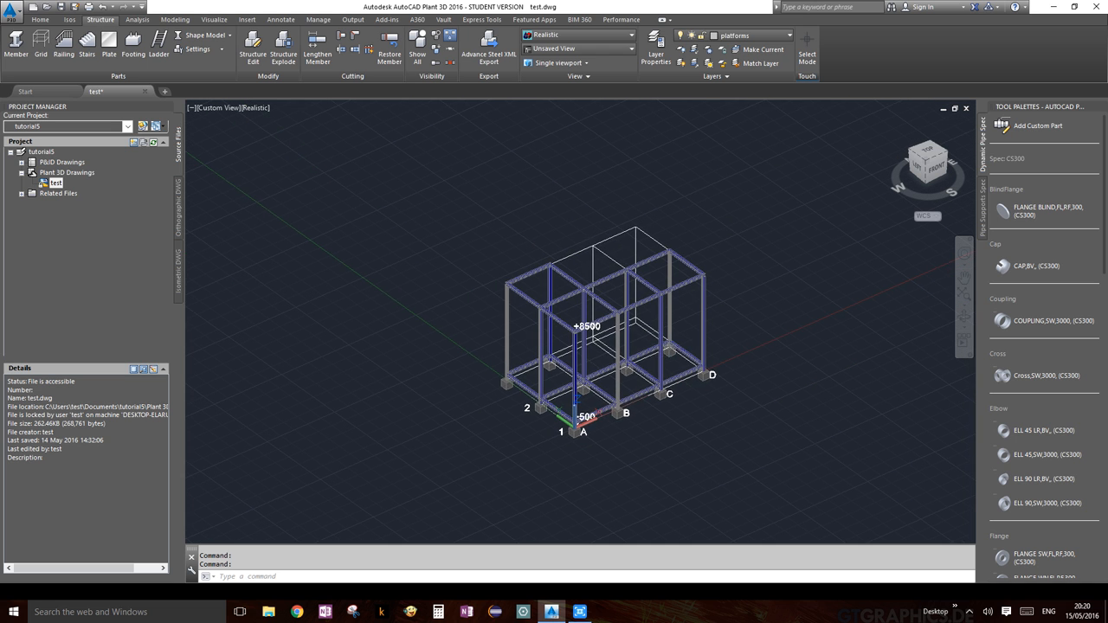
scroll(624, 376, up, 3)
scroll(625, 378, down, 2)
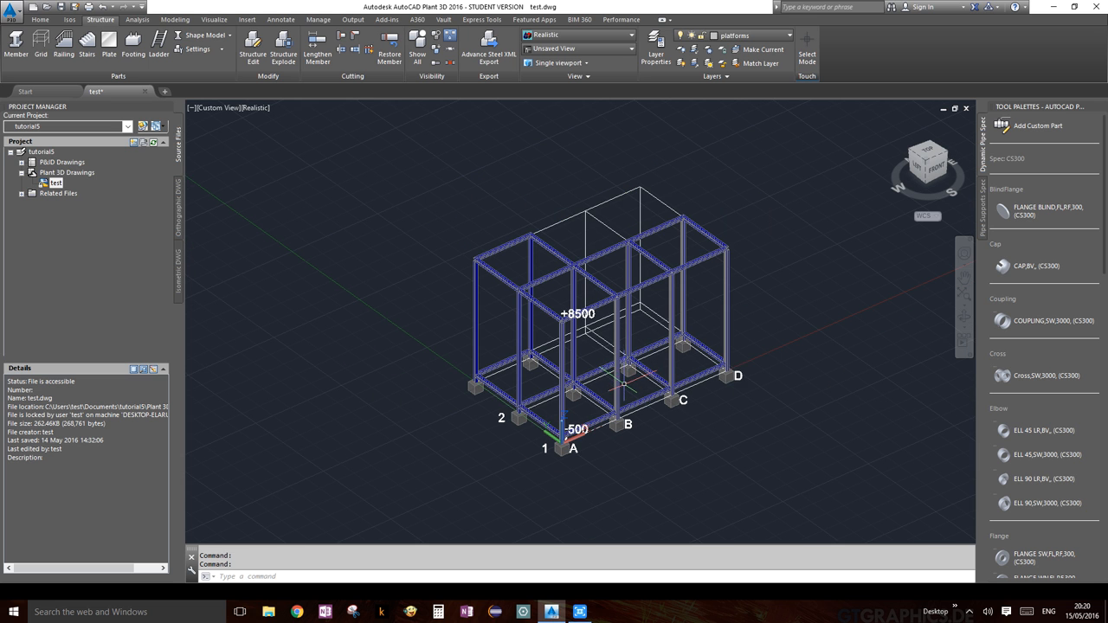
scroll(625, 381, up, 3)
scroll(624, 383, down, 2)
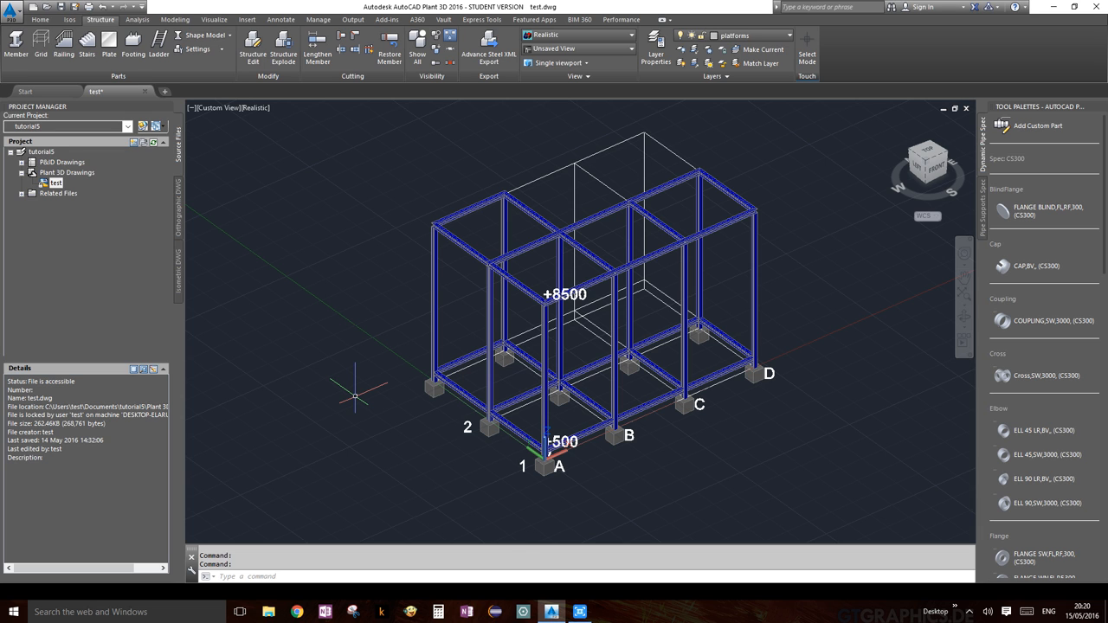
Step: Show the Properties palette with the PROPERTIES command and dock it beneath the Project Manager
text(prop)
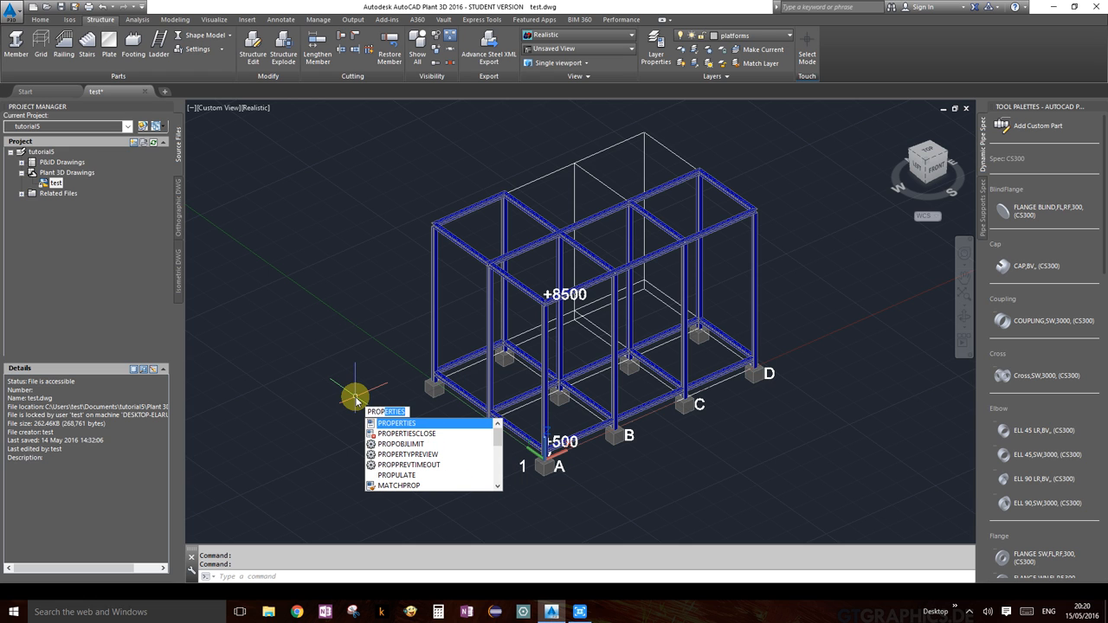
click(399, 424)
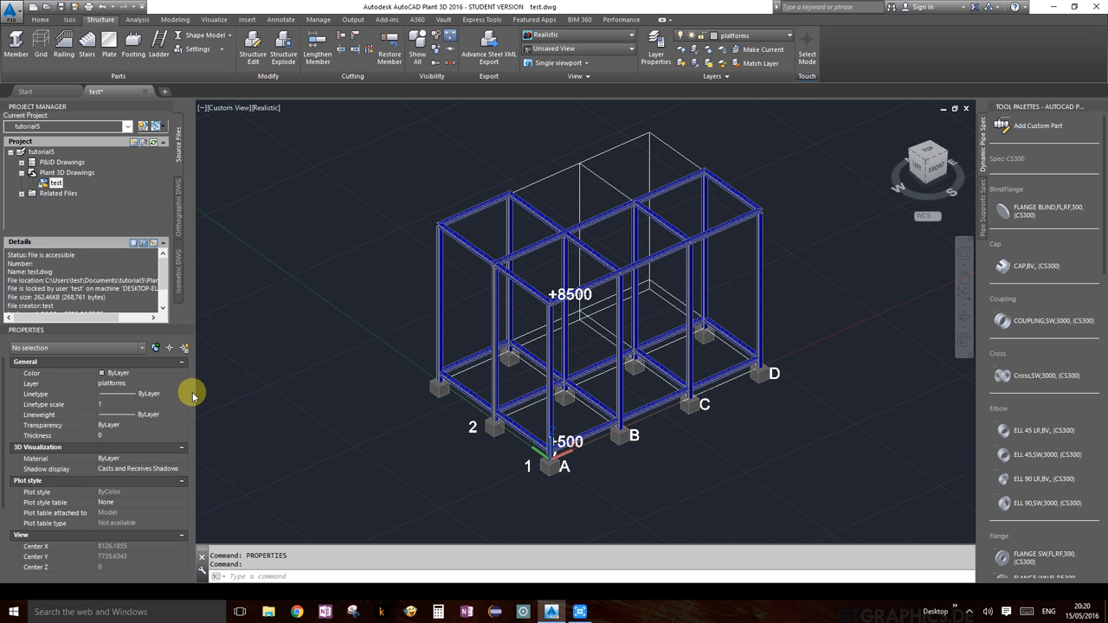
mouse_move(54, 333)
mouse_down()
mouse_move(478, 314)
mouse_move(469, 167)
mouse_up()
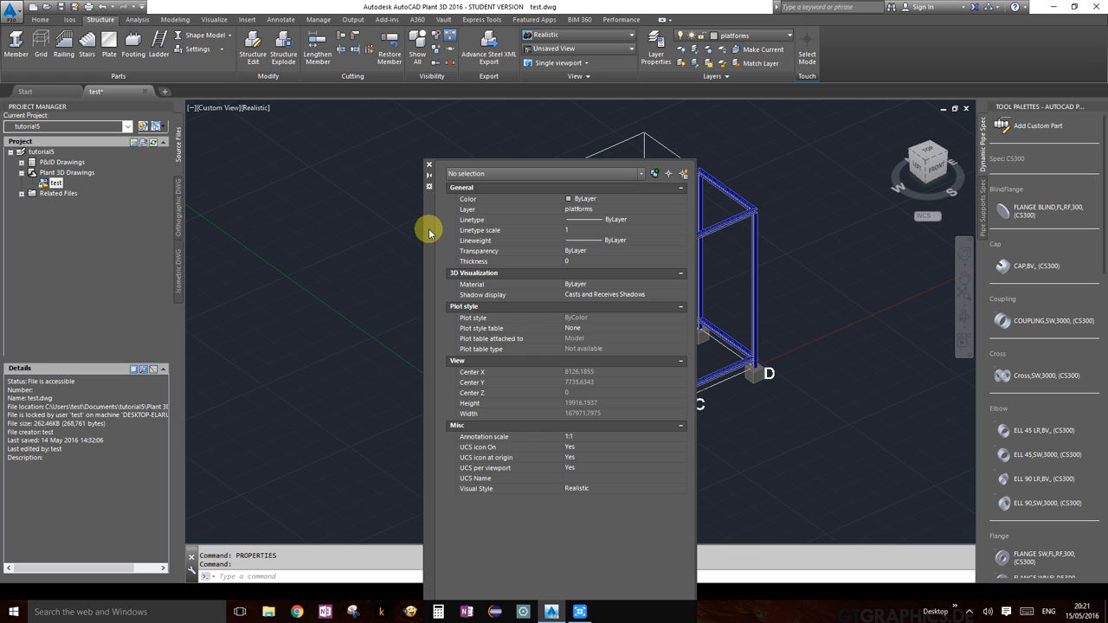
drag(428, 247, 4, 391)
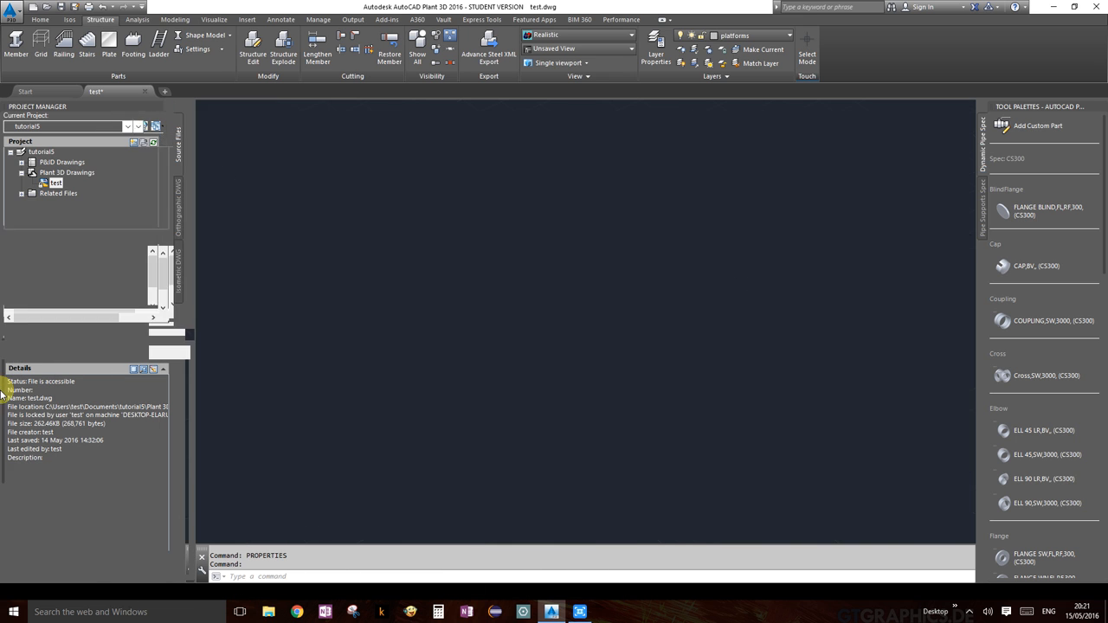
mouse_move(95, 335)
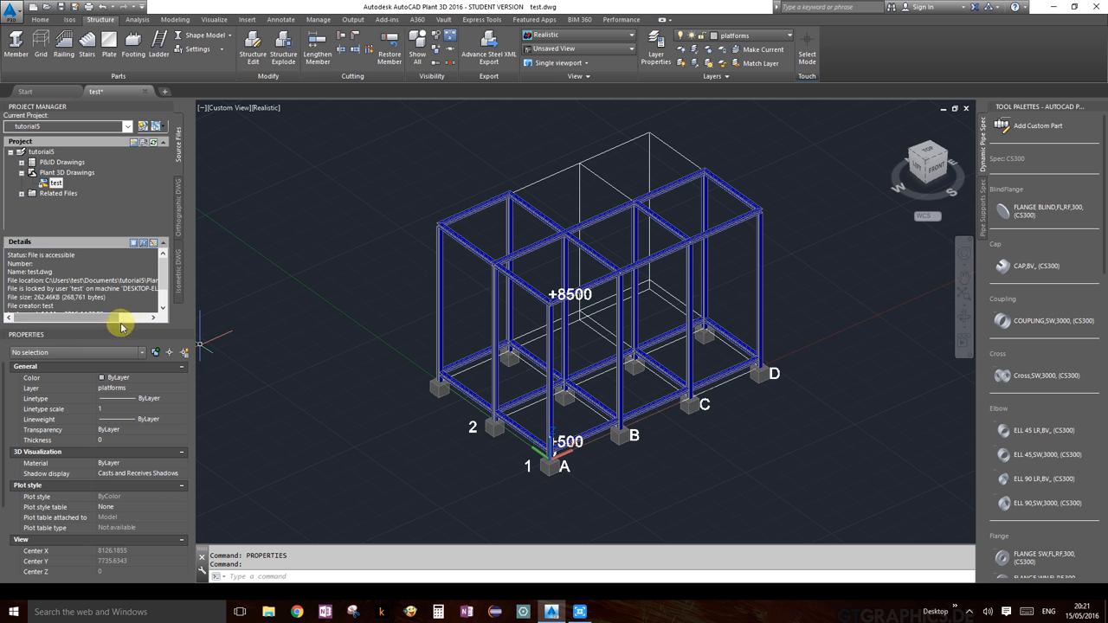
mouse_move(167, 335)
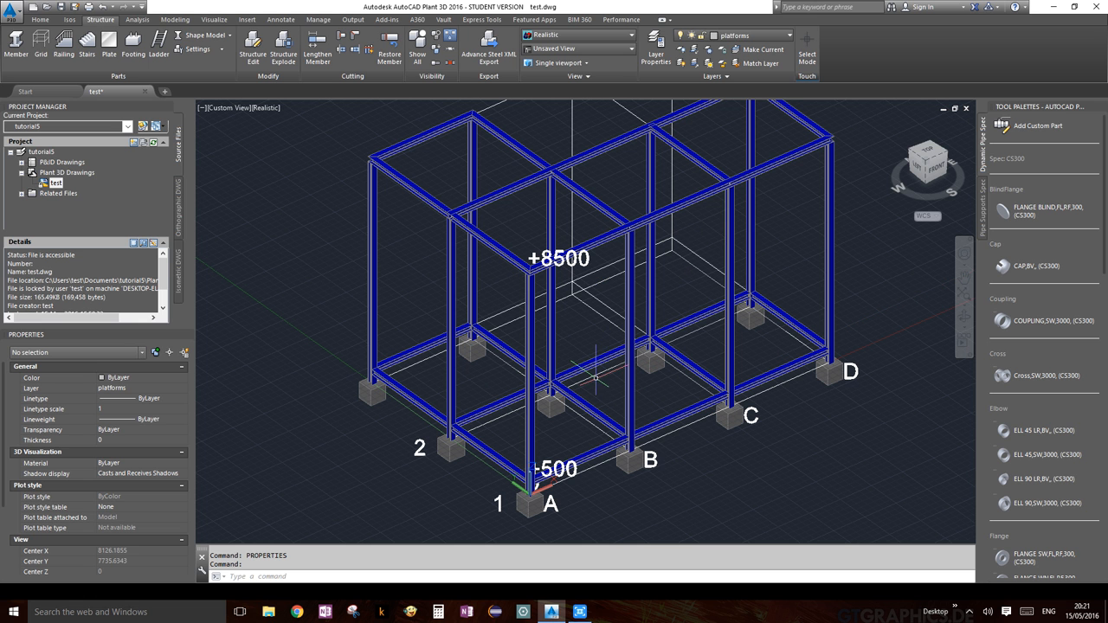
scroll(693, 315, down, 1)
middle_drag(694, 316, 592, 337)
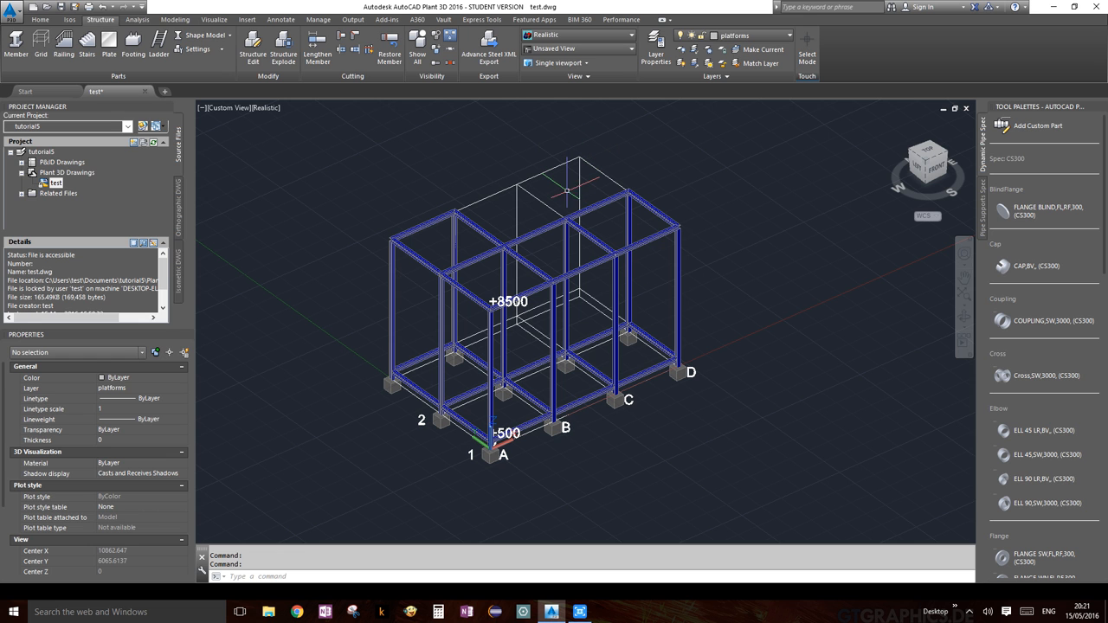
scroll(727, 284, up, 2)
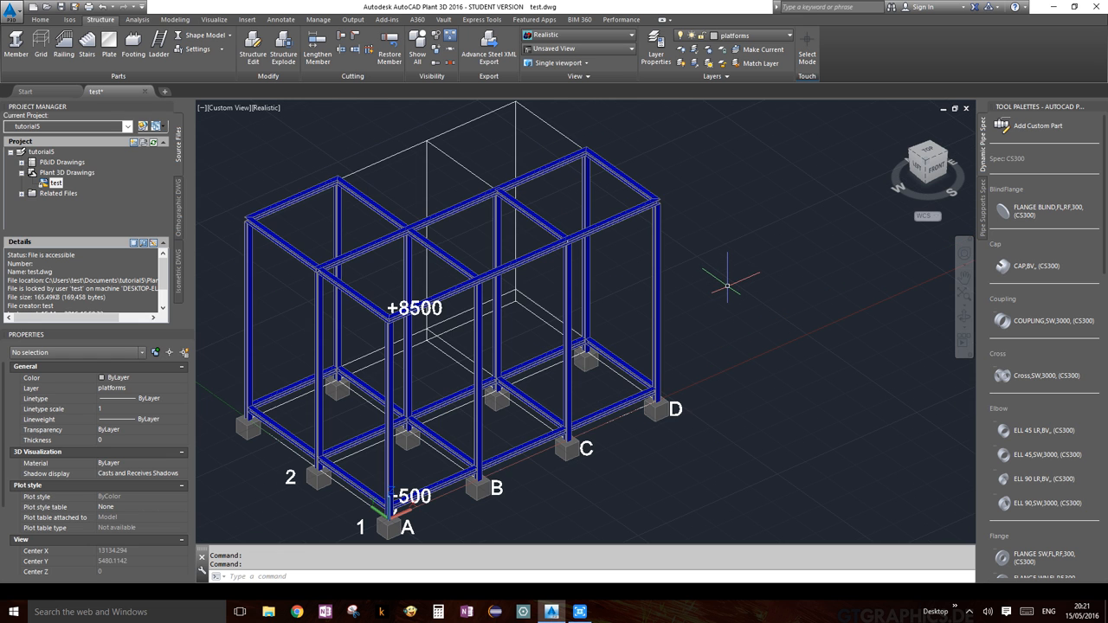
scroll(731, 275, down, 2)
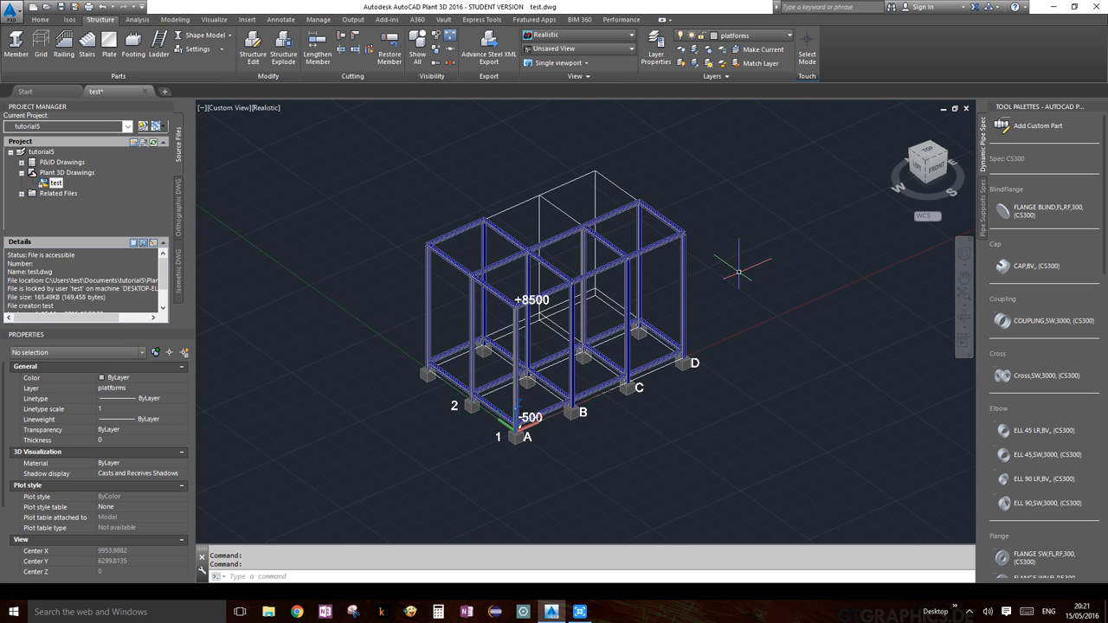
middle_drag(736, 265, 785, 314)
scroll(681, 329, up, 1)
scroll(689, 318, up, 1)
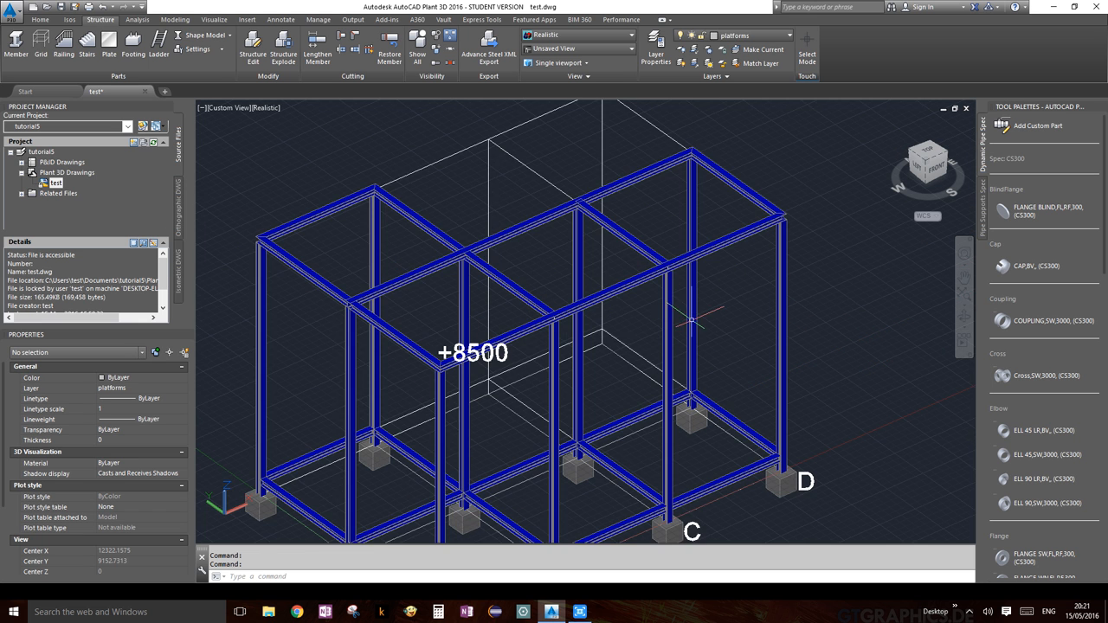
scroll(684, 319, down, 2)
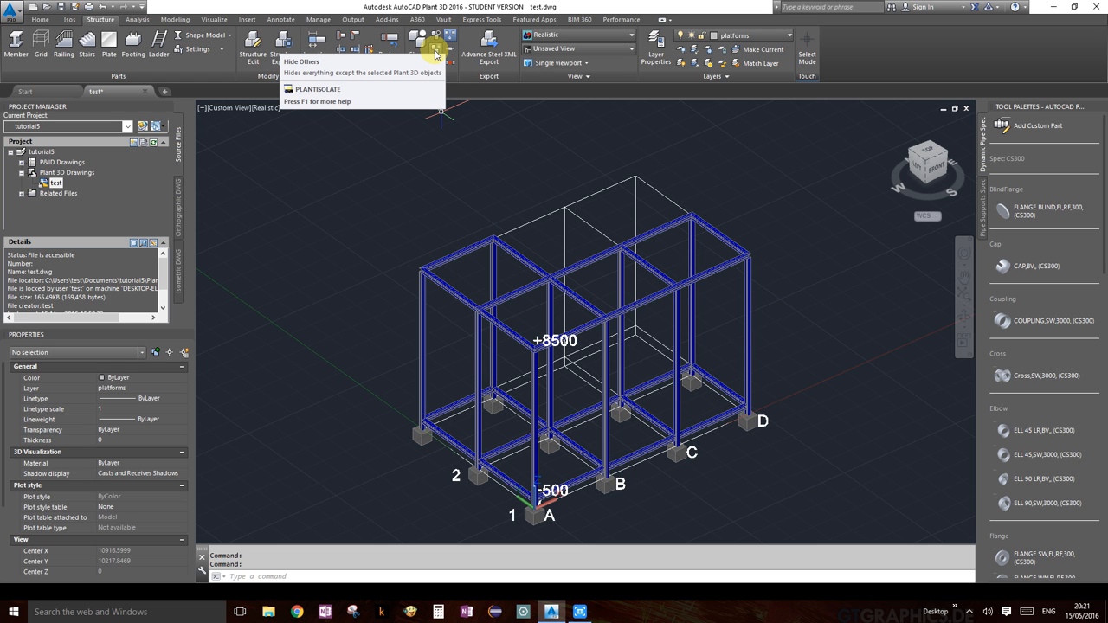
Step: Select the thirteen lower-level beams along grid lines A to D and hide all other Plant 3D objects
middle_drag(649, 473, 619, 323)
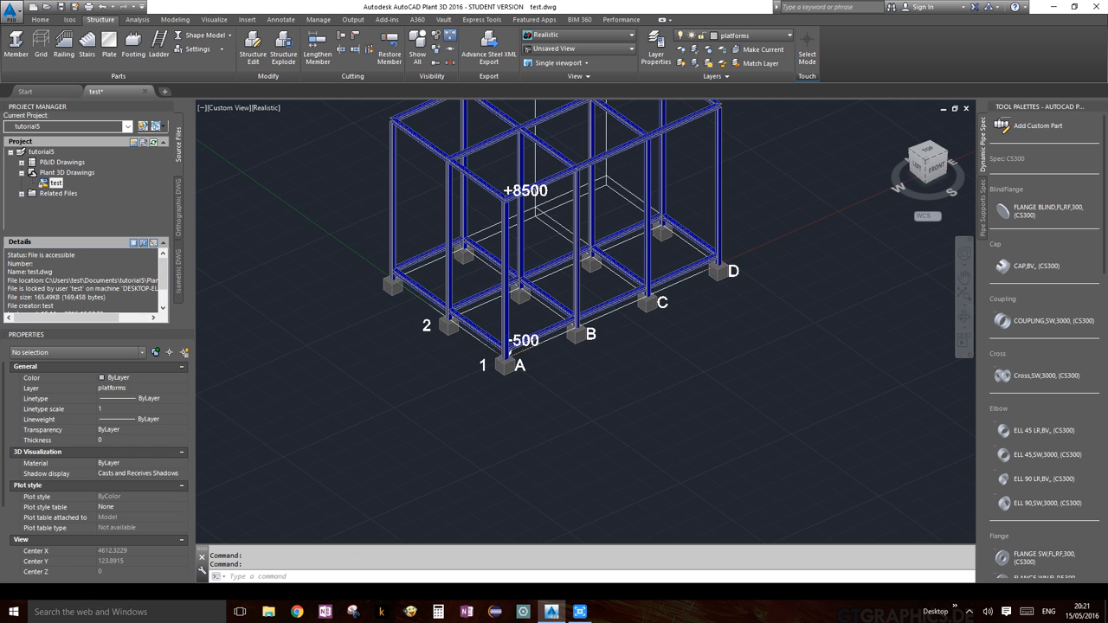
scroll(619, 323, up, 2)
click(606, 294)
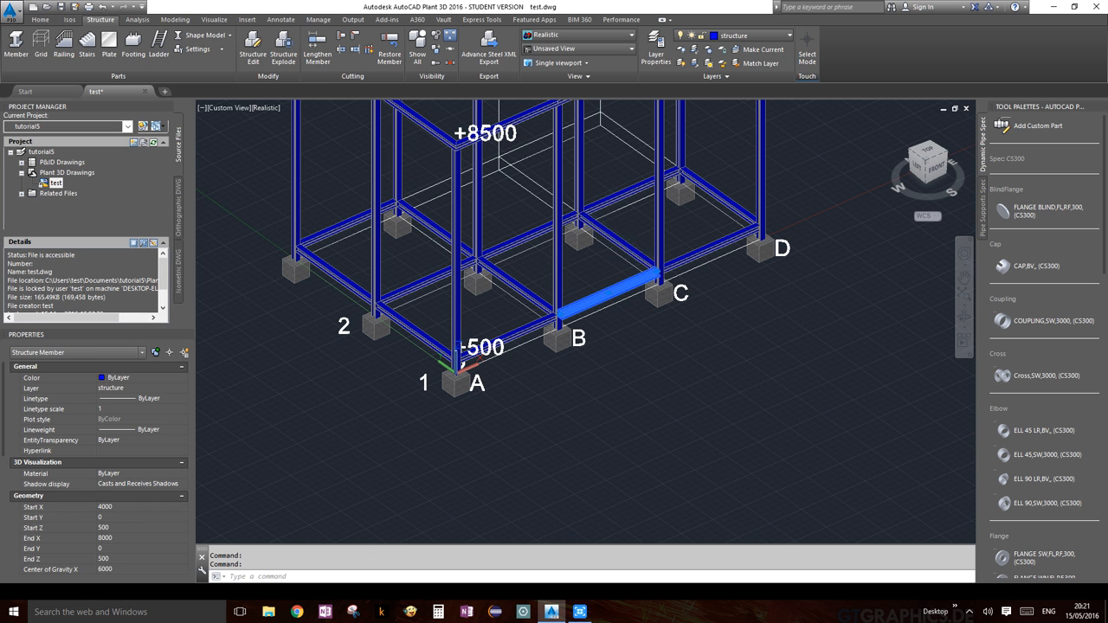
click(618, 245)
click(637, 188)
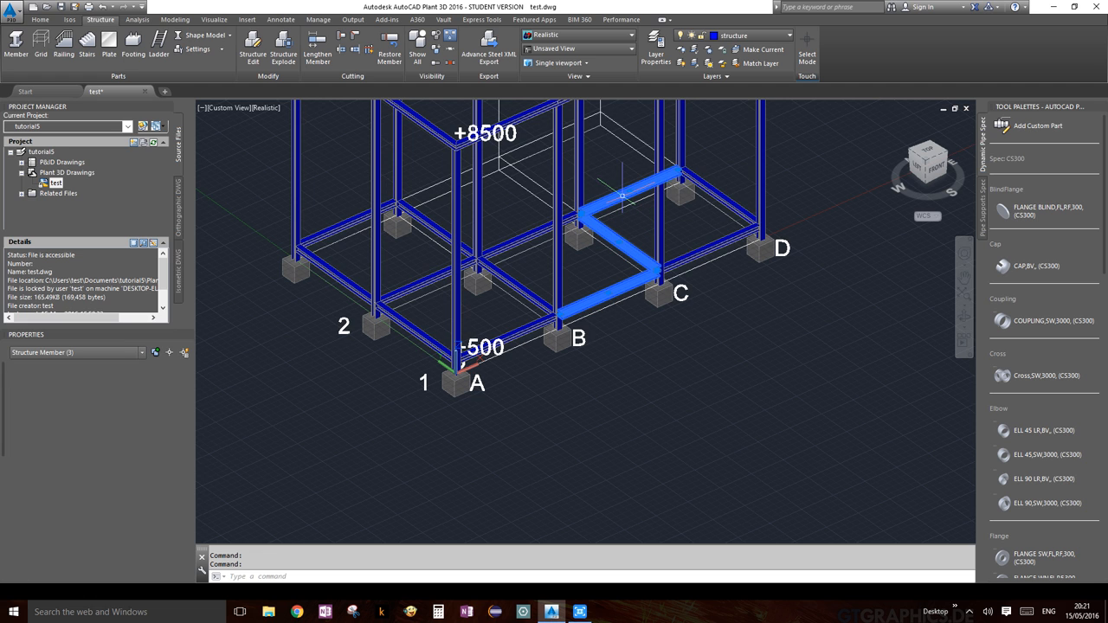
click(718, 195)
click(712, 248)
click(717, 248)
click(517, 235)
click(520, 293)
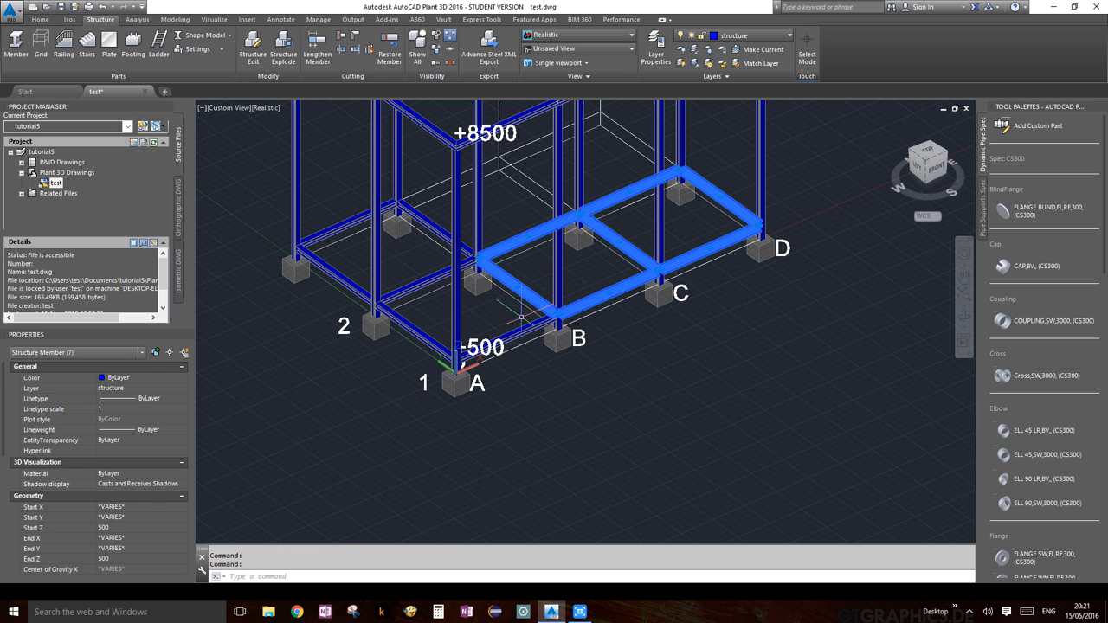
click(502, 343)
click(429, 330)
click(427, 282)
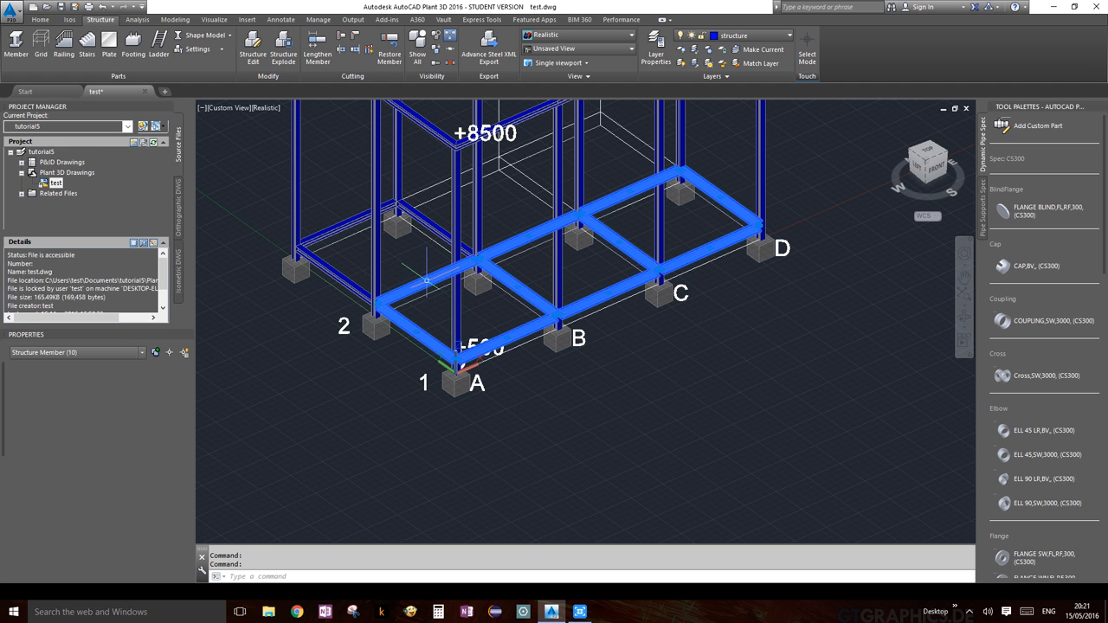
click(437, 232)
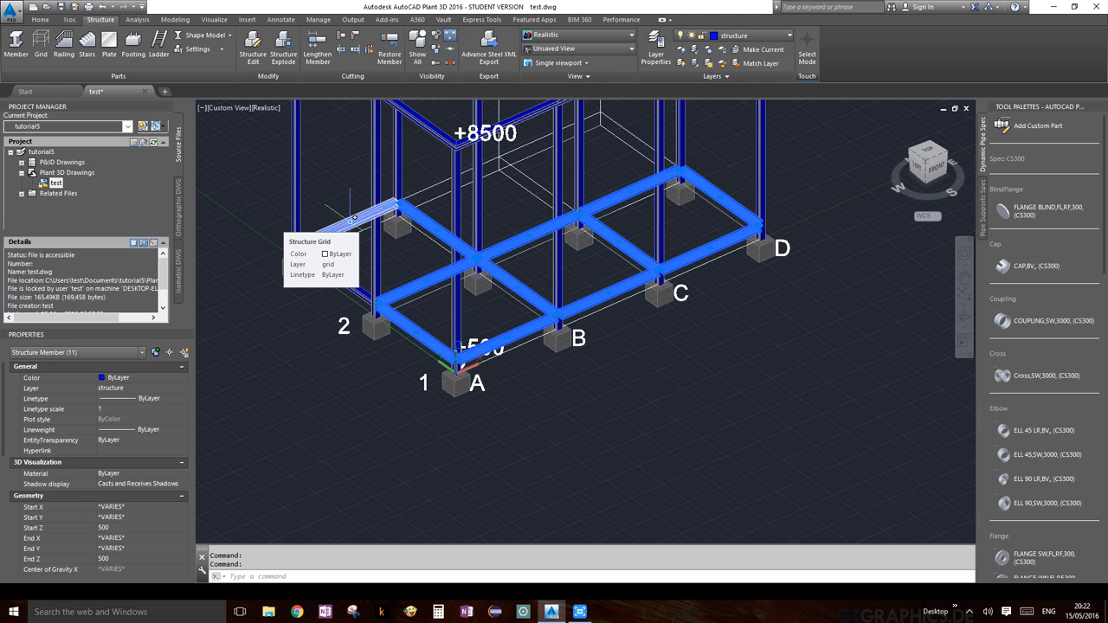
click(354, 217)
click(337, 272)
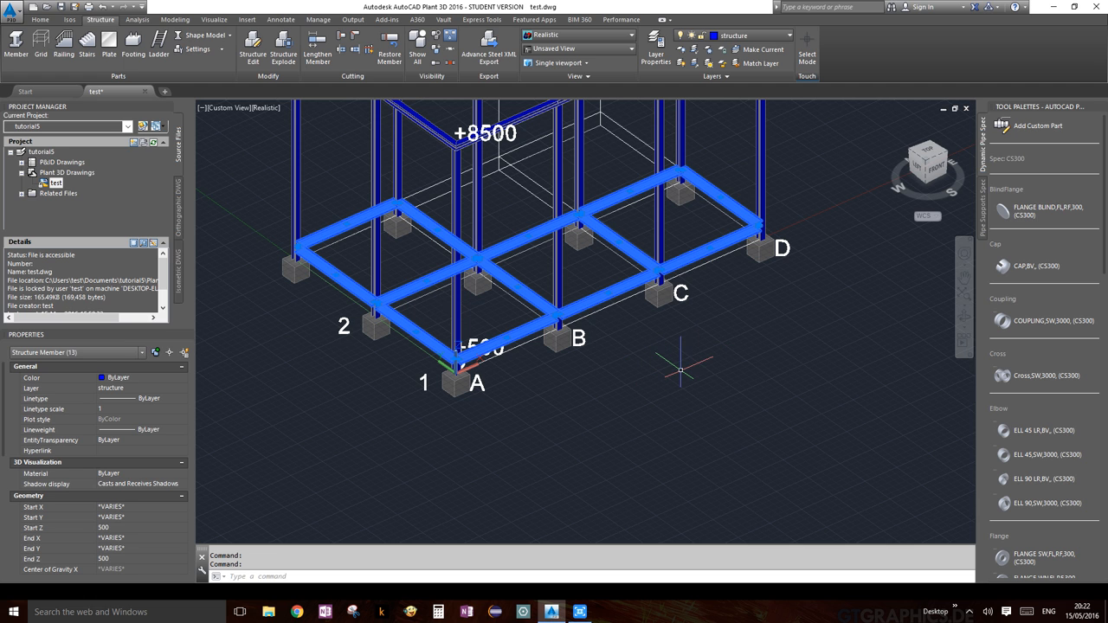
scroll(684, 368, down, 2)
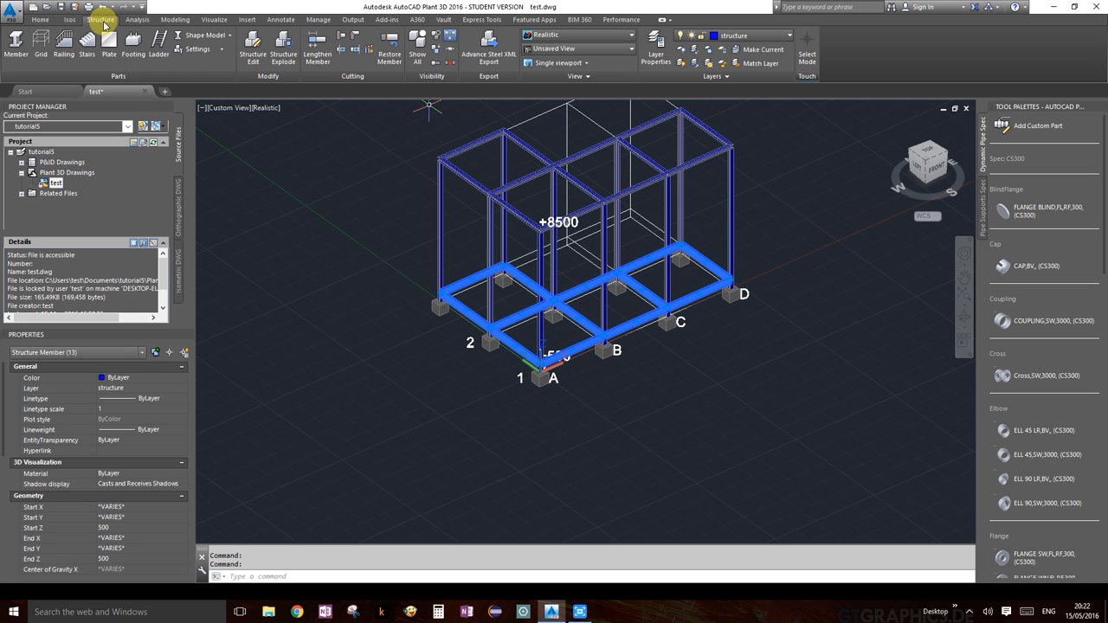
click(437, 52)
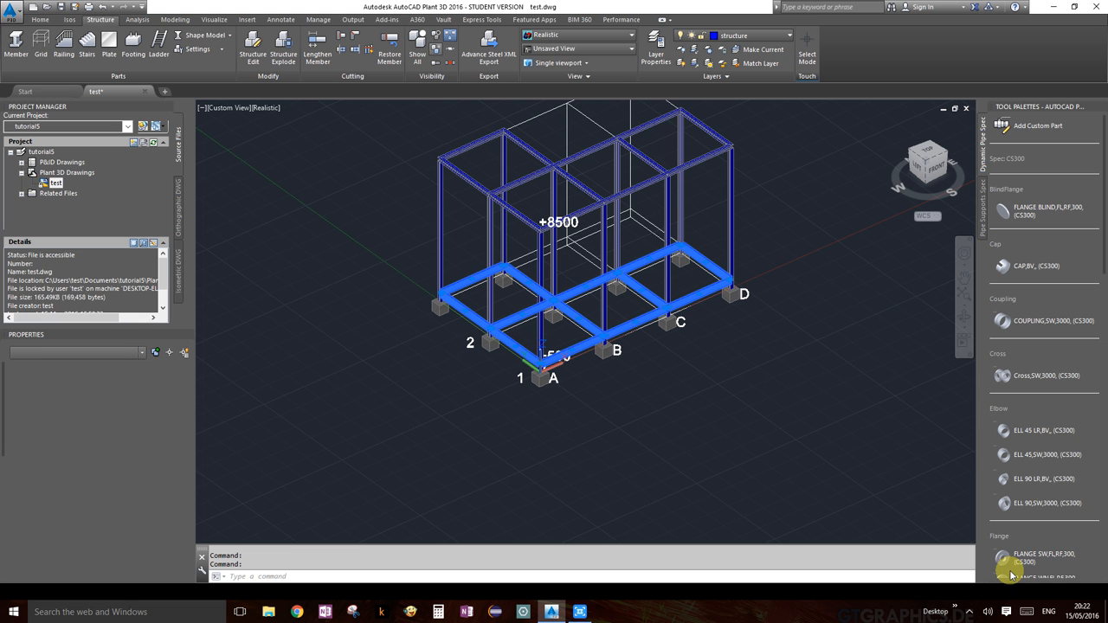
Step: Orbit around the isolated lower-level beams and show all hidden Plant 3D objects again
scroll(574, 373, up, 3)
scroll(613, 367, down, 5)
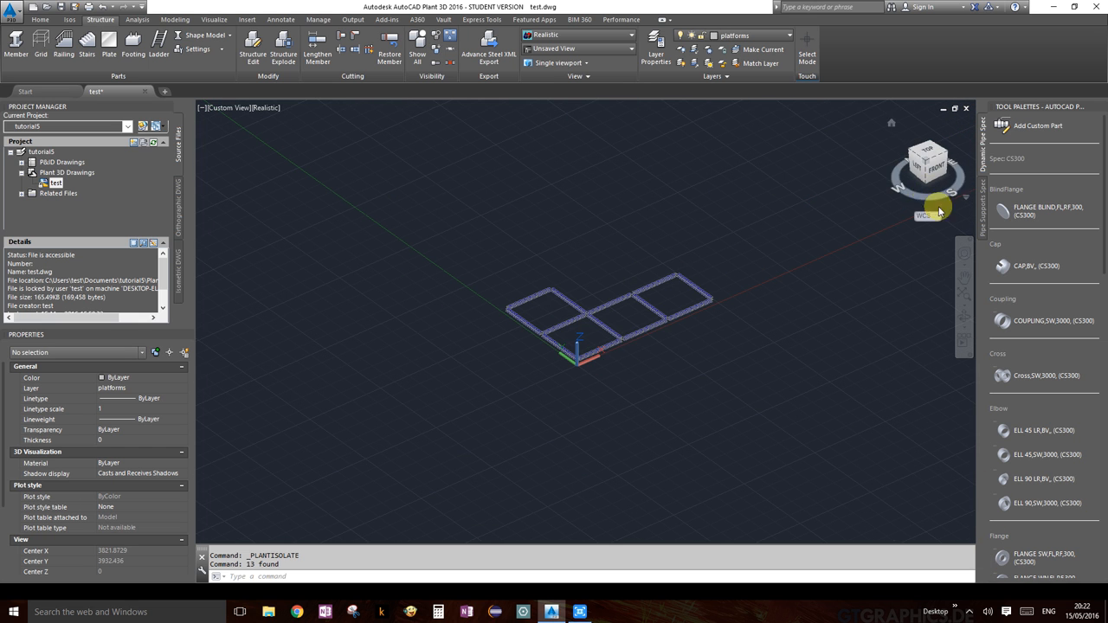
click(965, 317)
drag(685, 317, 658, 294)
scroll(603, 343, up, 5)
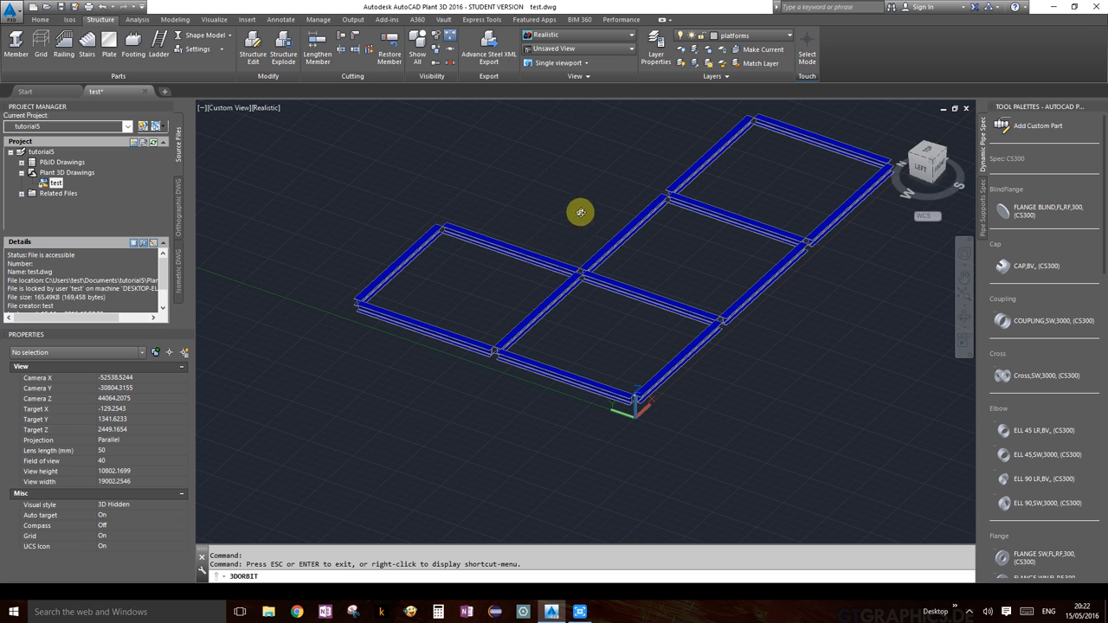
key(Escape)
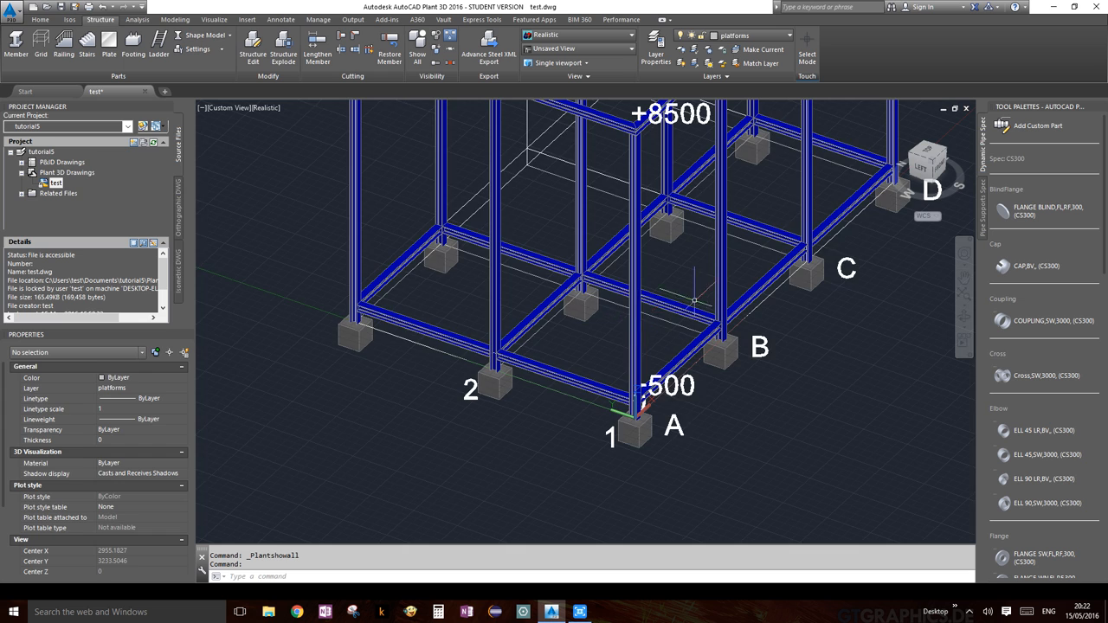
Step: Select the structure grid together with the thirteen lower-level beams and isolate them by hiding all other objects
scroll(641, 322, down, 5)
middle_drag(641, 324, 634, 325)
scroll(594, 309, up, 3)
scroll(585, 233, down, 4)
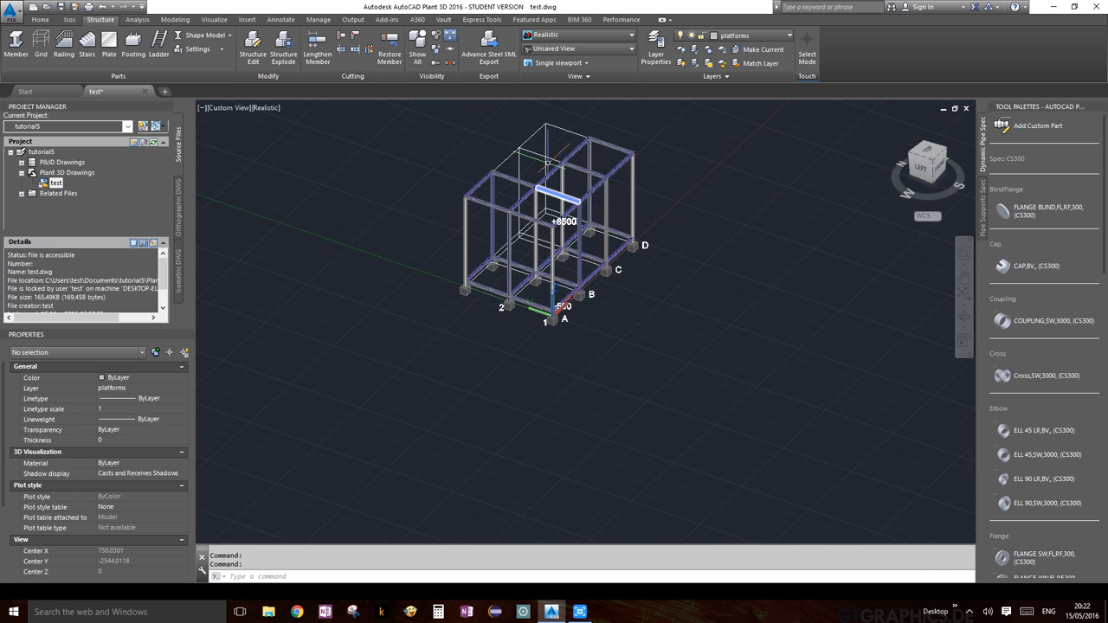
scroll(548, 163, up, 3)
click(594, 224)
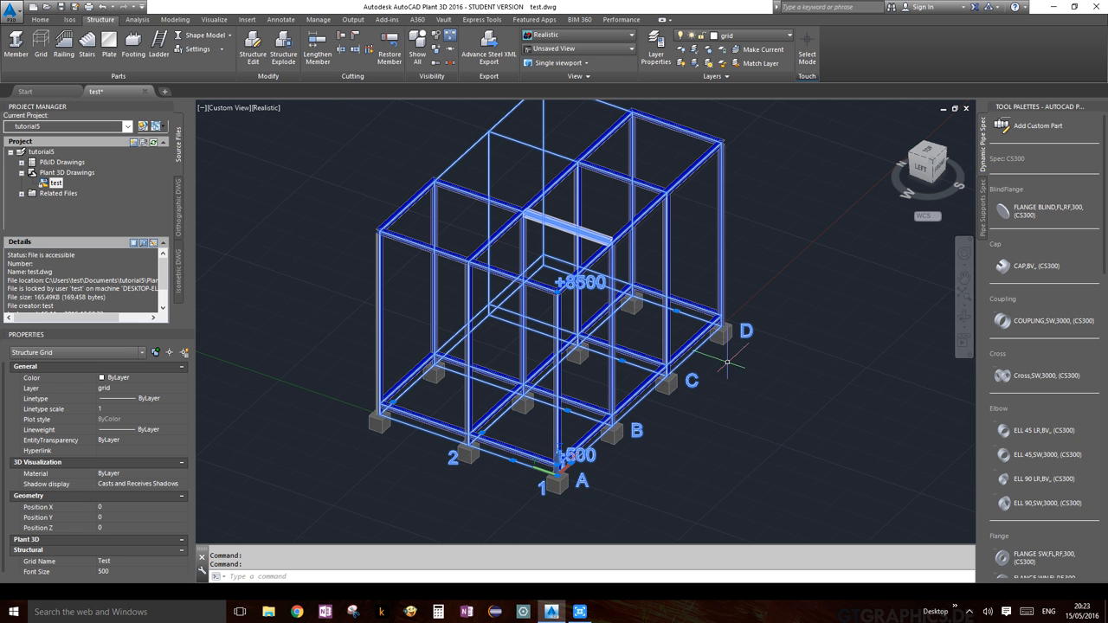
scroll(698, 339, up, 2)
click(706, 331)
click(648, 291)
click(556, 303)
click(598, 358)
click(614, 411)
click(486, 370)
click(480, 407)
click(411, 438)
click(486, 516)
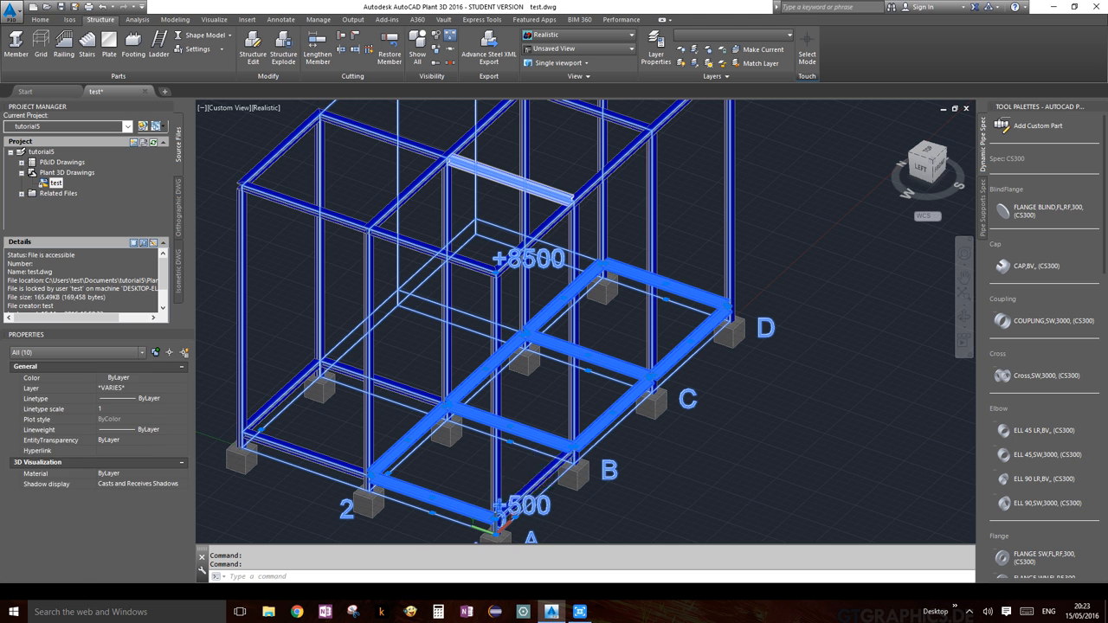
click(398, 381)
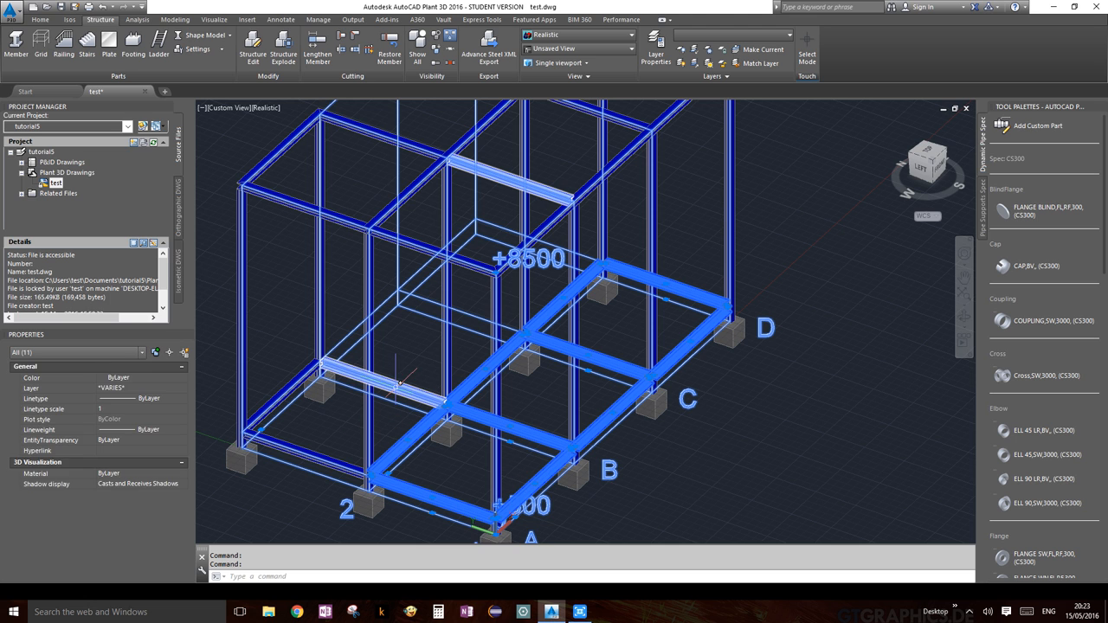
click(286, 395)
click(300, 452)
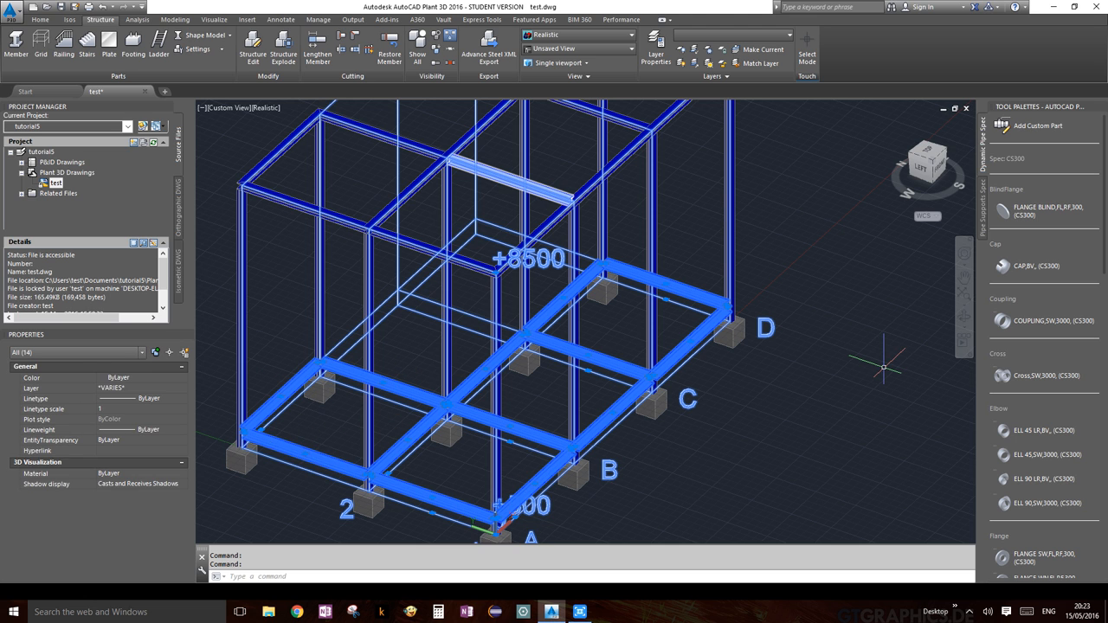
scroll(883, 371, down, 2)
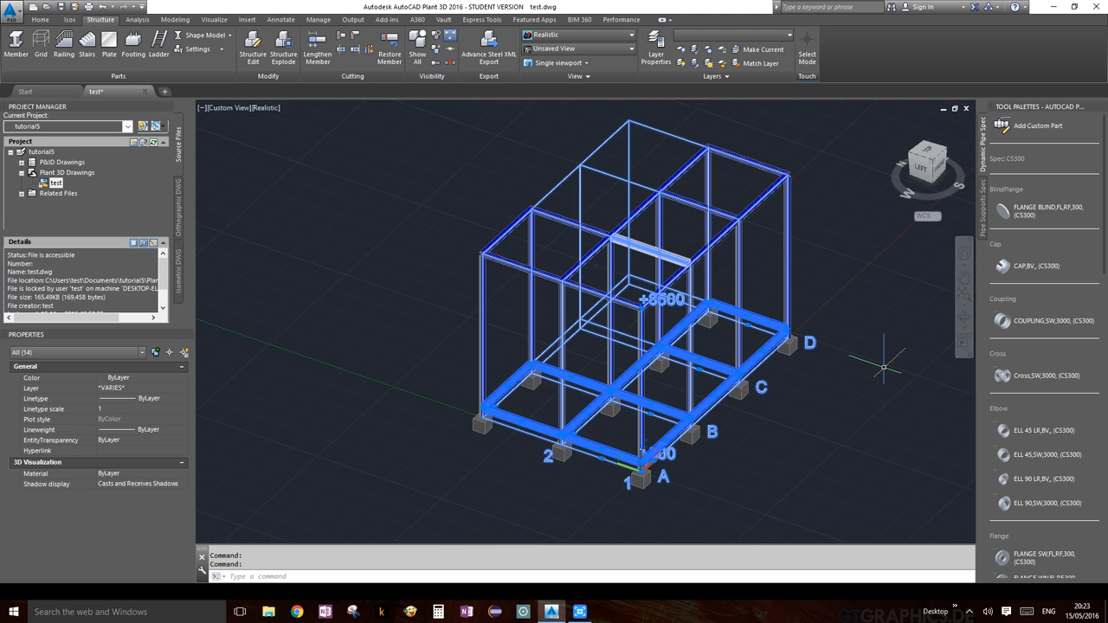
click(436, 49)
click(727, 277)
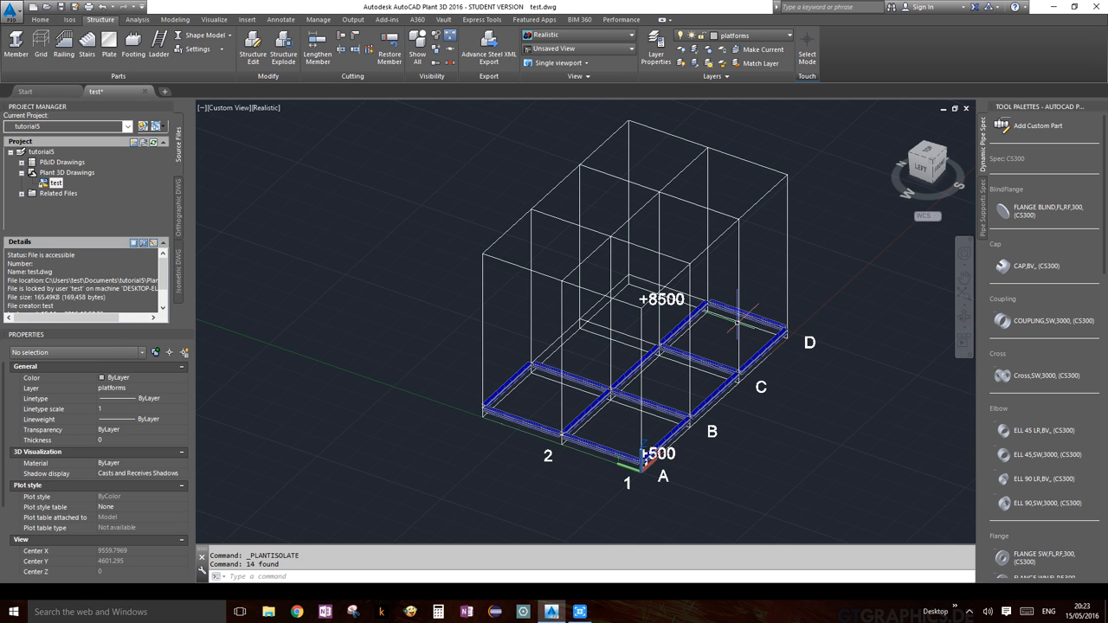
Step: Edit the thirteen isolated beams, without the grid, so the HEB-200 profile's insertion point is top centre with 0 horizontal and 100 vertical offset
click(963, 320)
click(1004, 334)
drag(733, 322, 701, 329)
key(Escape)
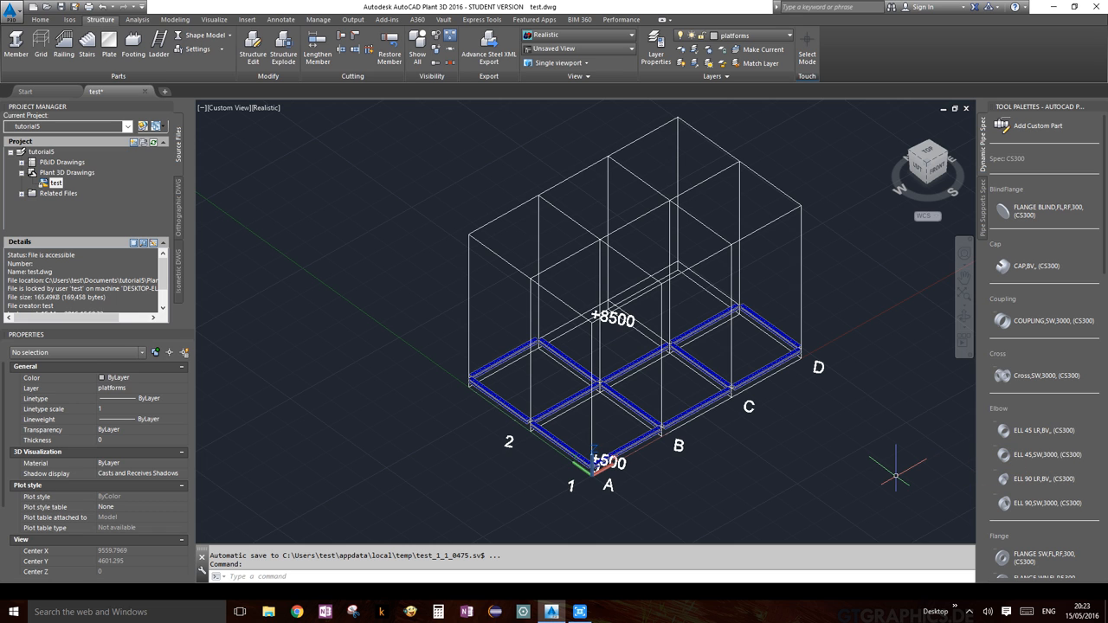
mouse_move(896, 476)
mouse_down()
mouse_move(883, 465)
mouse_move(594, 465)
mouse_move(472, 394)
mouse_move(458, 338)
mouse_move(618, 269)
mouse_move(680, 258)
mouse_move(804, 298)
mouse_up()
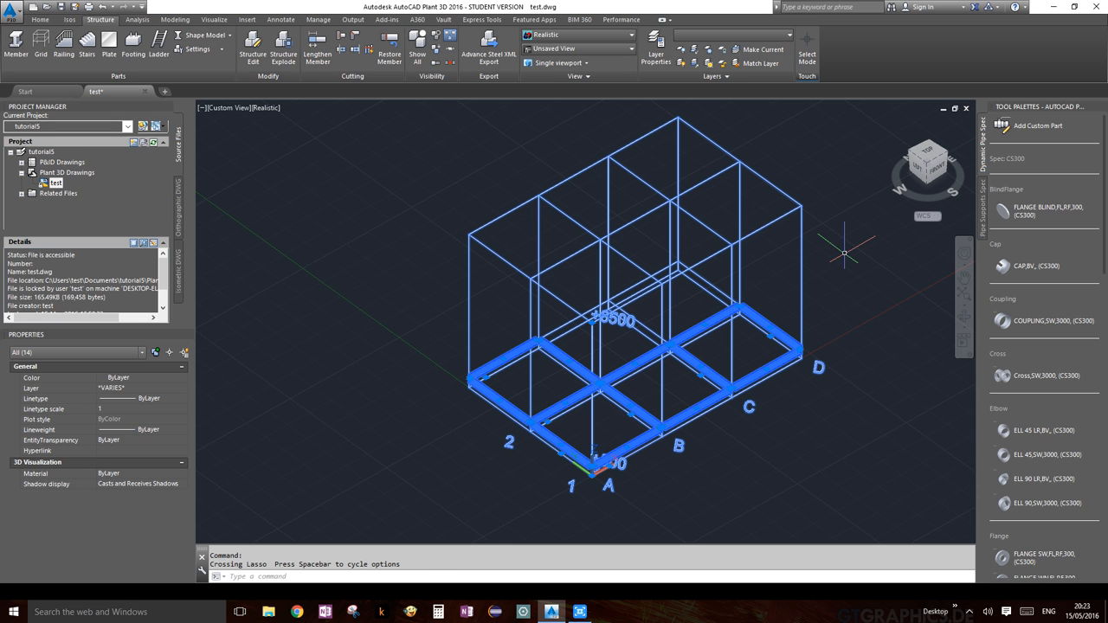
mouse_move(841, 240)
shift+mouse_down()
mouse_move(804, 232)
mouse_move(782, 173)
mouse_move(803, 174)
shift+mouse_up()
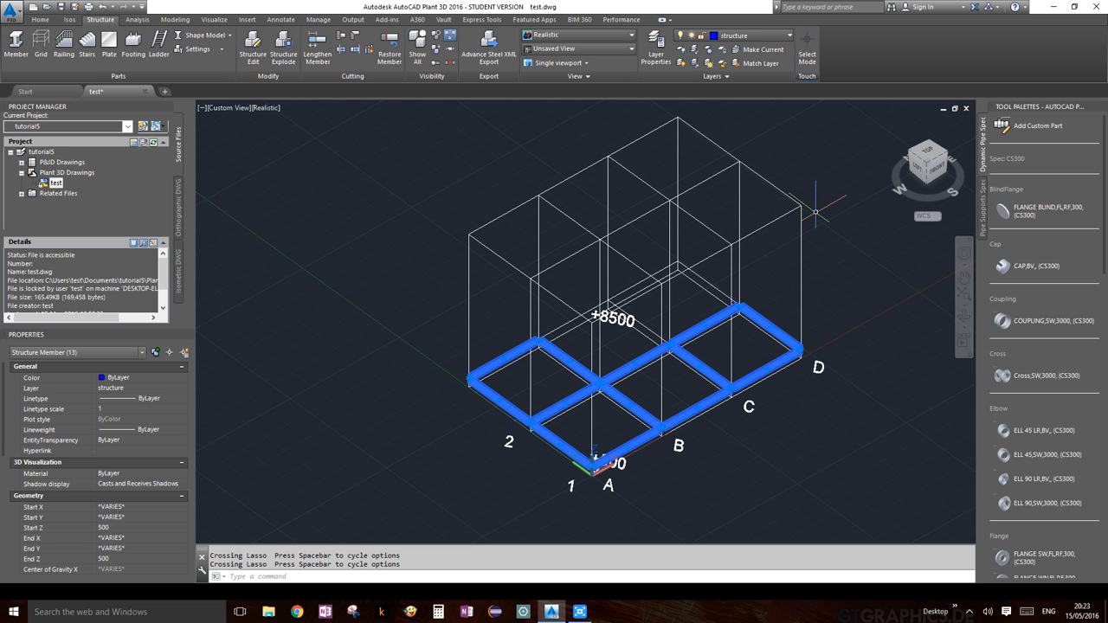
scroll(620, 402, up, 2)
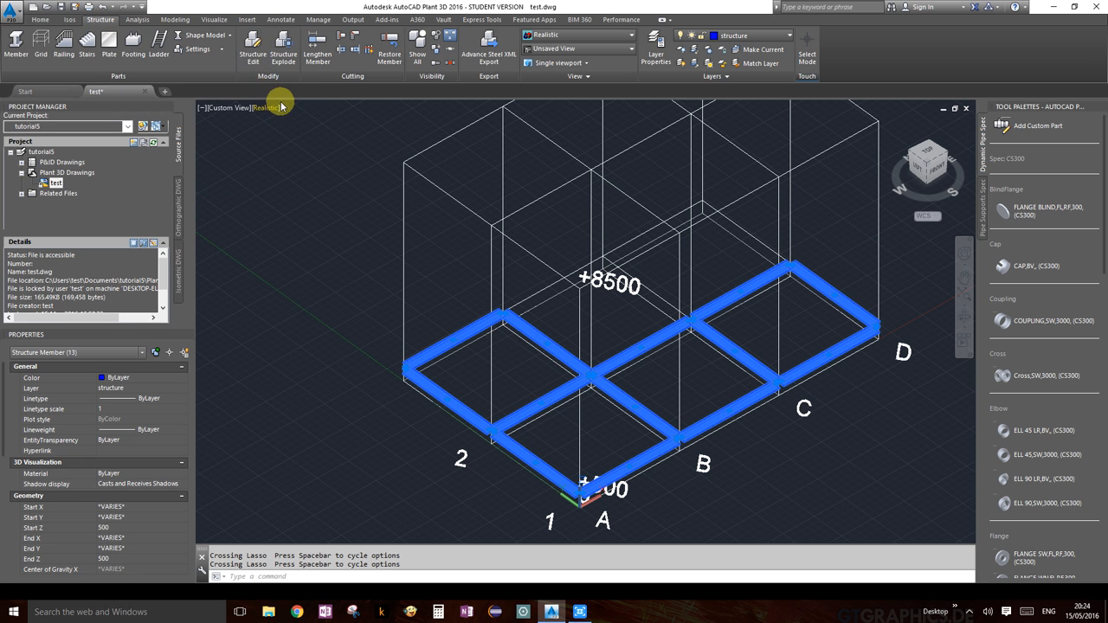
click(254, 54)
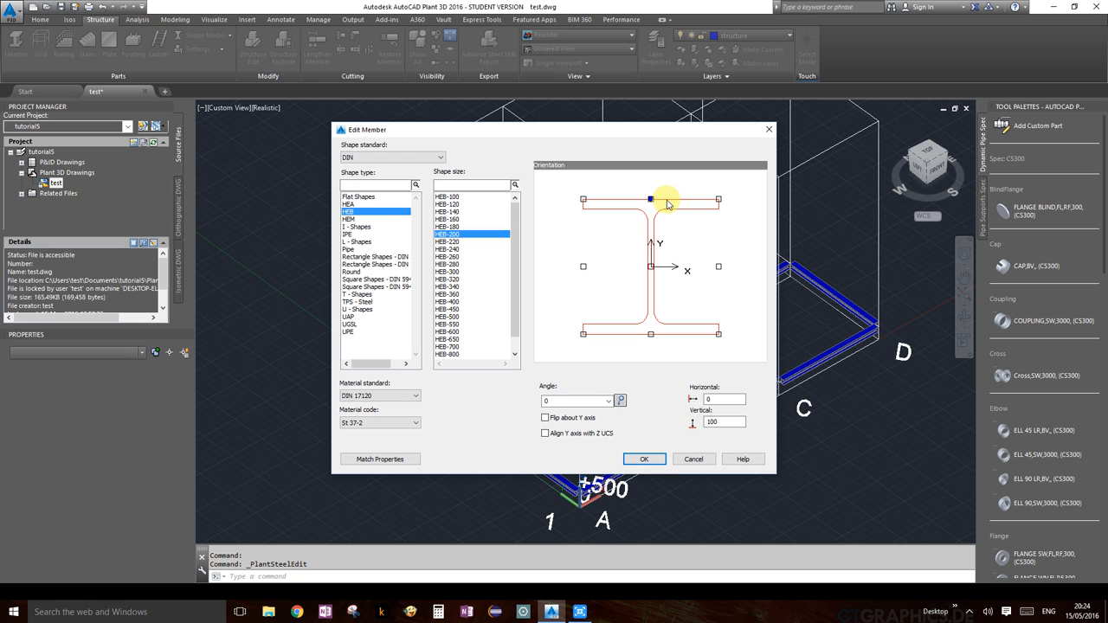
click(651, 200)
click(651, 267)
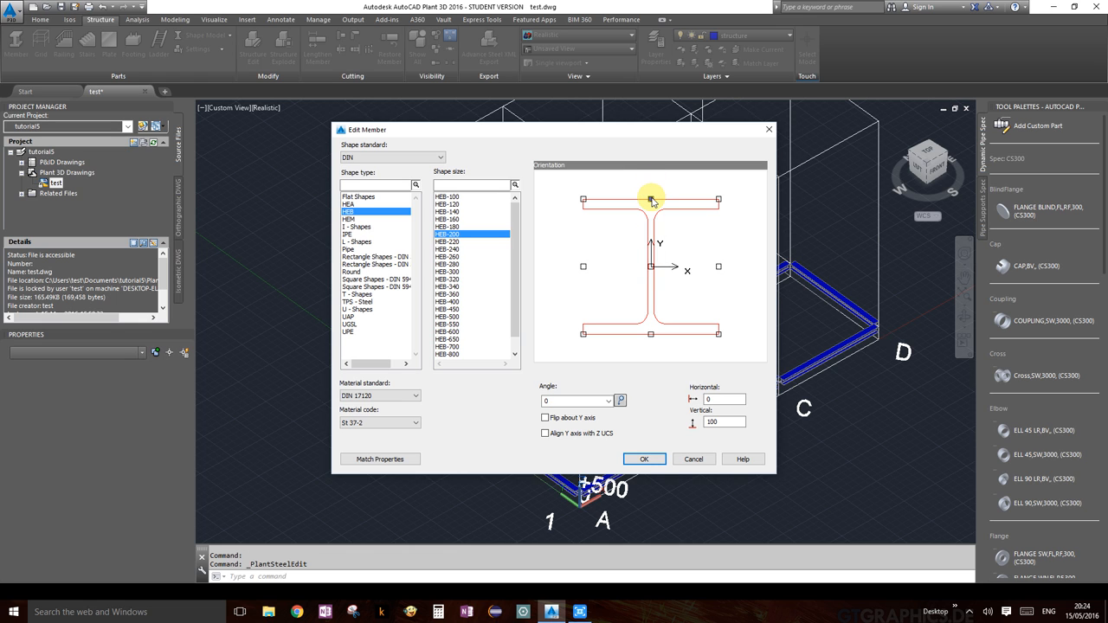
click(645, 459)
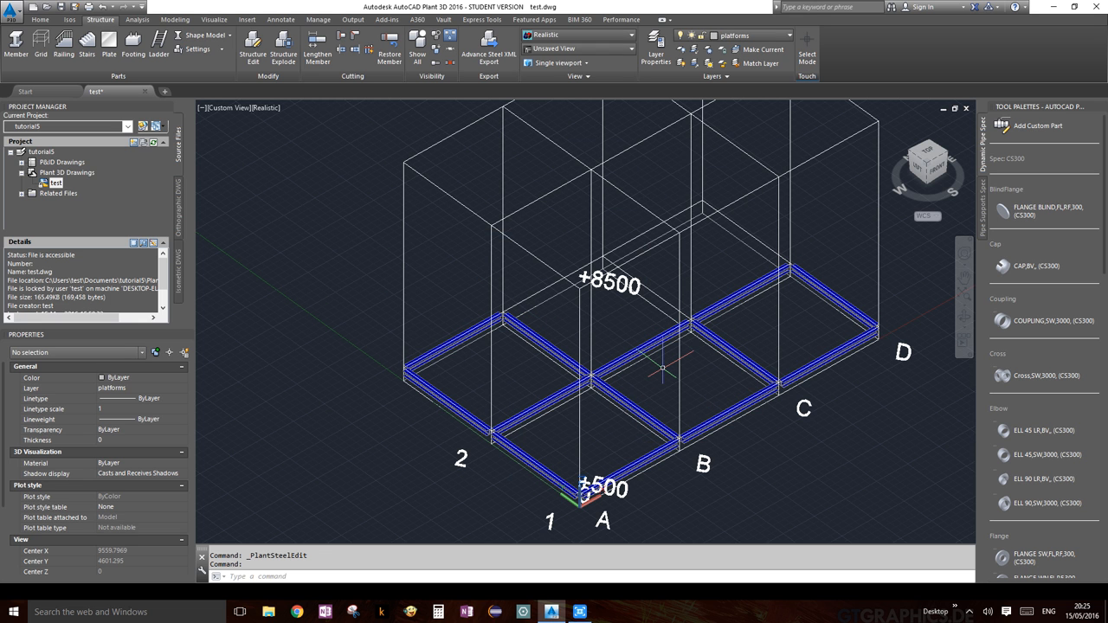
scroll(723, 345, down, 2)
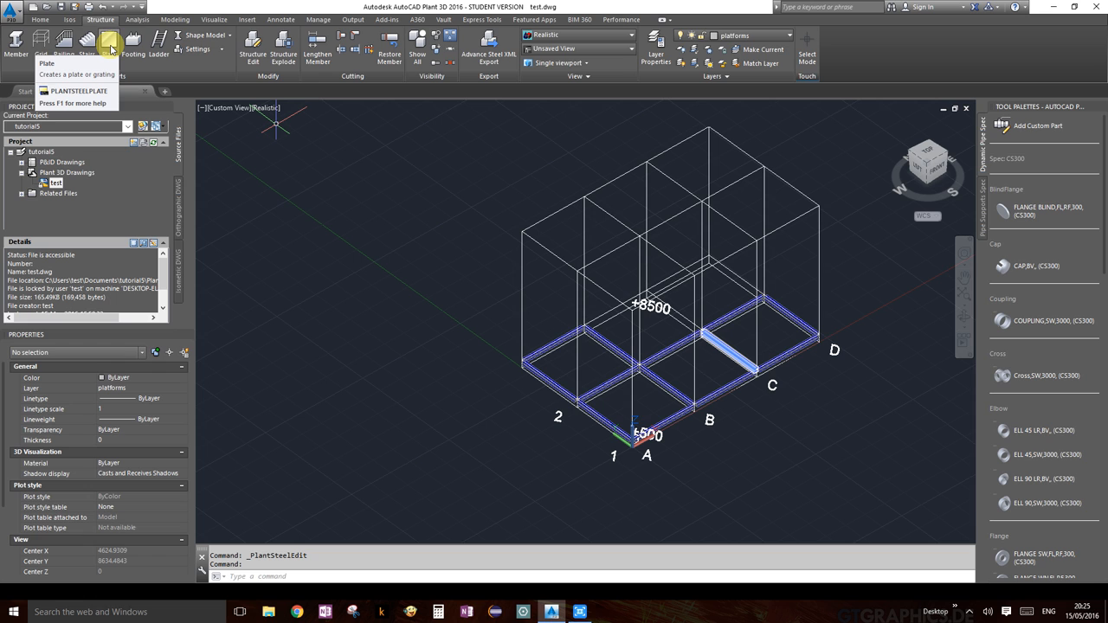
click(736, 431)
key(Escape)
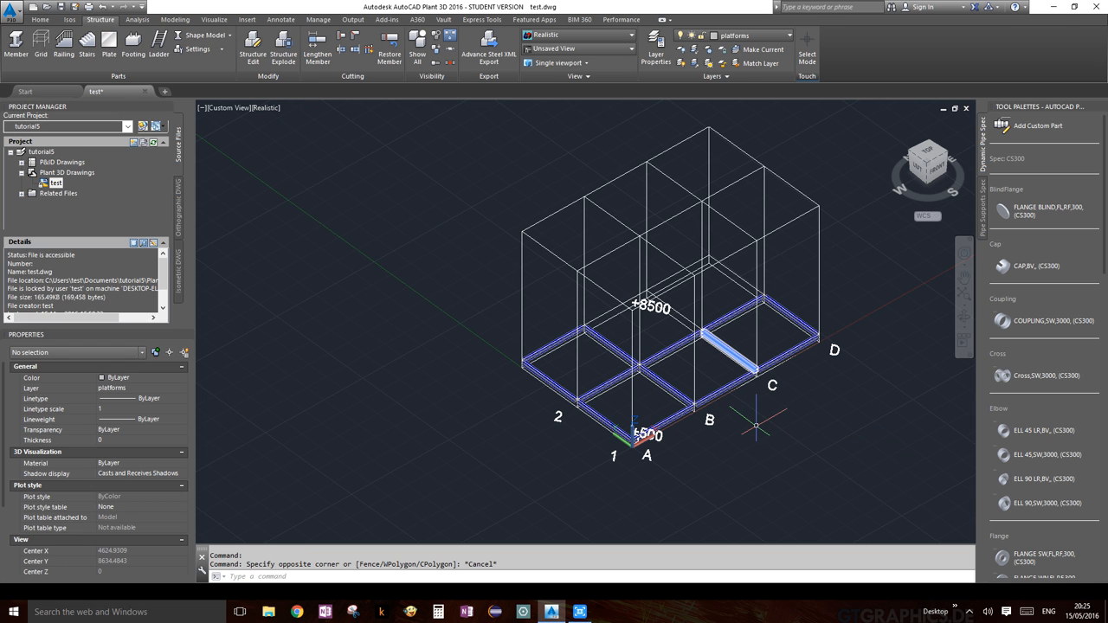
click(741, 387)
key(Escape)
Step: Switch the display of the structural members to Line Model
scroll(615, 381, up, 5)
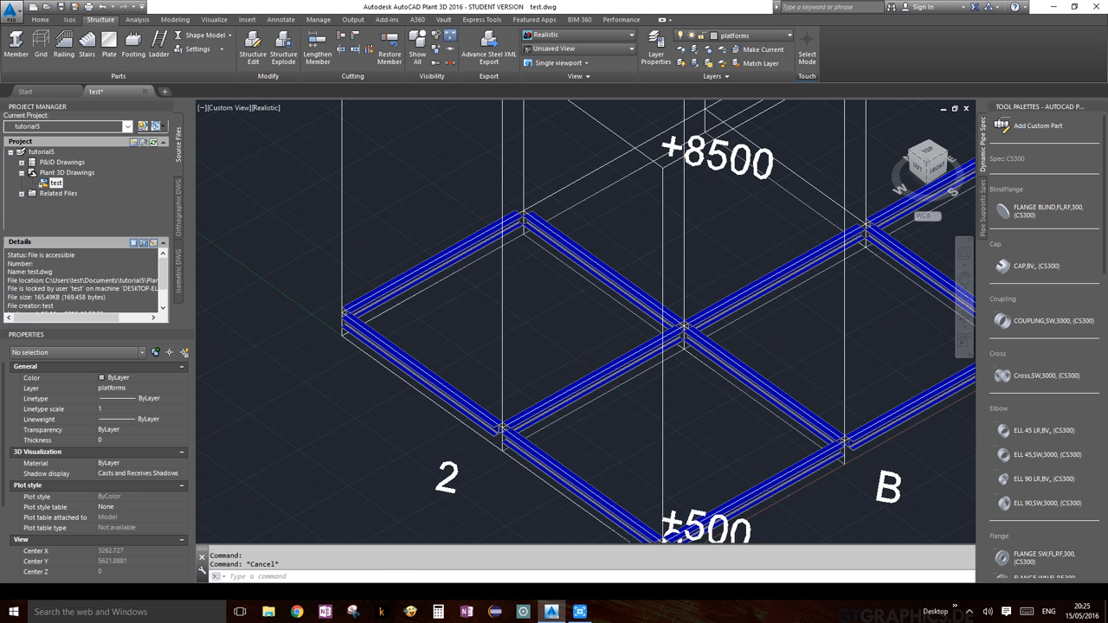
scroll(615, 381, down, 3)
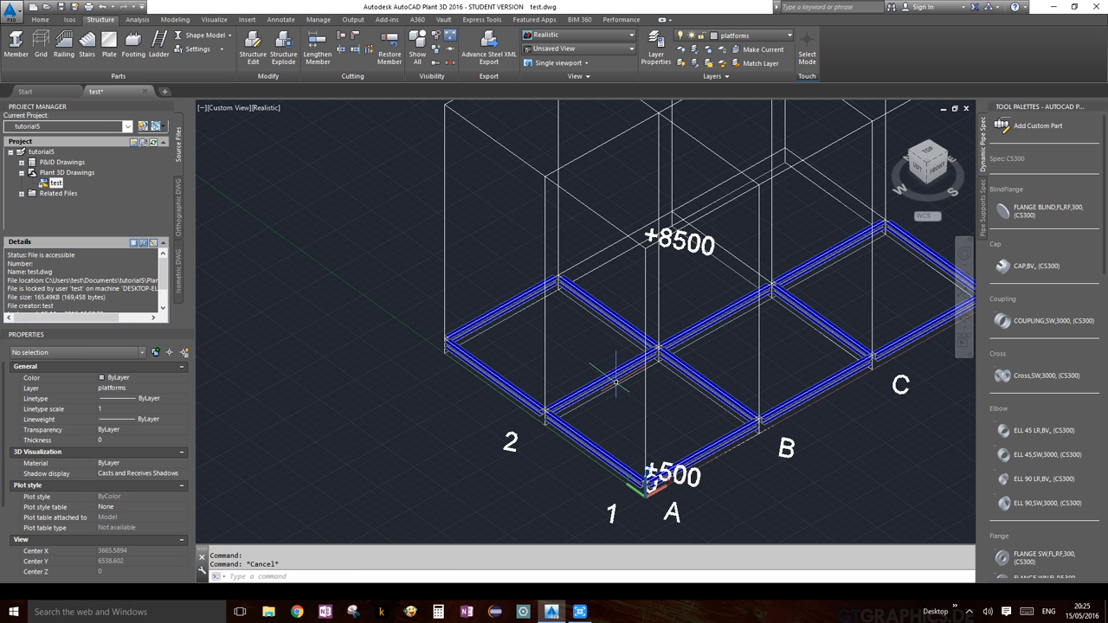
click(206, 35)
click(218, 71)
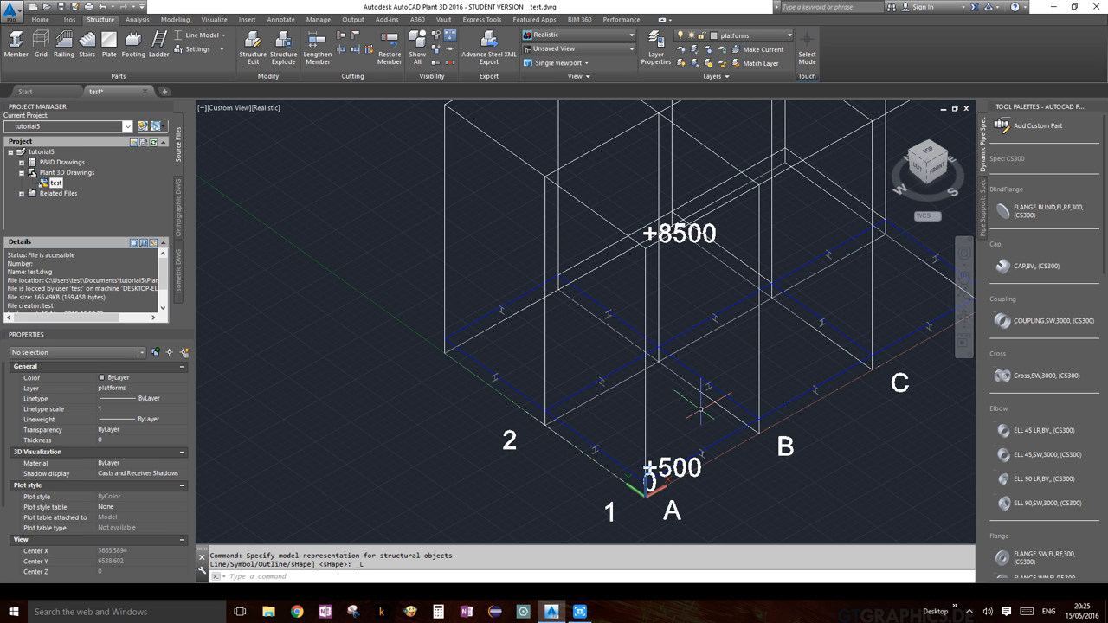
Step: Set up a new grating plate with GRATE hatch pattern, hatch scale 15, thickness 30, top justification and a new polyline shape
click(109, 41)
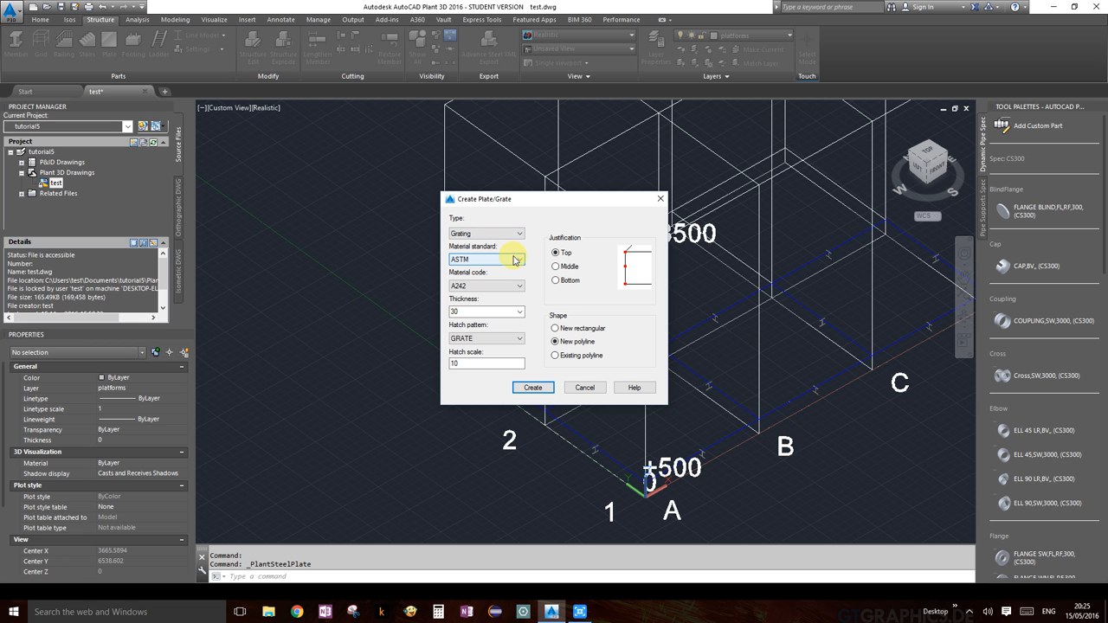
click(502, 342)
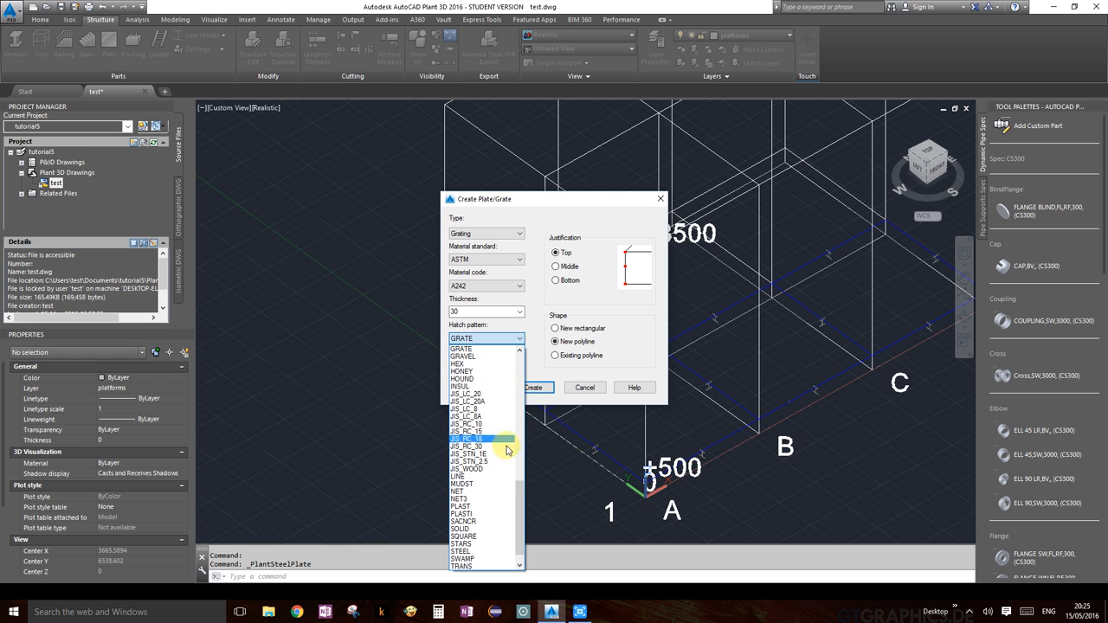
mouse_move(519, 489)
mouse_down()
mouse_move(541, 346)
mouse_move(510, 487)
mouse_move(493, 481)
mouse_up()
scroll(492, 481, down, 1)
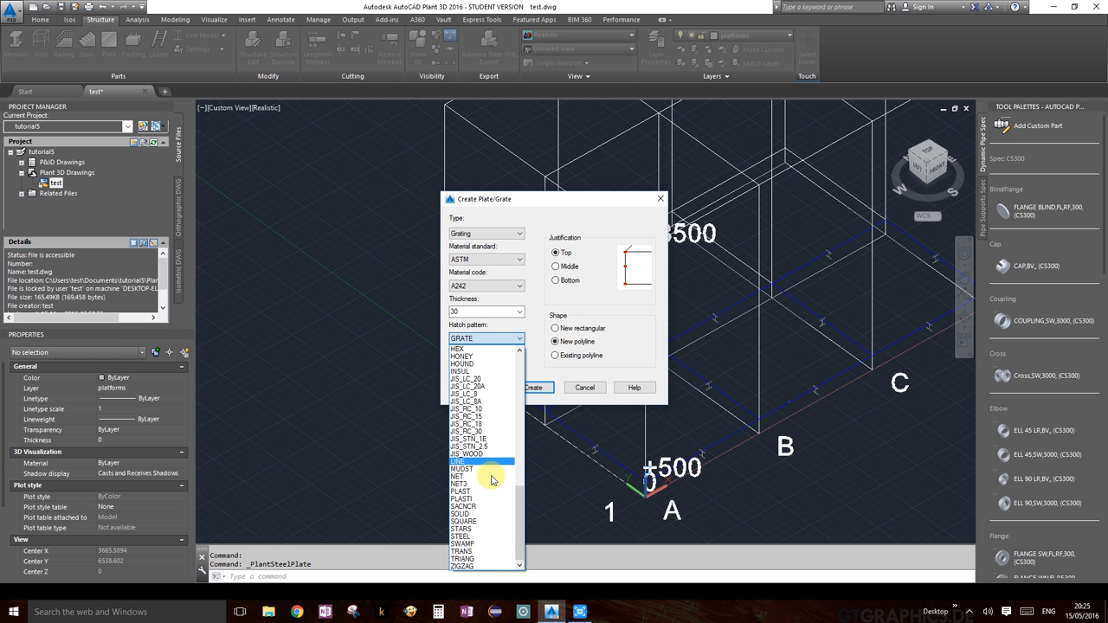
scroll(486, 469, up, 3)
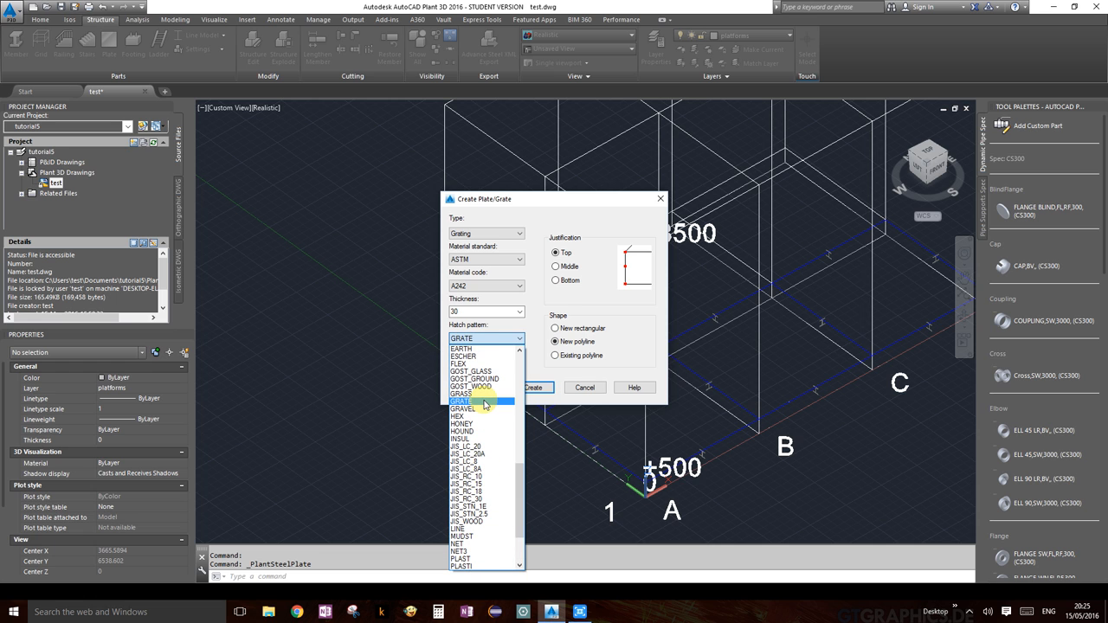
click(485, 403)
click(485, 362)
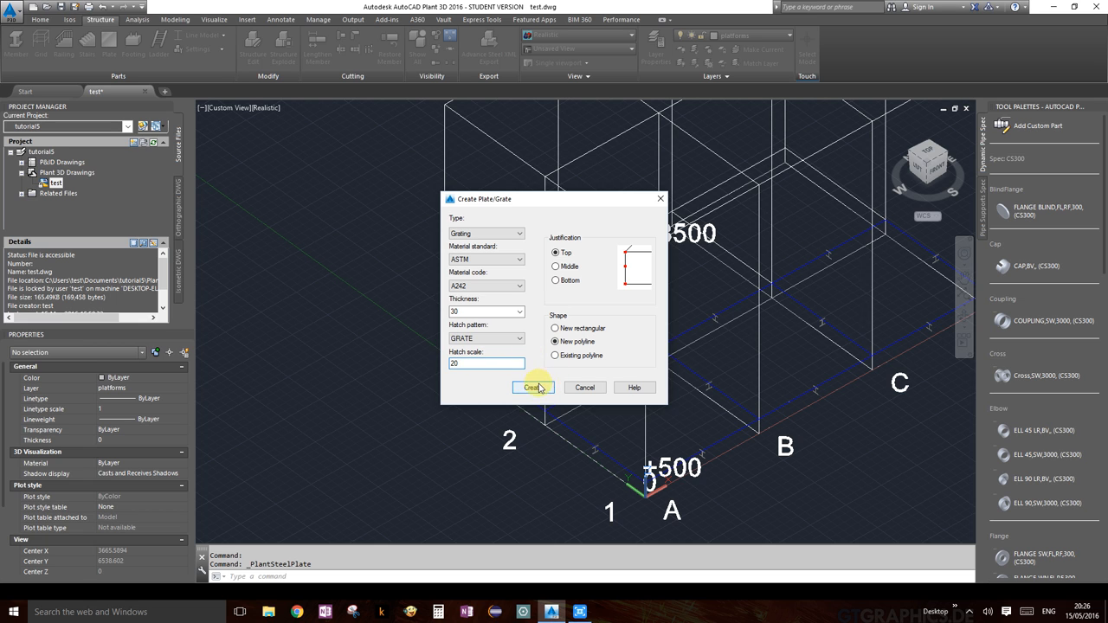
key(BackSpace)
key(BackSpace)
text(15)
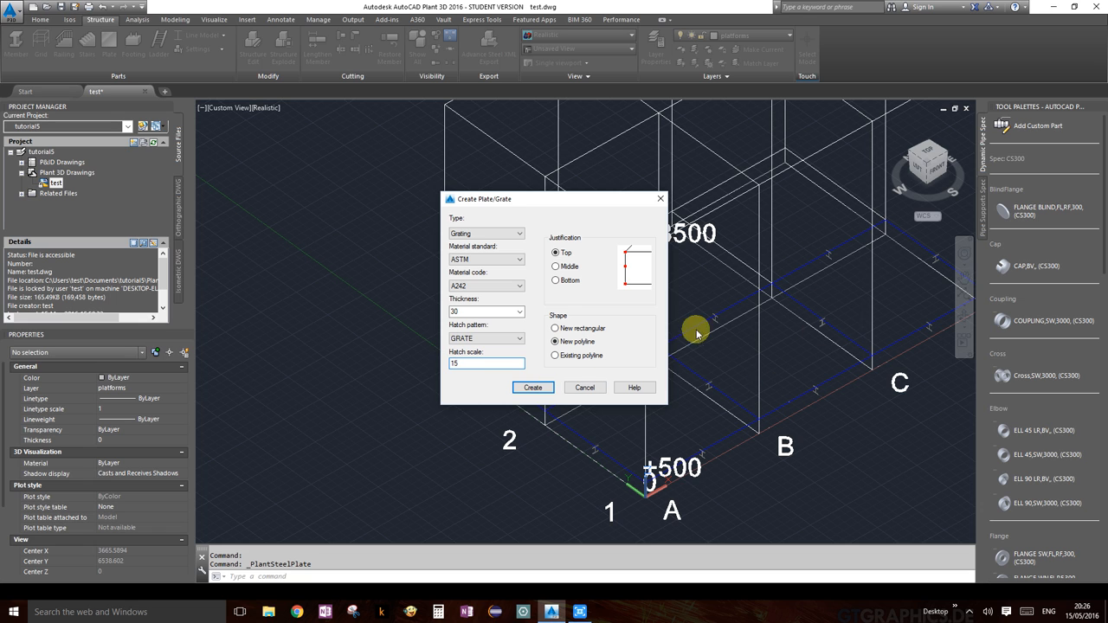
click(531, 392)
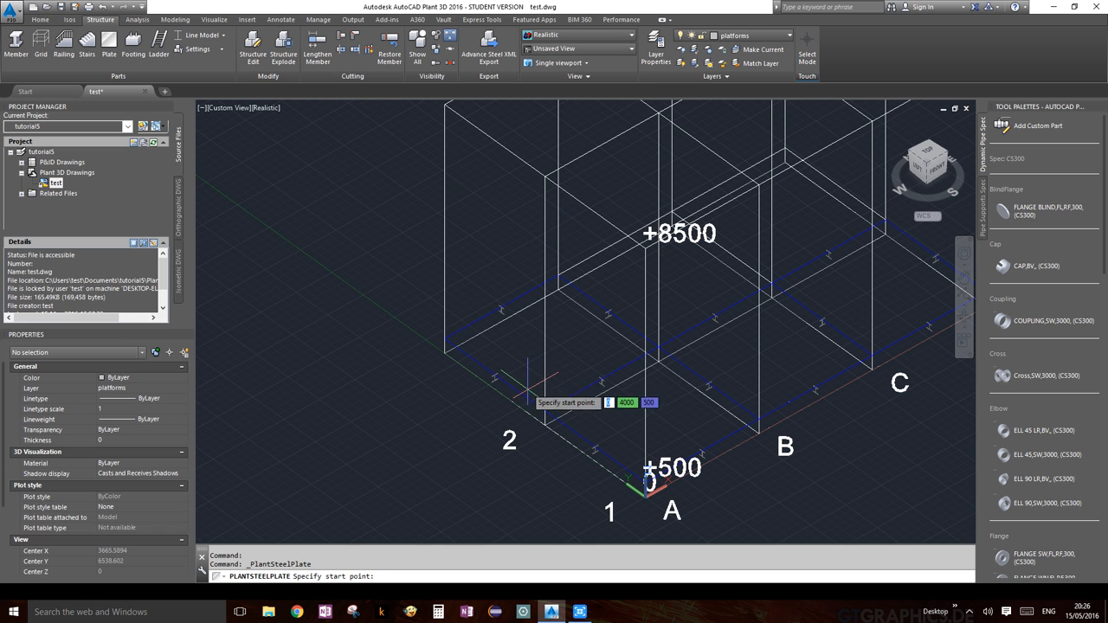
Step: Draw the grating's L-shaped outline at the +500 level through the perimeter beam corners, starting at line A's far end and passing through A1
click(445, 338)
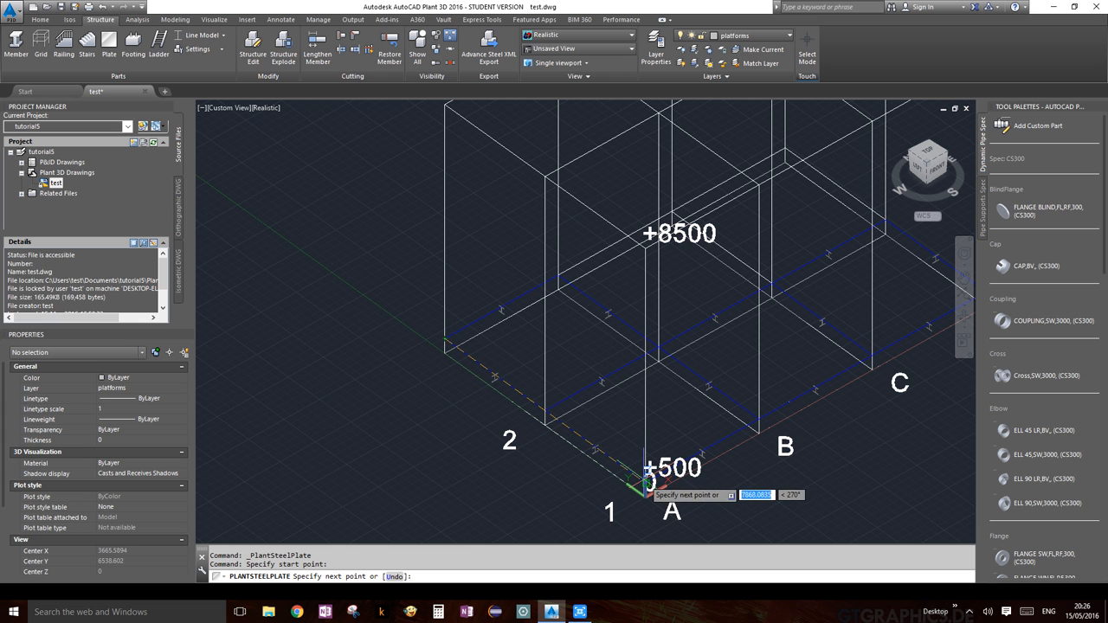
scroll(645, 484, up, 5)
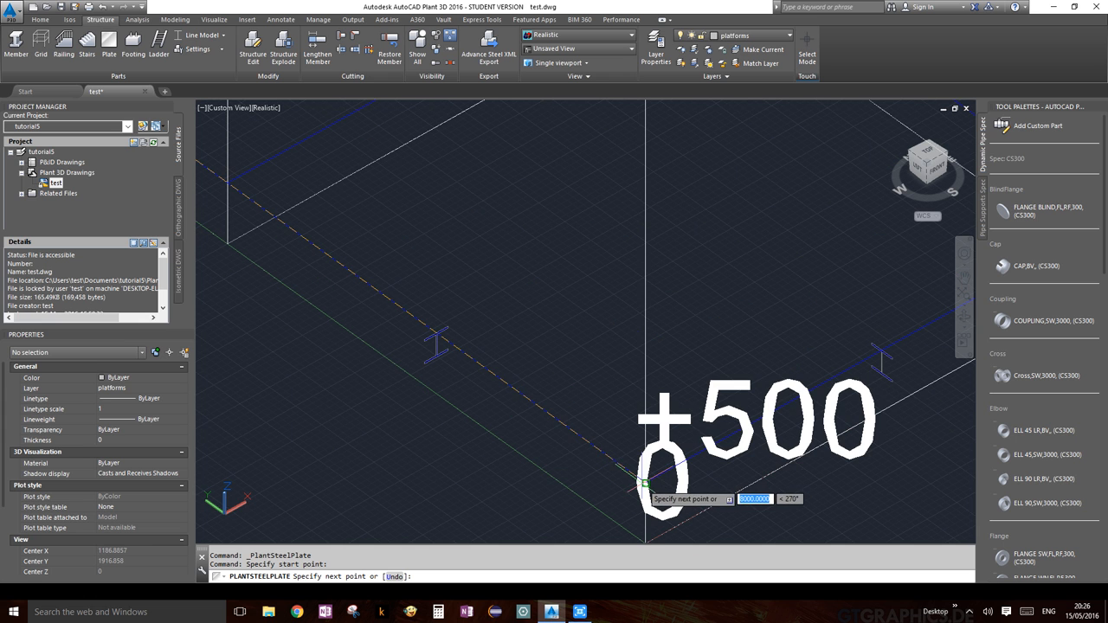
click(645, 483)
scroll(648, 485, down, 5)
scroll(802, 418, up, 5)
click(766, 365)
scroll(428, 123, down, 5)
scroll(667, 251, up, 5)
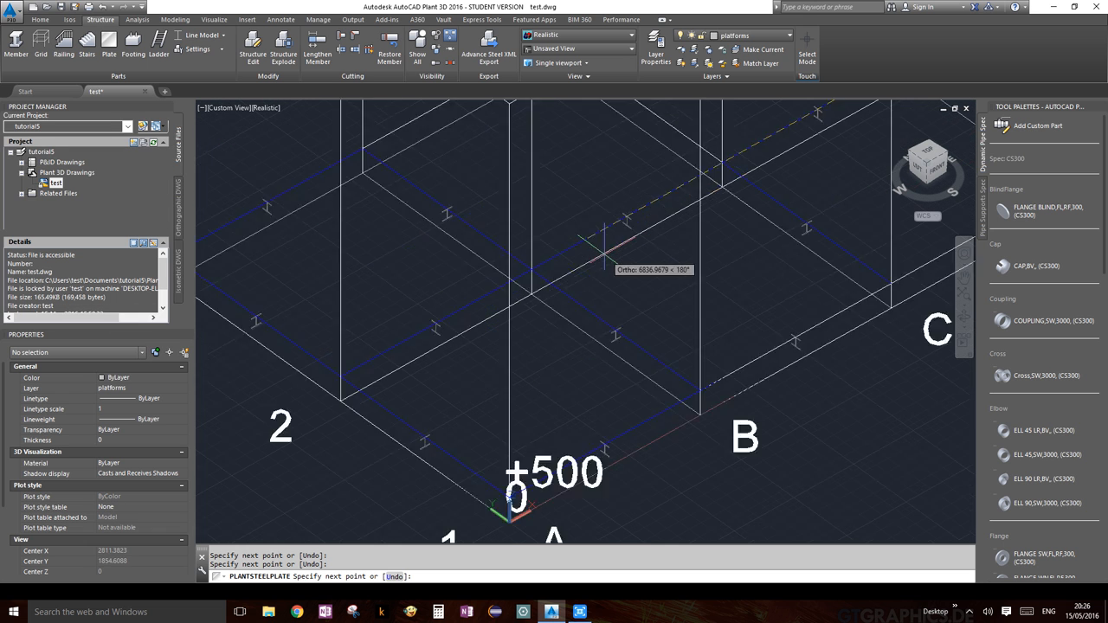
scroll(500, 281, down, 3)
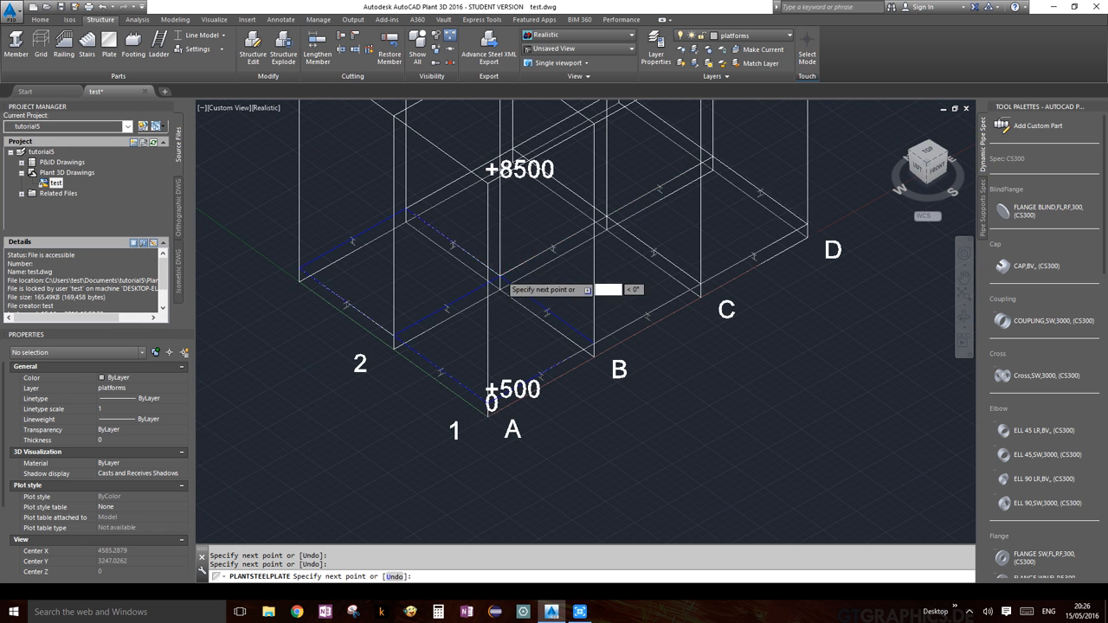
scroll(471, 403, up, 5)
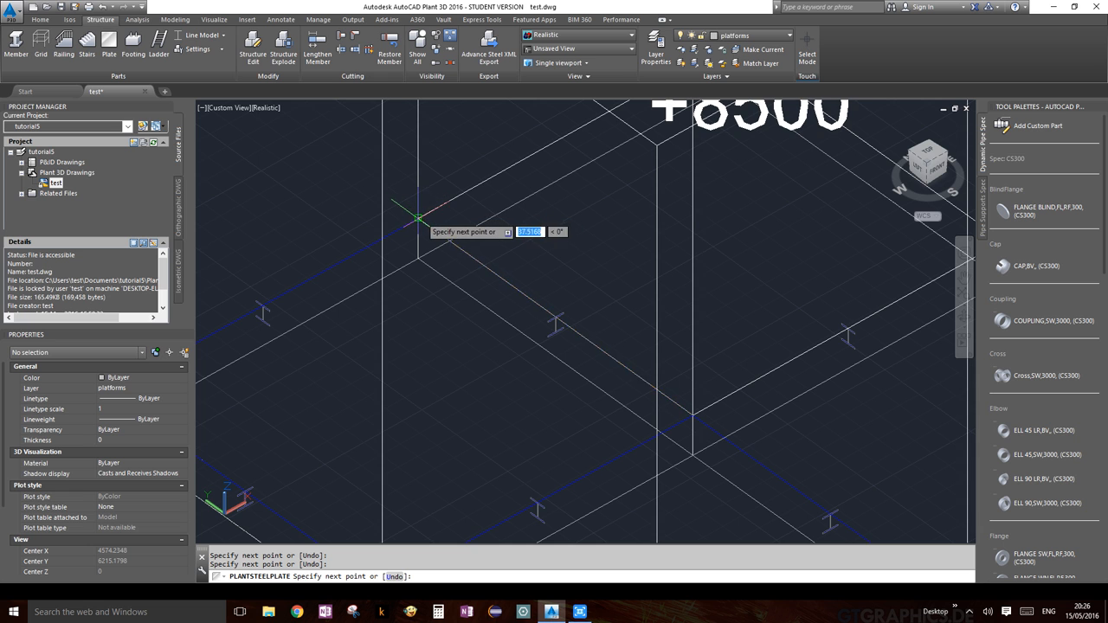
scroll(373, 247, down, 5)
key(Return)
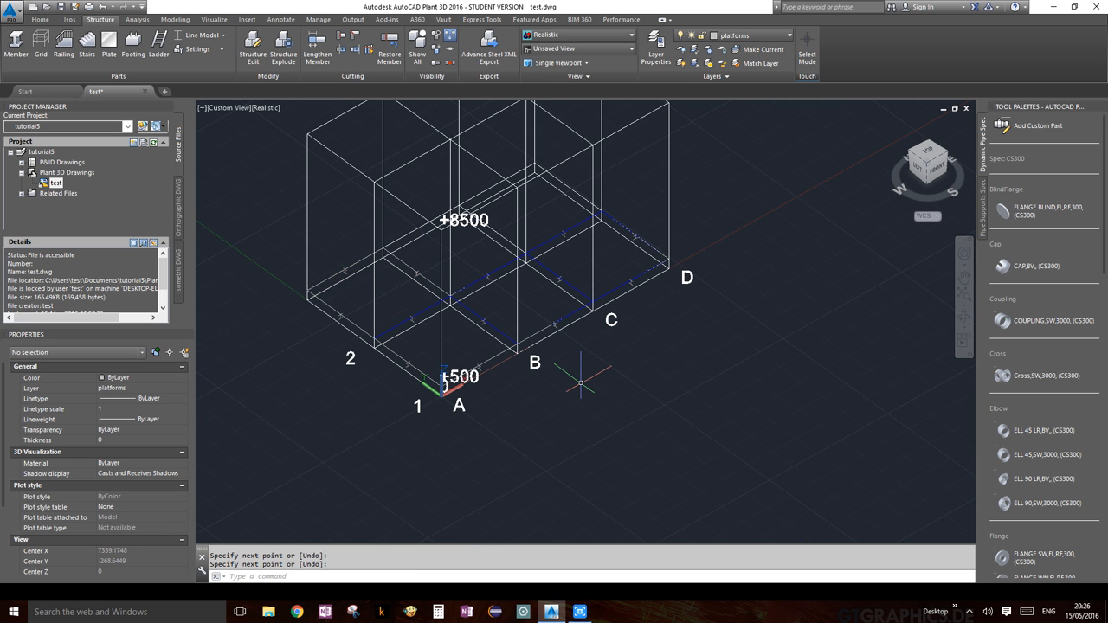
Step: Switch the display of the structural members to Shape Model
click(224, 41)
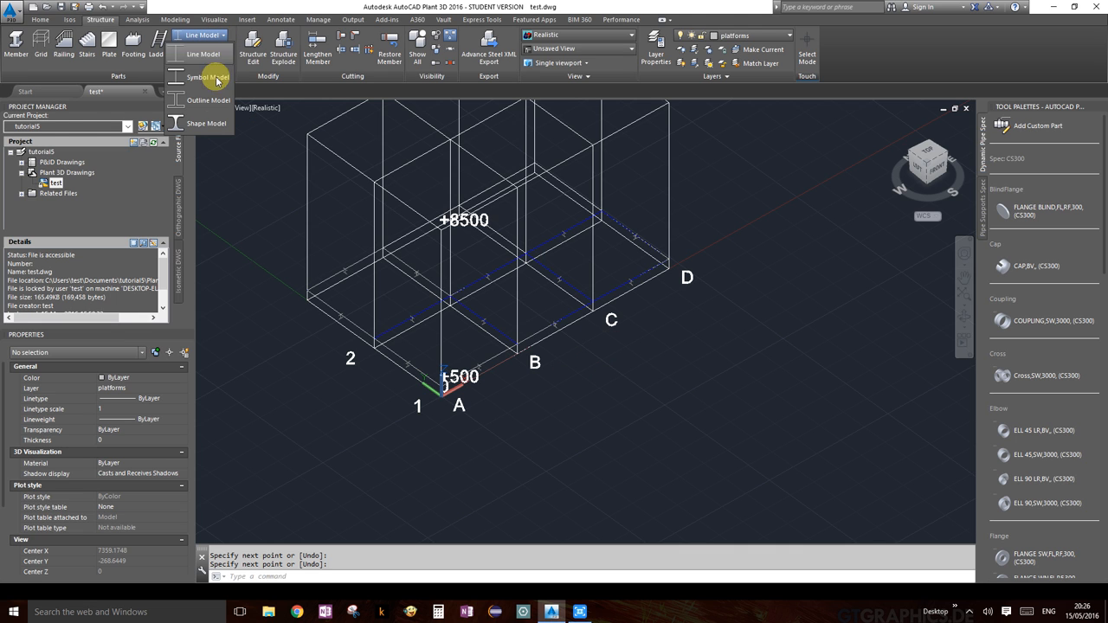
click(212, 121)
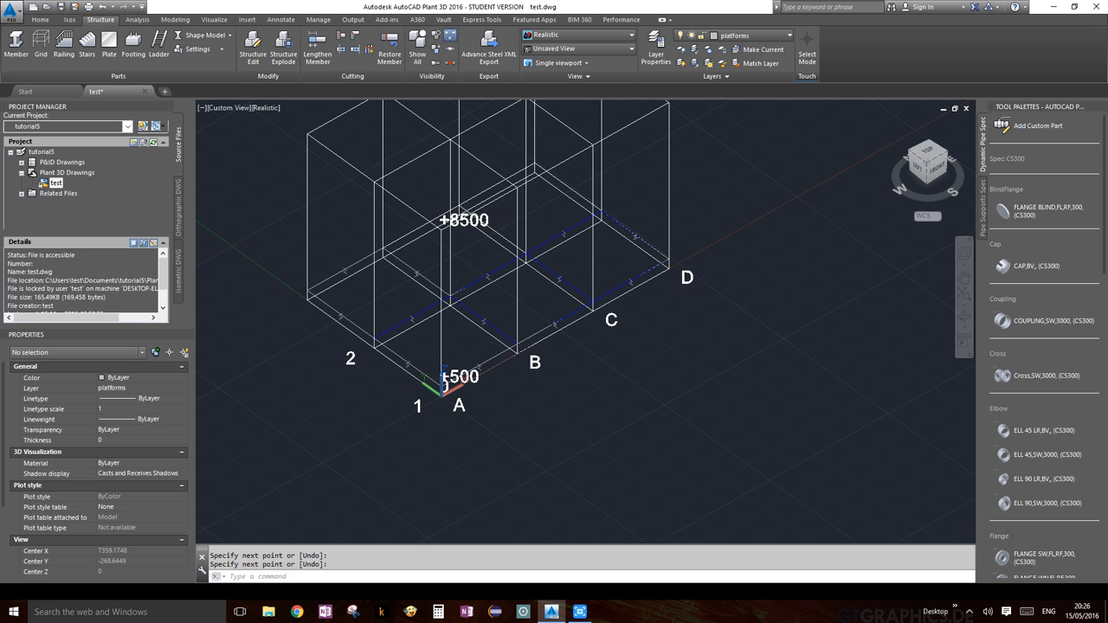
scroll(524, 316, up, 5)
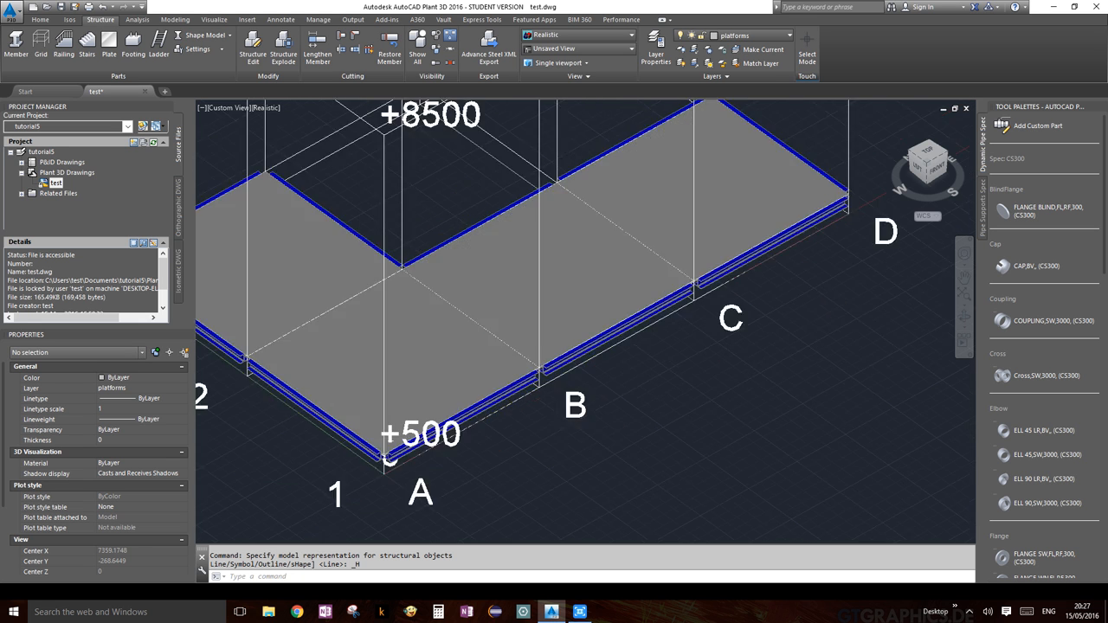
Step: Orbit to a near-top view of the L-shaped platform and examine its grating pattern up close
scroll(525, 316, down, 5)
click(964, 312)
drag(516, 284, 510, 371)
scroll(485, 349, up, 8)
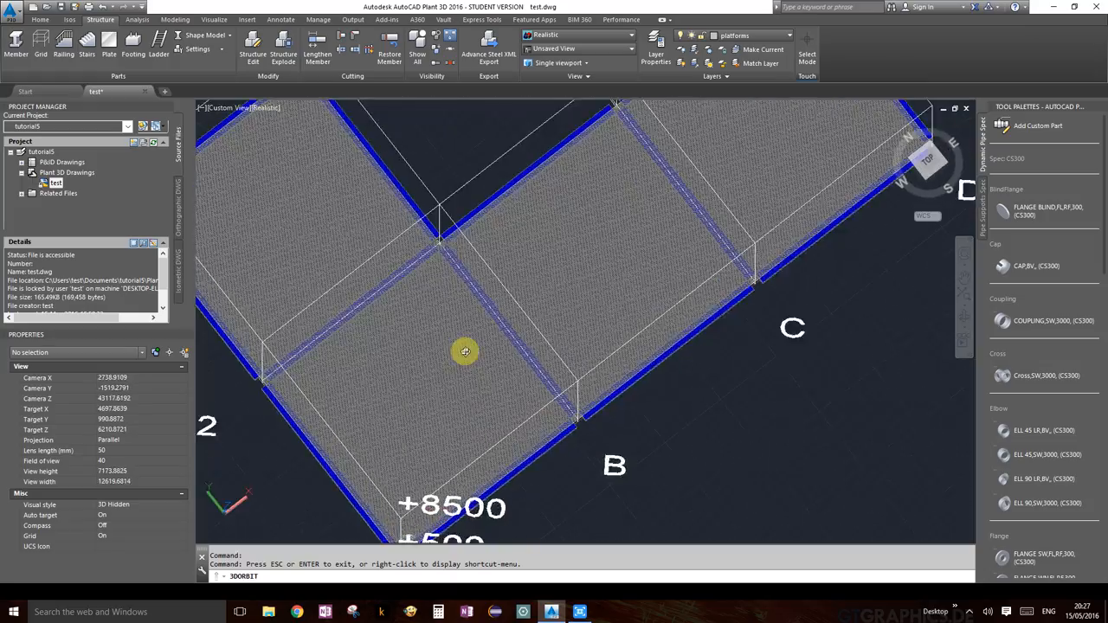
scroll(468, 346, up, 8)
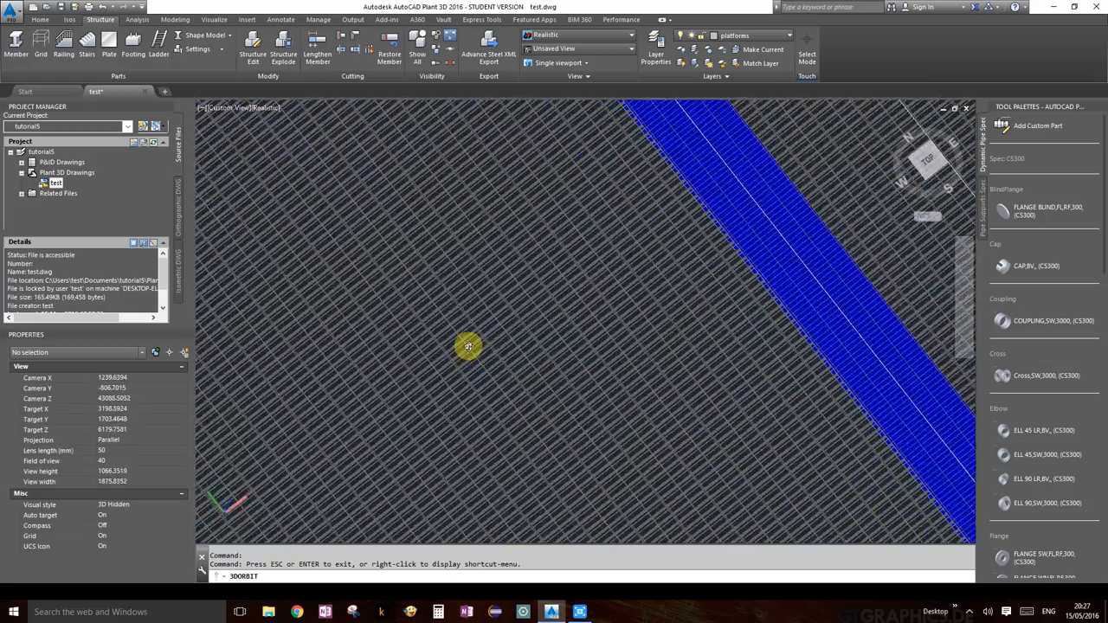
scroll(469, 346, up, 8)
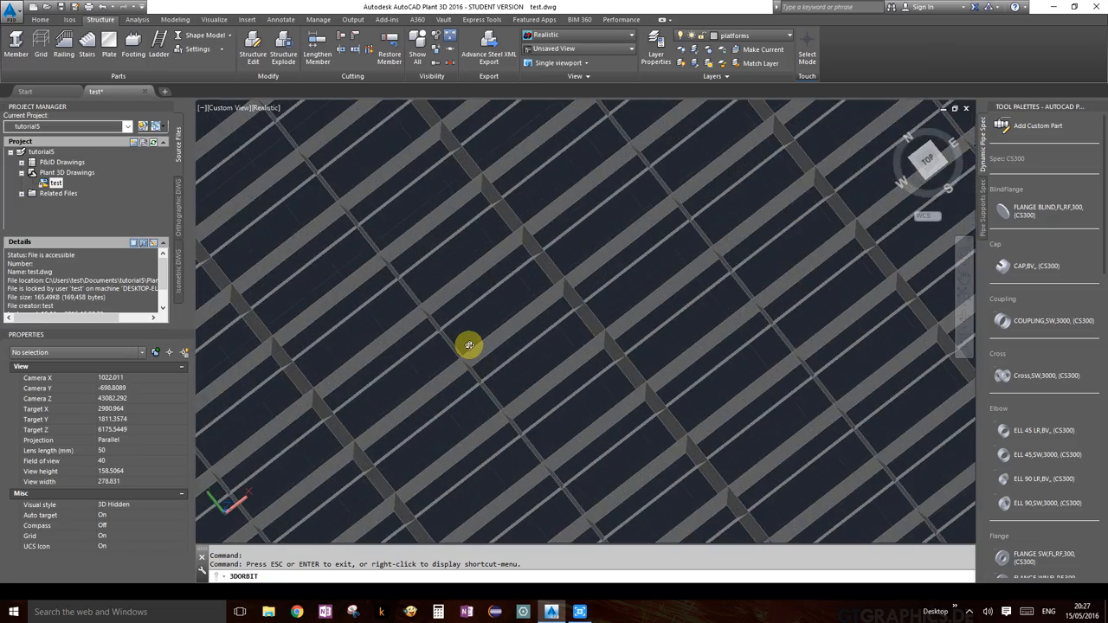
scroll(469, 345, down, 8)
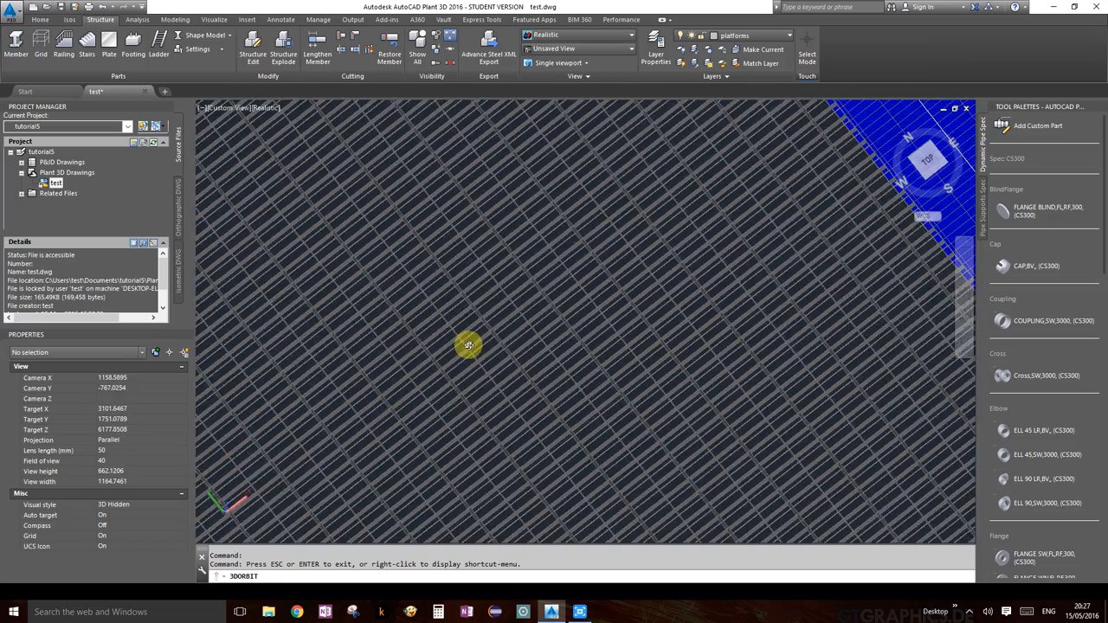
scroll(469, 344, down, 7)
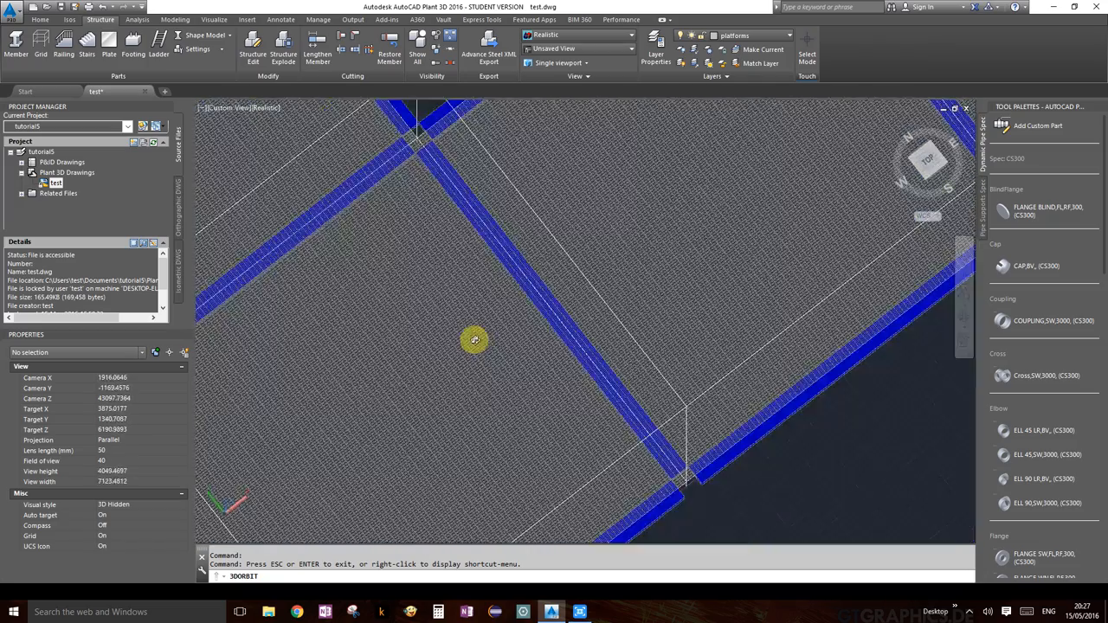
scroll(476, 337, down, 5)
drag(480, 348, 497, 245)
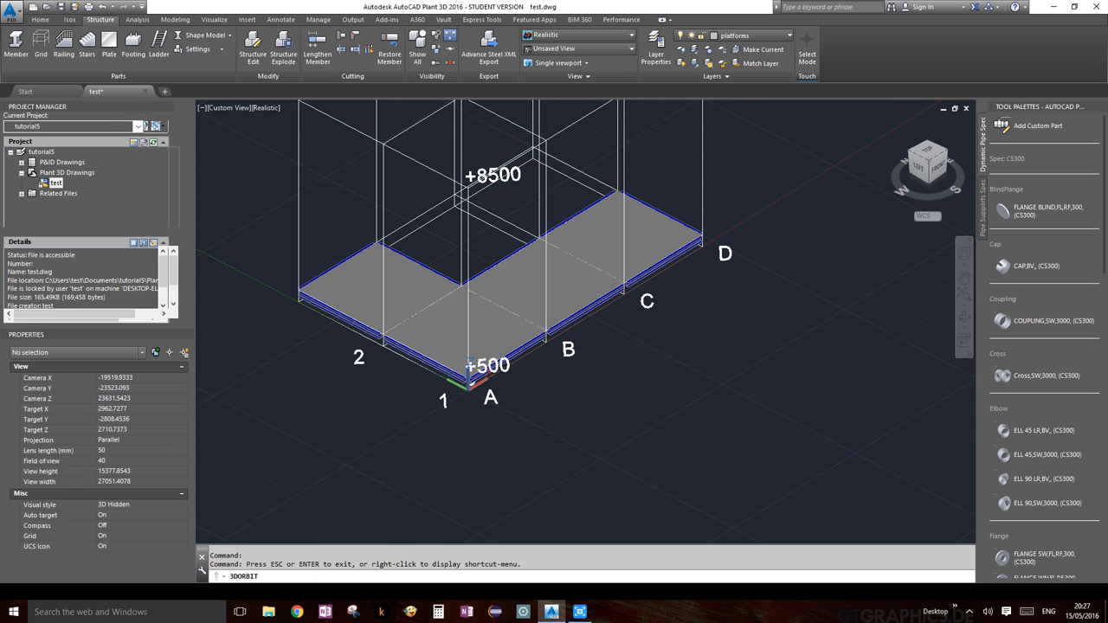
key(Escape)
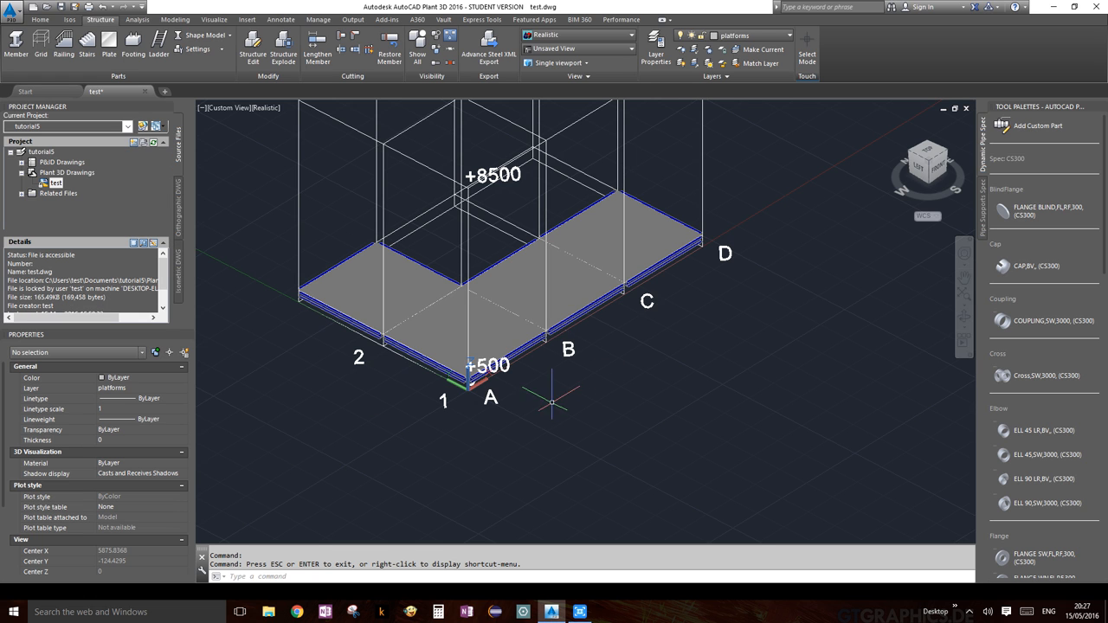
Step: Select the L-shaped grating plate, review its properties and set its Position Z to 8500
click(447, 325)
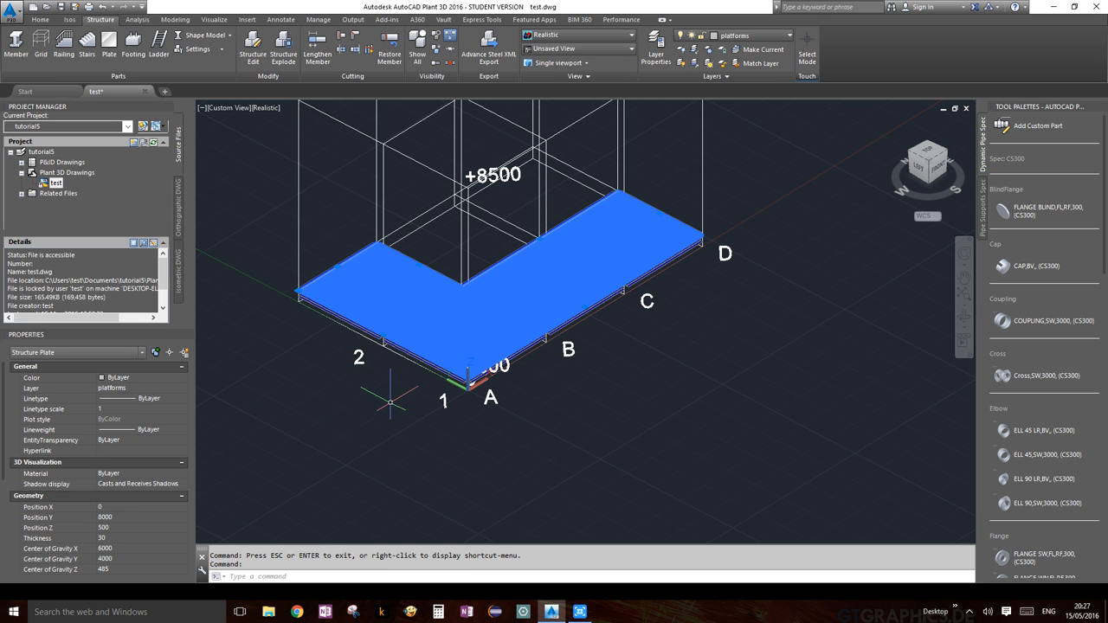
scroll(398, 401, down, 2)
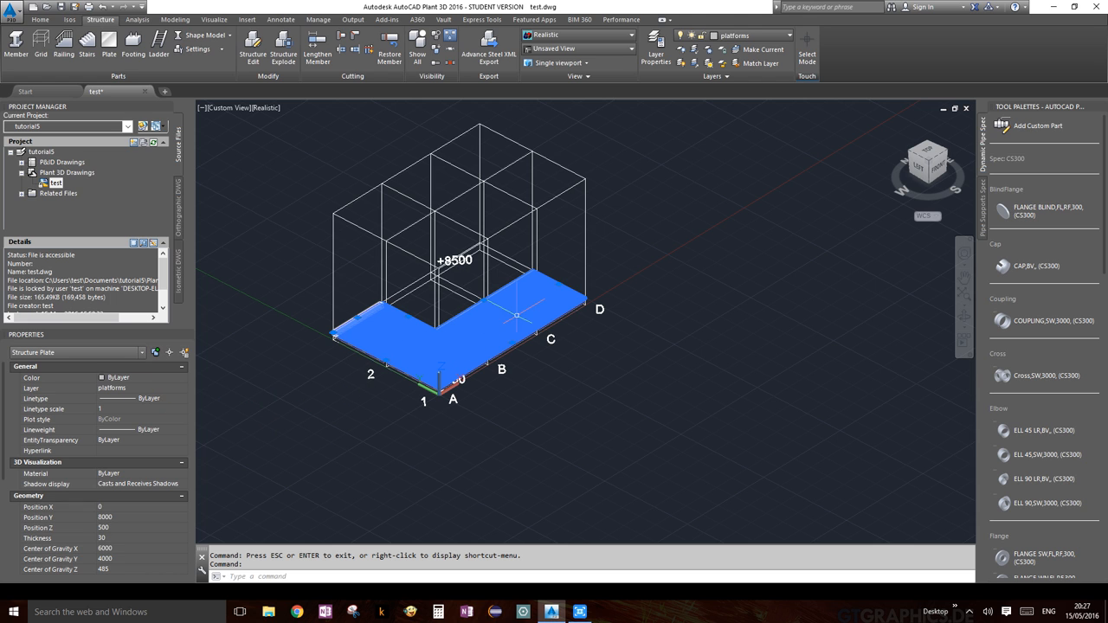
scroll(180, 493, down, 5)
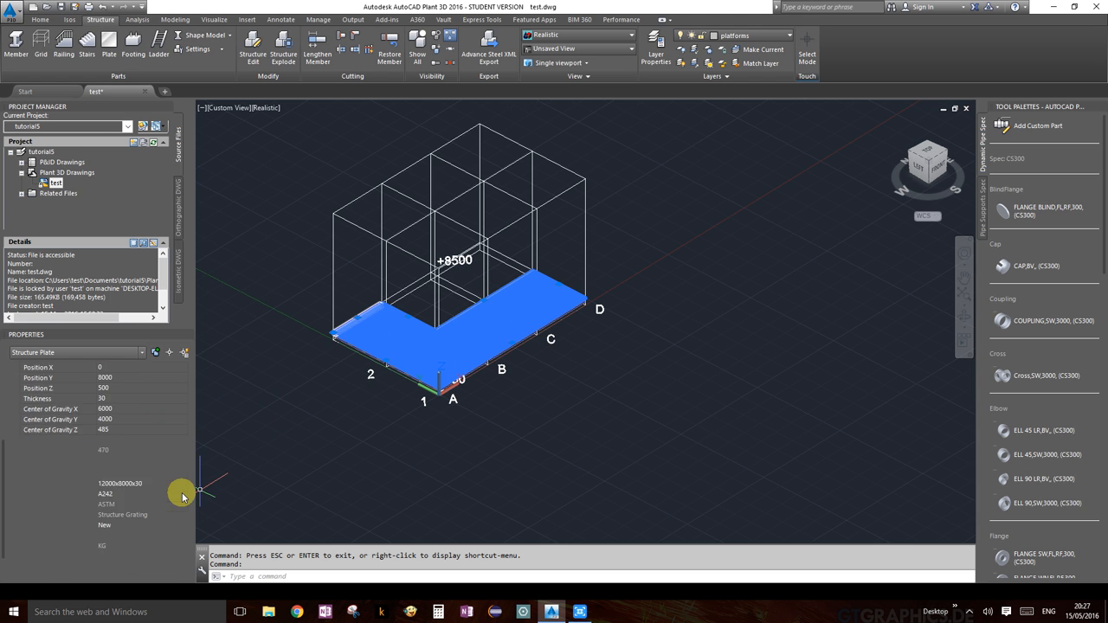
scroll(123, 462, up, 5)
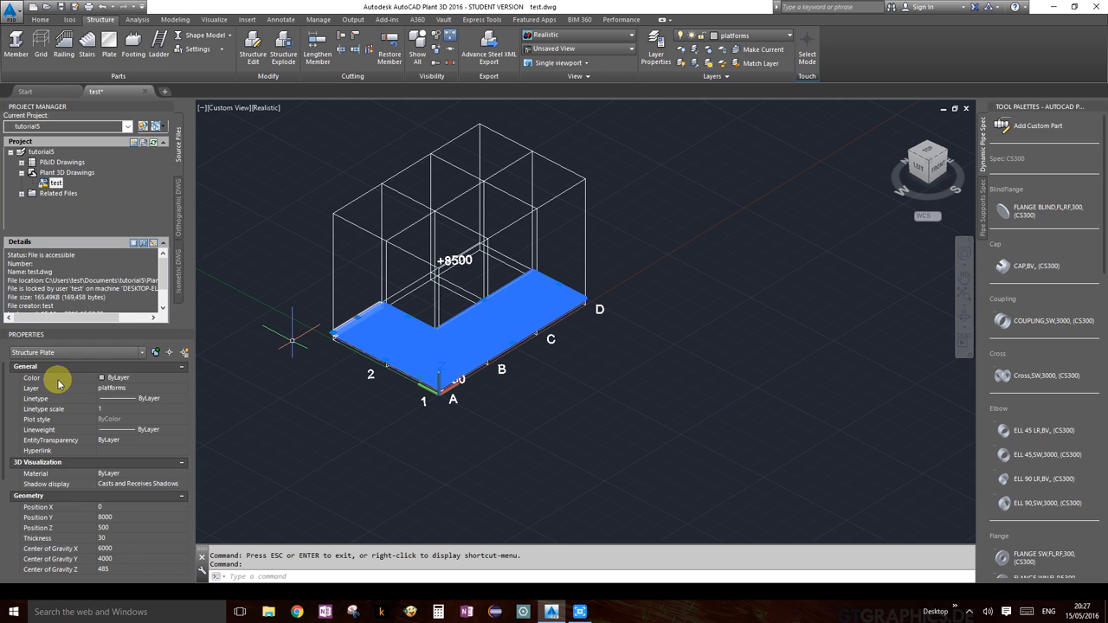
click(117, 528)
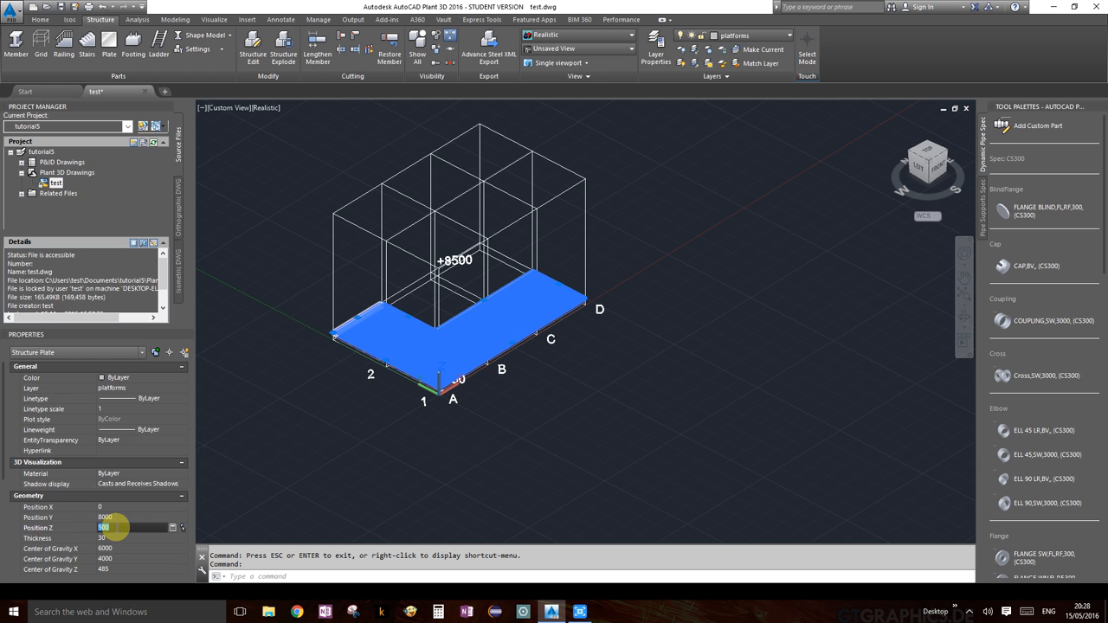
text(8)
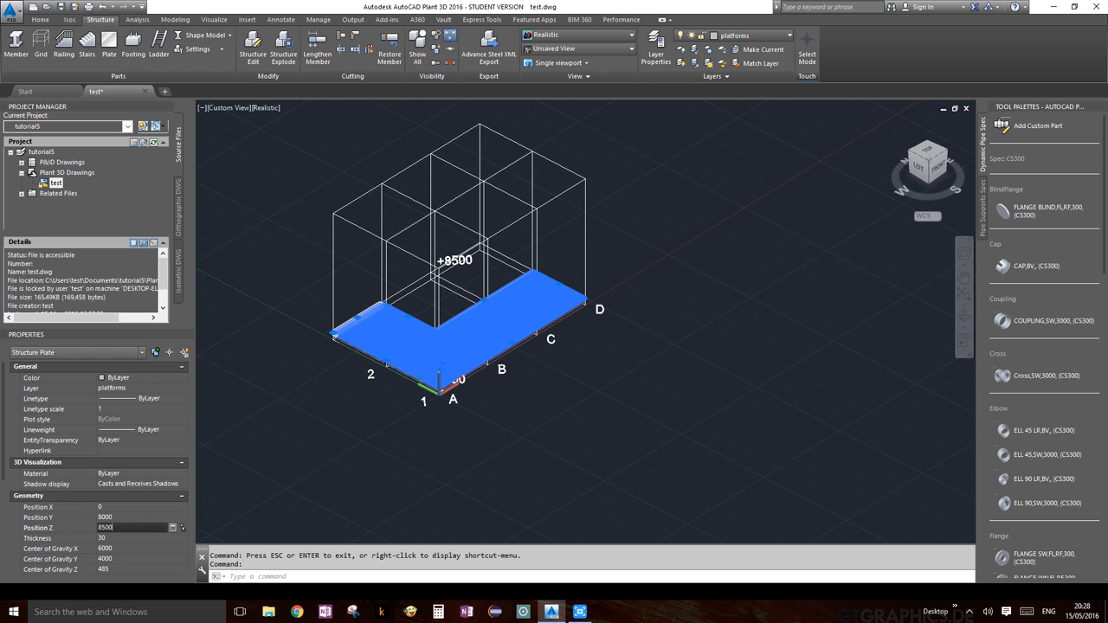
click(117, 533)
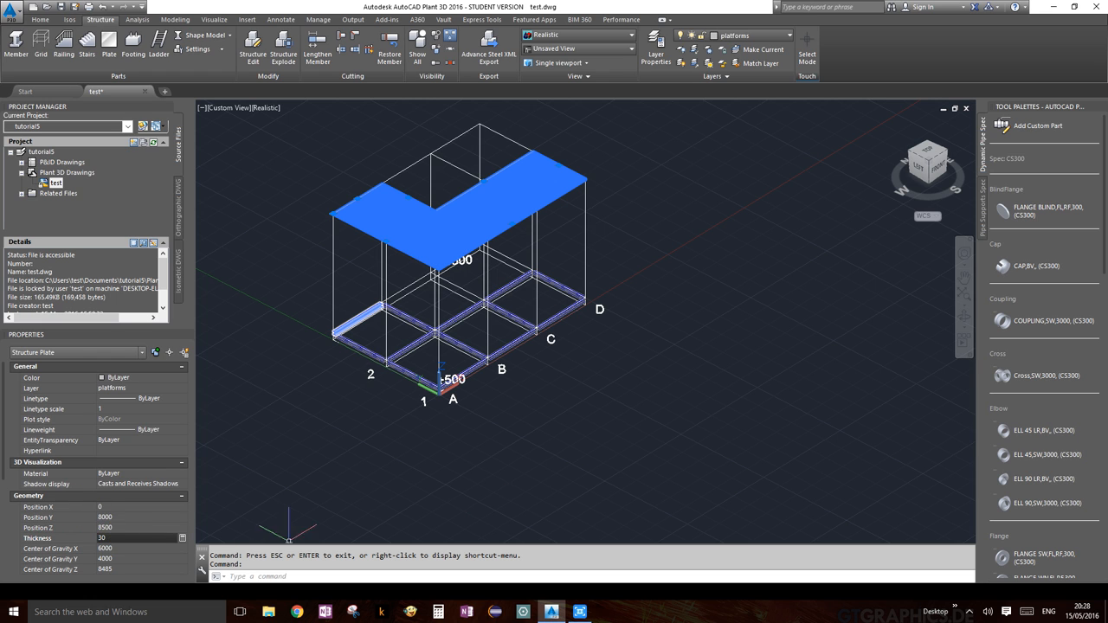
key(Escape)
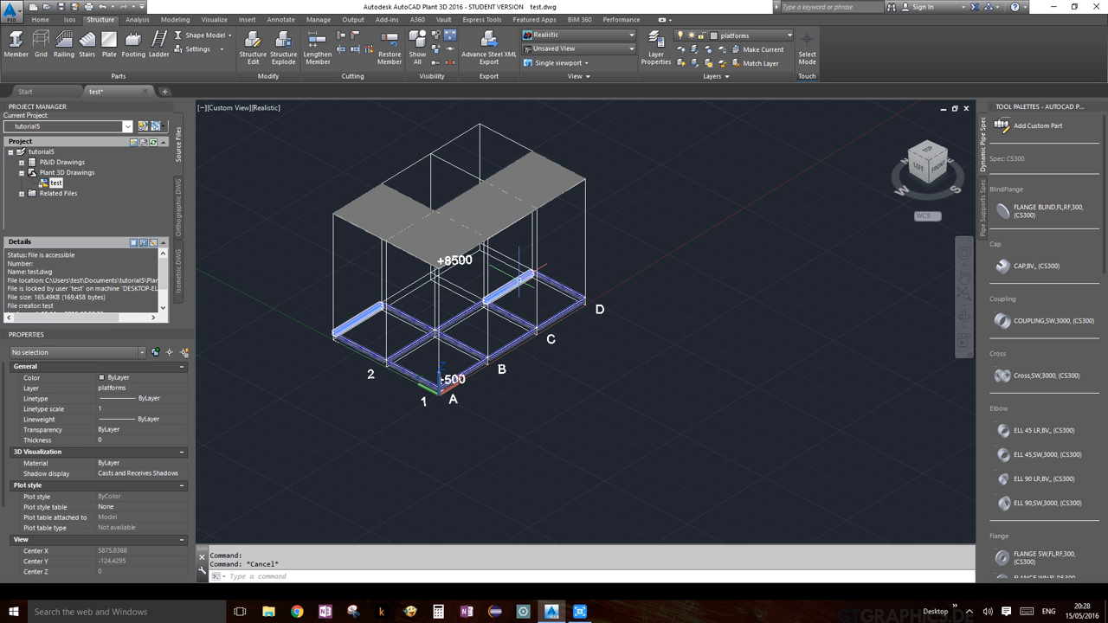
Step: Show all hidden Plant 3D objects again and check the grating against the upper-level beams
scroll(500, 273, up, 3)
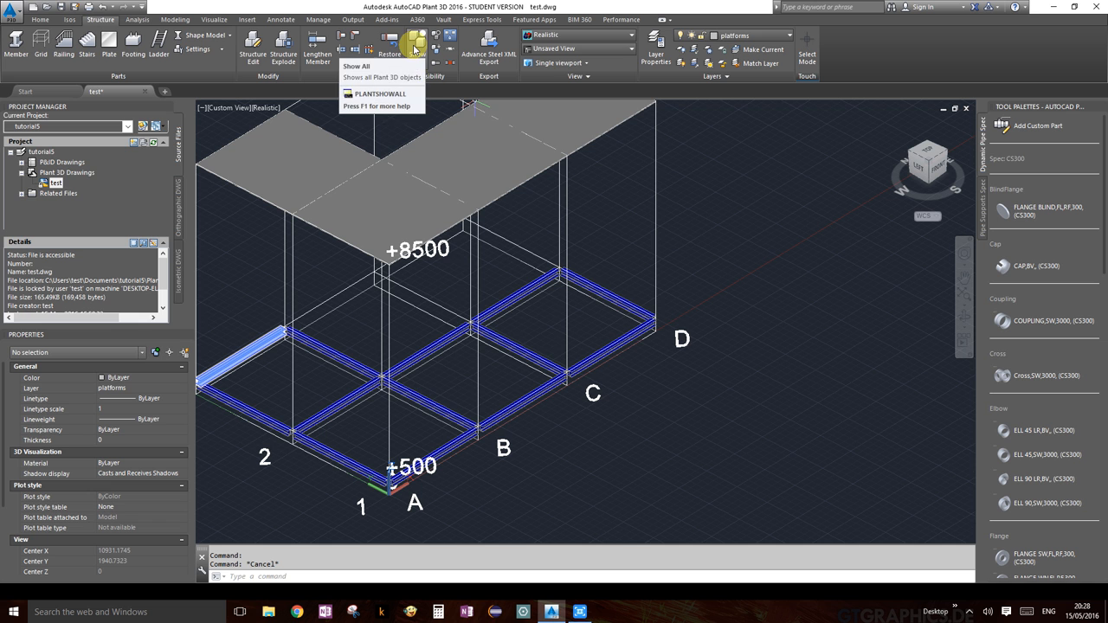
scroll(606, 260, down, 5)
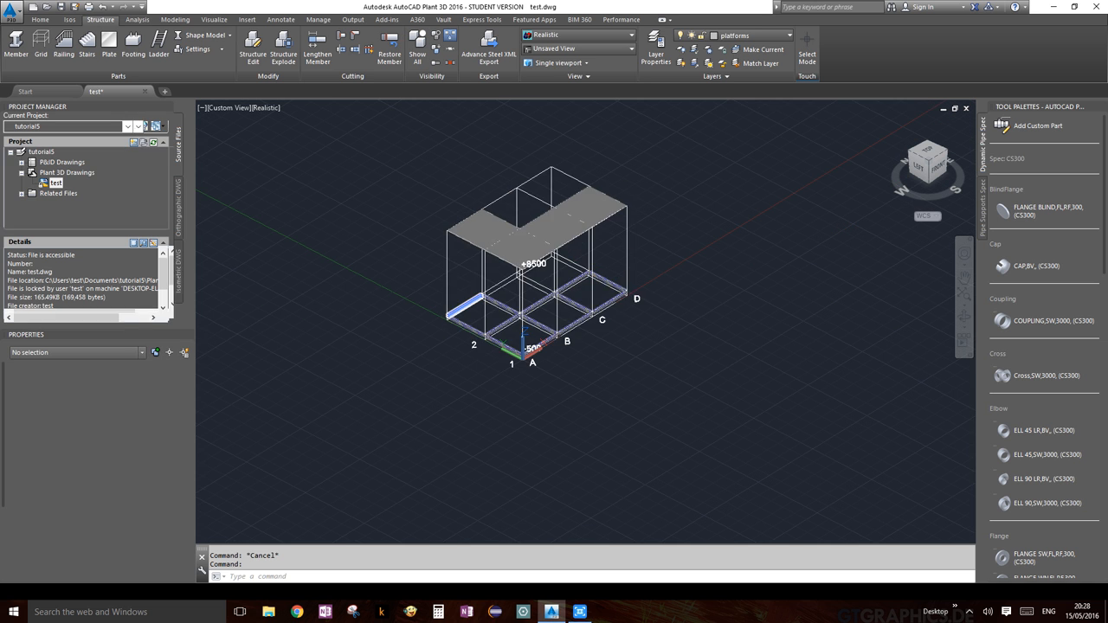
middle_drag(628, 306, 635, 320)
scroll(632, 325, up, 4)
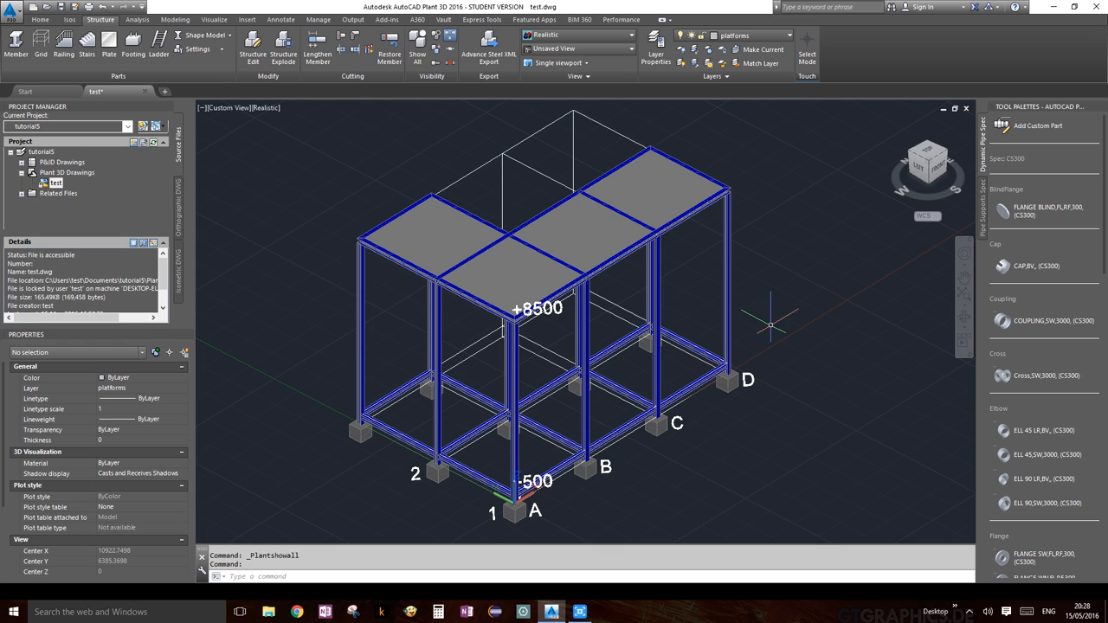
scroll(524, 314, up, 8)
scroll(524, 314, down, 8)
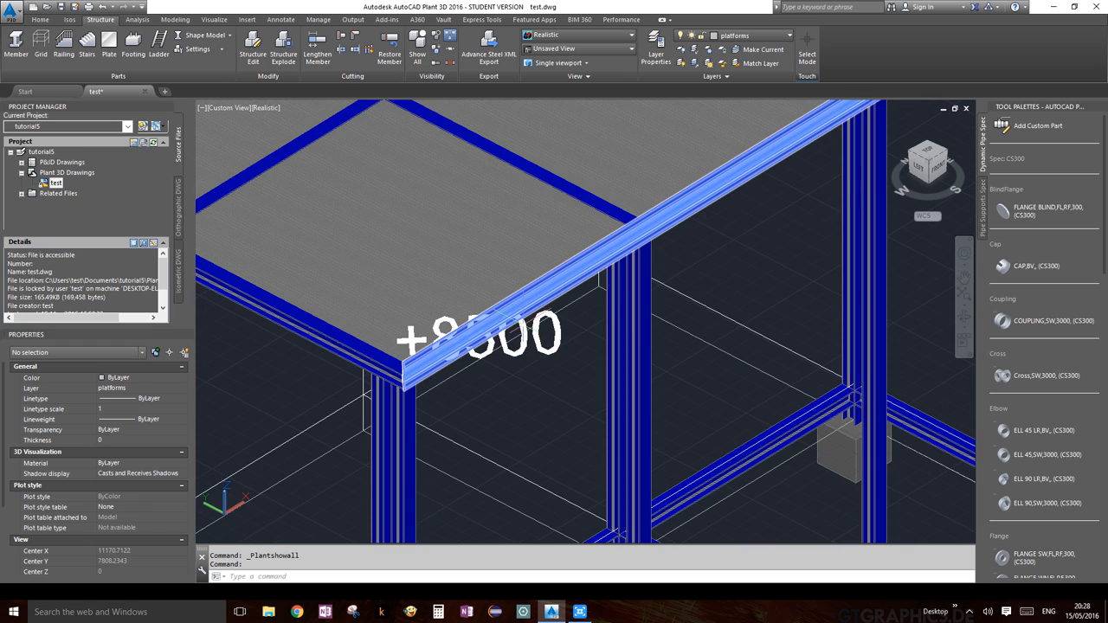
Step: Examine how the L-shaped grating sits against the upper-level beams, and check the plate's position properties
middle_drag(584, 270, 641, 446)
scroll(459, 292, down, 3)
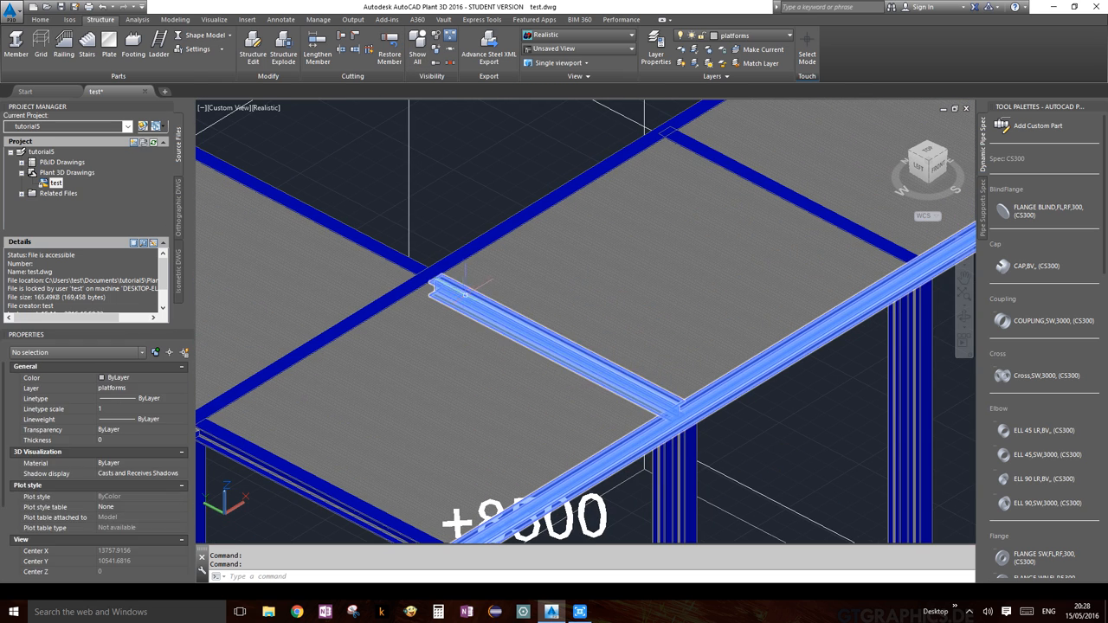
scroll(435, 294, up, 6)
scroll(443, 297, down, 6)
scroll(445, 299, down, 6)
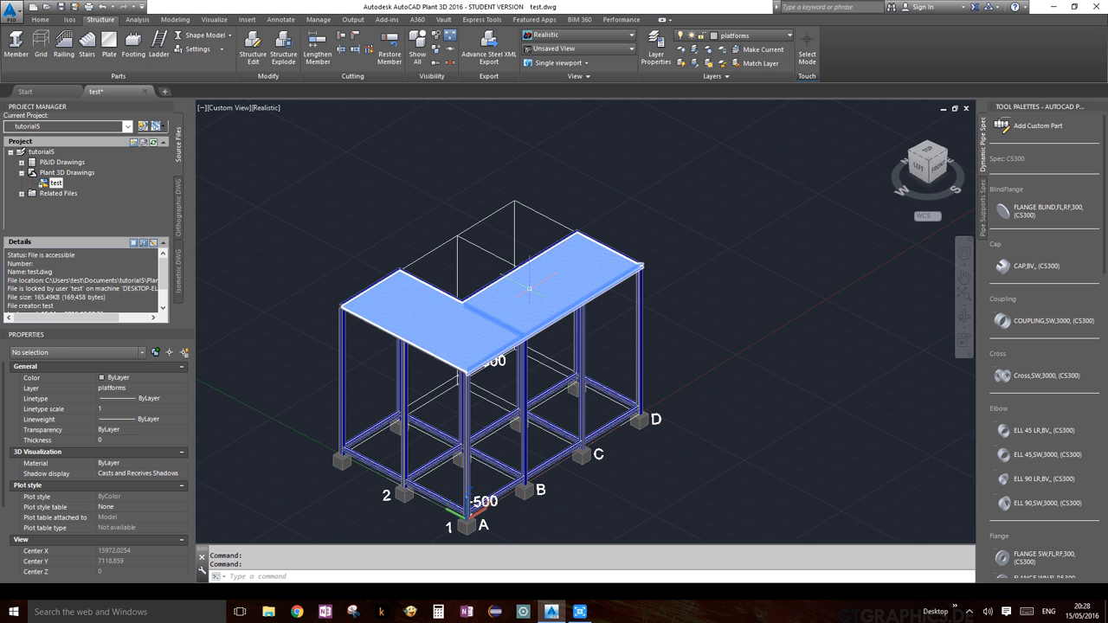
click(525, 290)
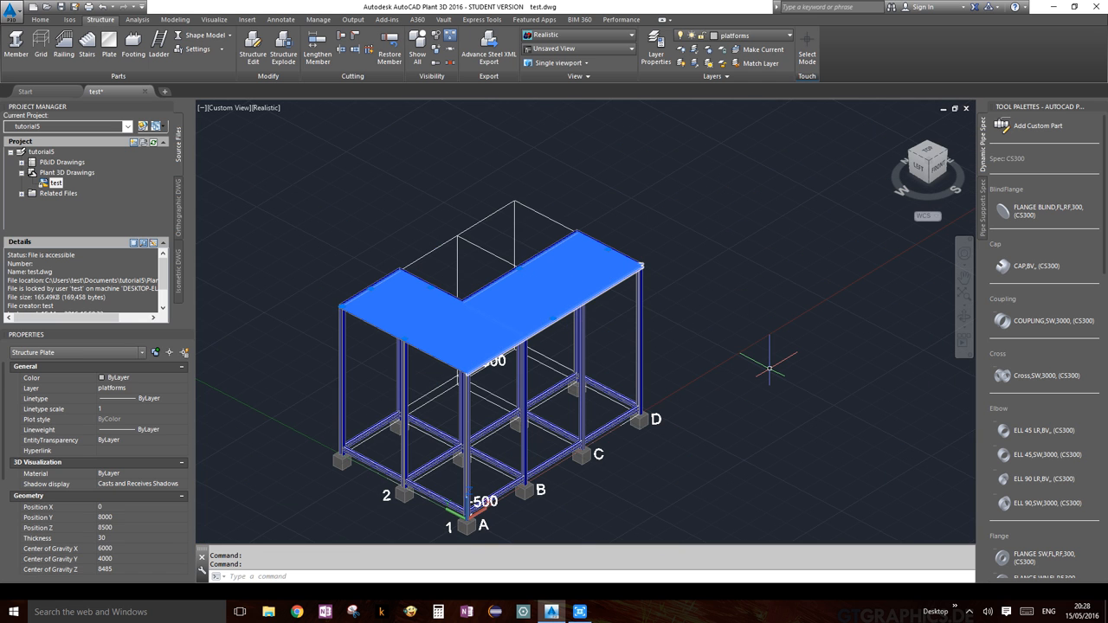
key(Escape)
scroll(771, 372, up, 5)
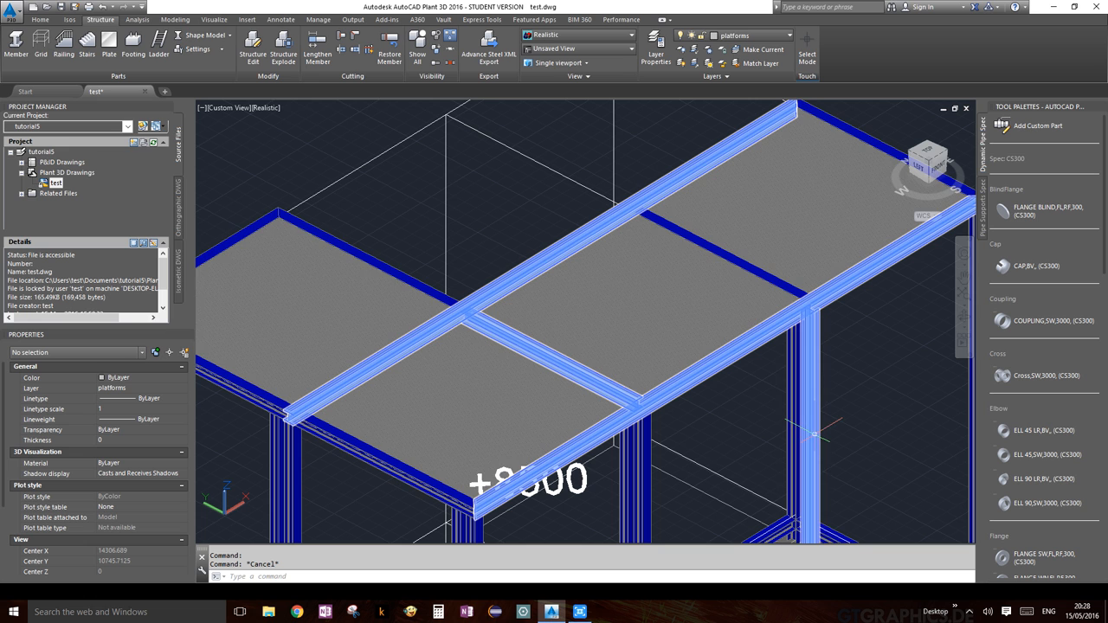
click(890, 403)
key(Escape)
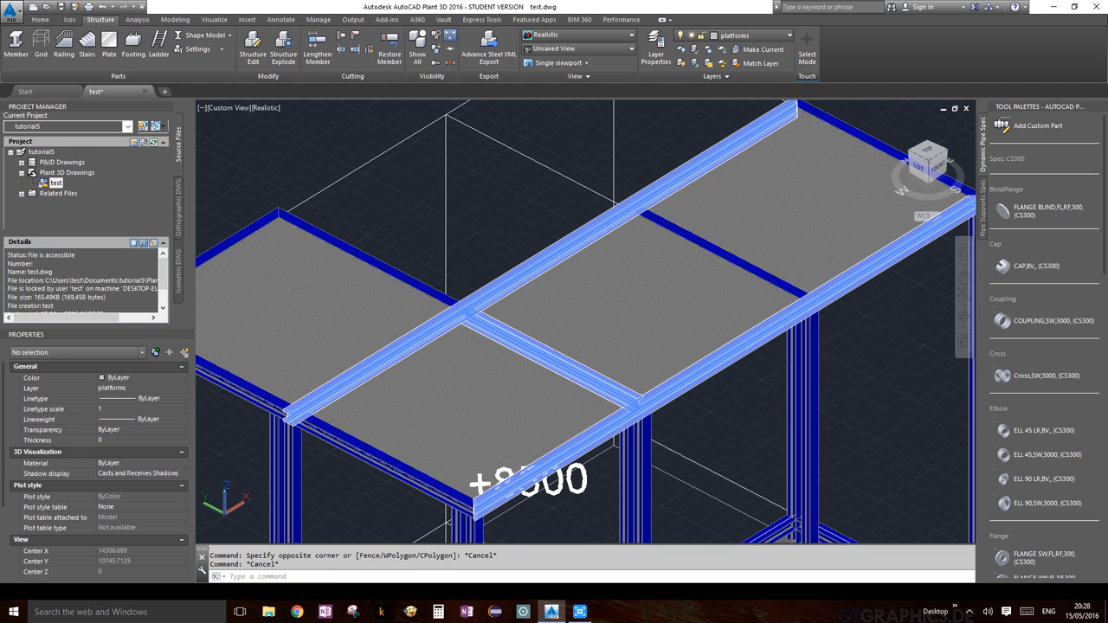
click(792, 406)
click(676, 380)
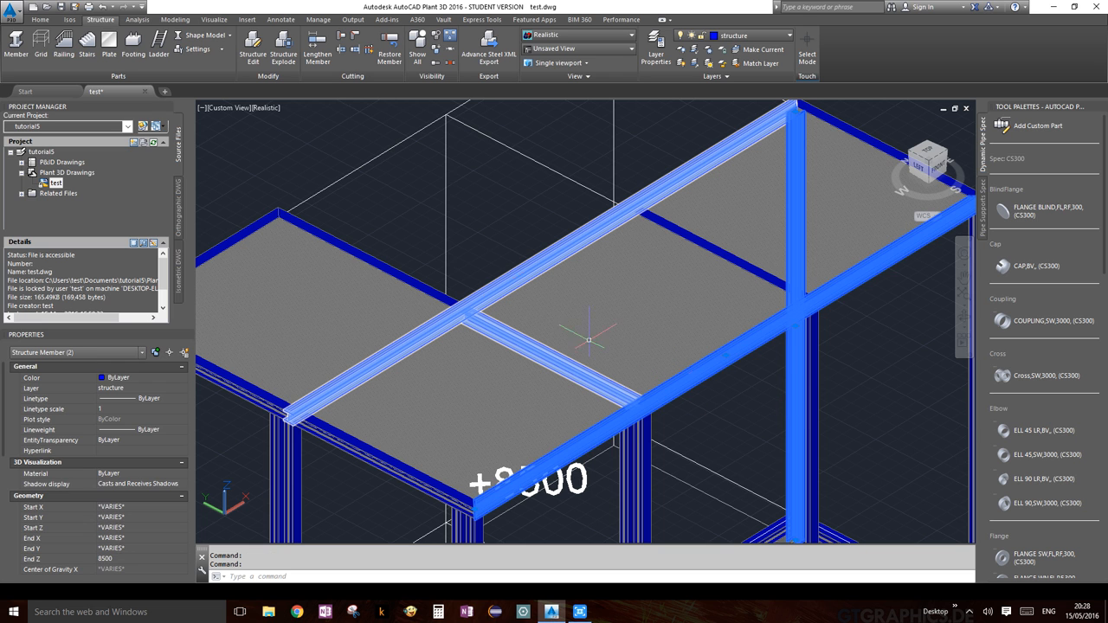
click(482, 283)
click(510, 342)
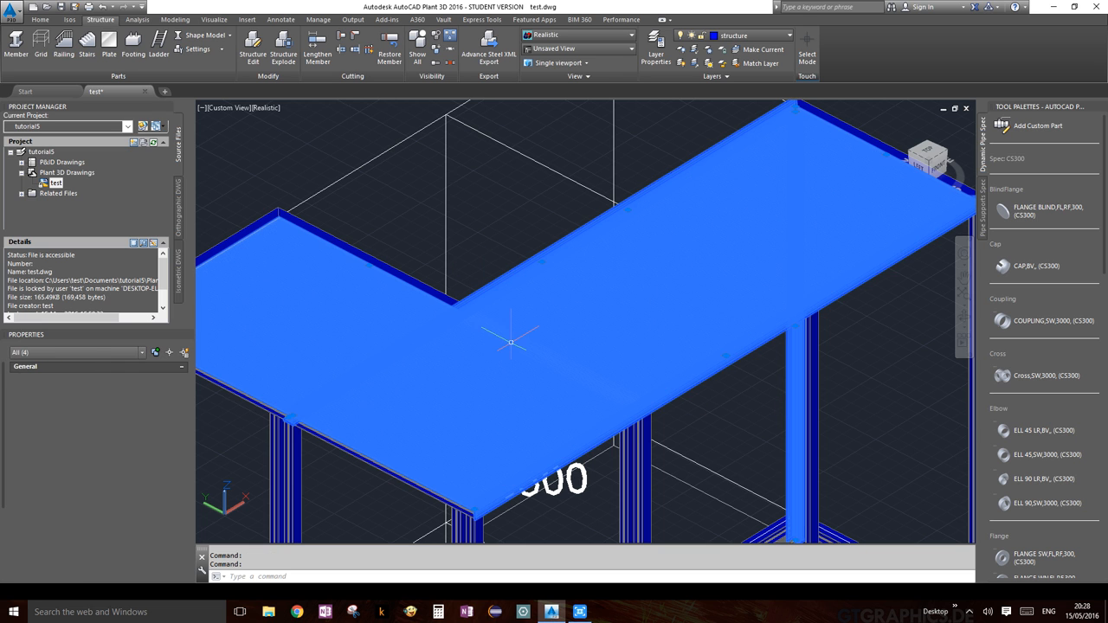
key(Escape)
key(Escape)
Step: Select the structure grid and isolate it so that all other Plant 3D objects are hidden
scroll(767, 366, down, 5)
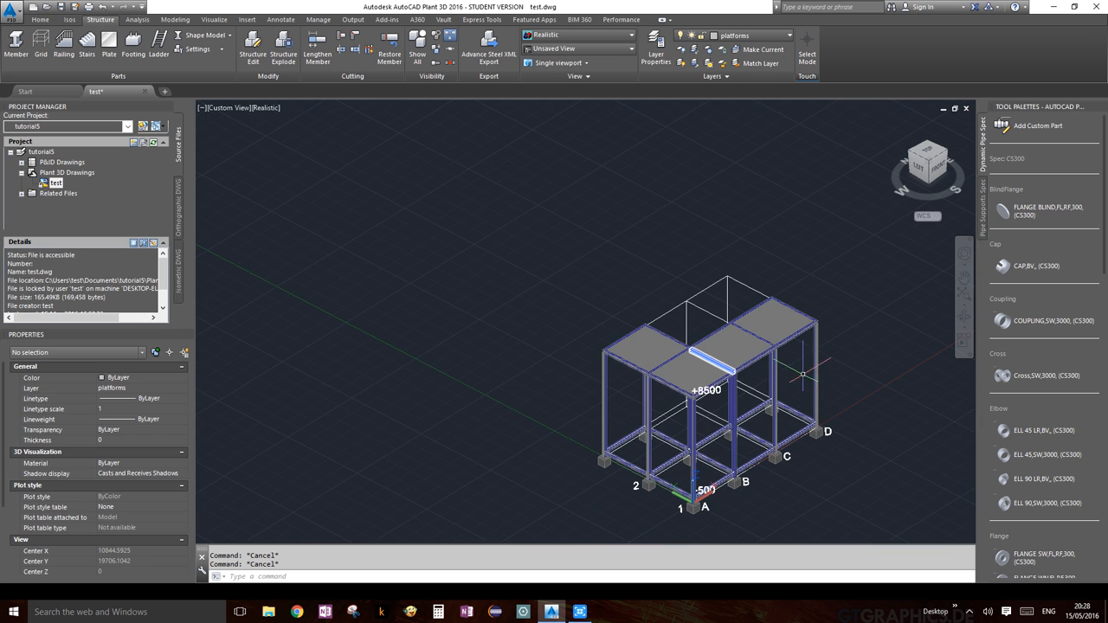
middle_drag(848, 360, 681, 227)
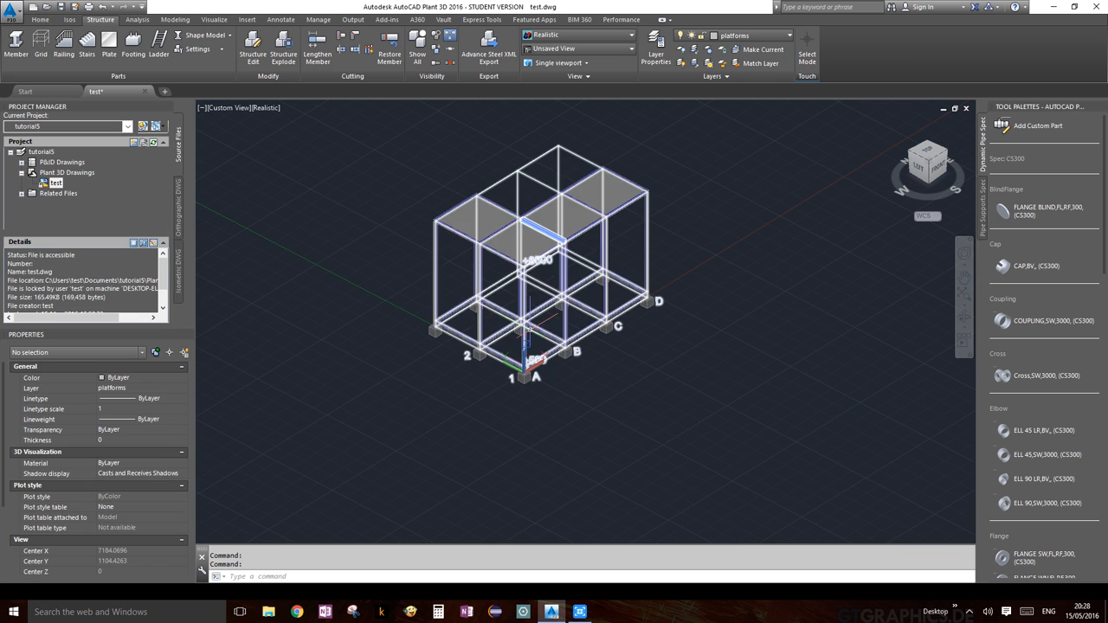
scroll(543, 321, up, 5)
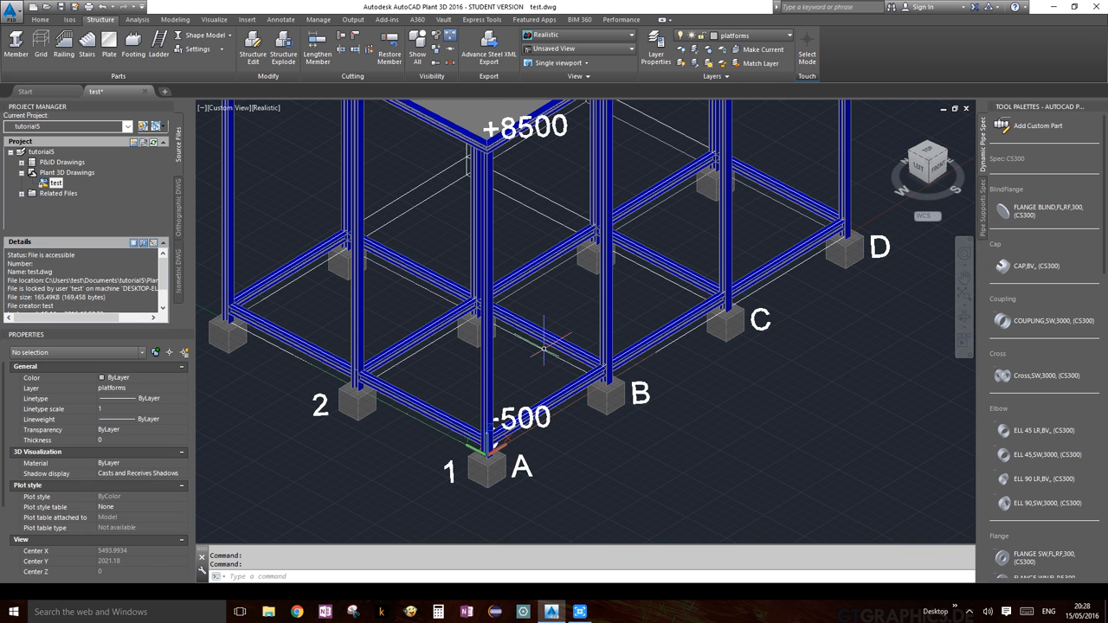
click(544, 349)
scroll(717, 256, down, 5)
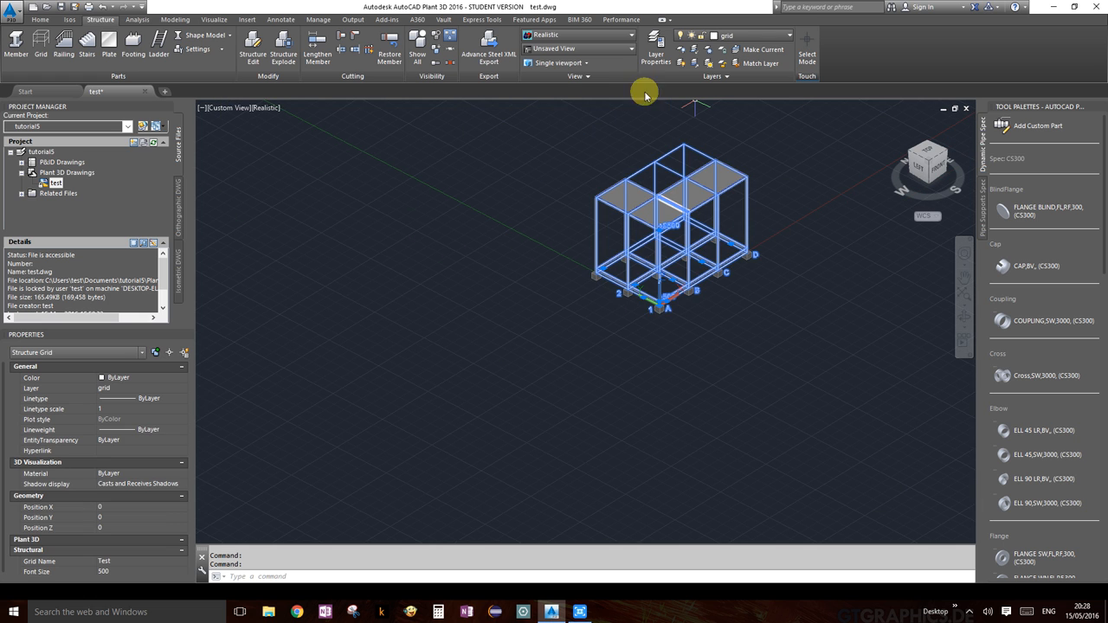
click(417, 59)
click(430, 43)
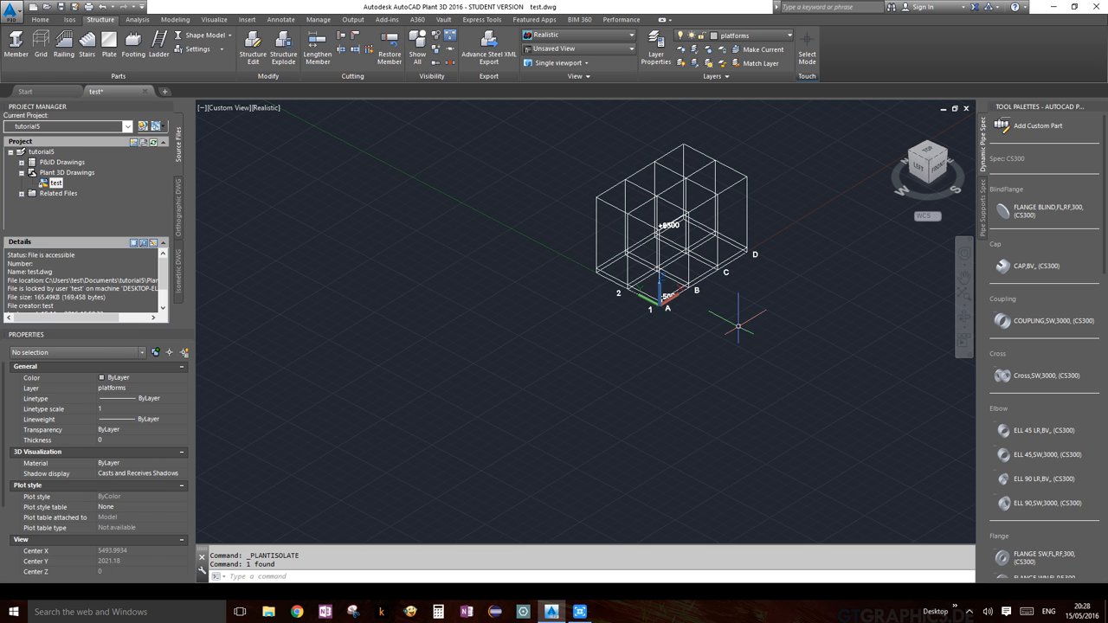
Step: Create a top-justified ASTM A242 grating plate, thickness 30, as a new polyline on the +500 level through grid points A2, A1, D1 and D2
scroll(696, 272, up, 2)
middle_drag(692, 273, 604, 379)
scroll(564, 384, up, 3)
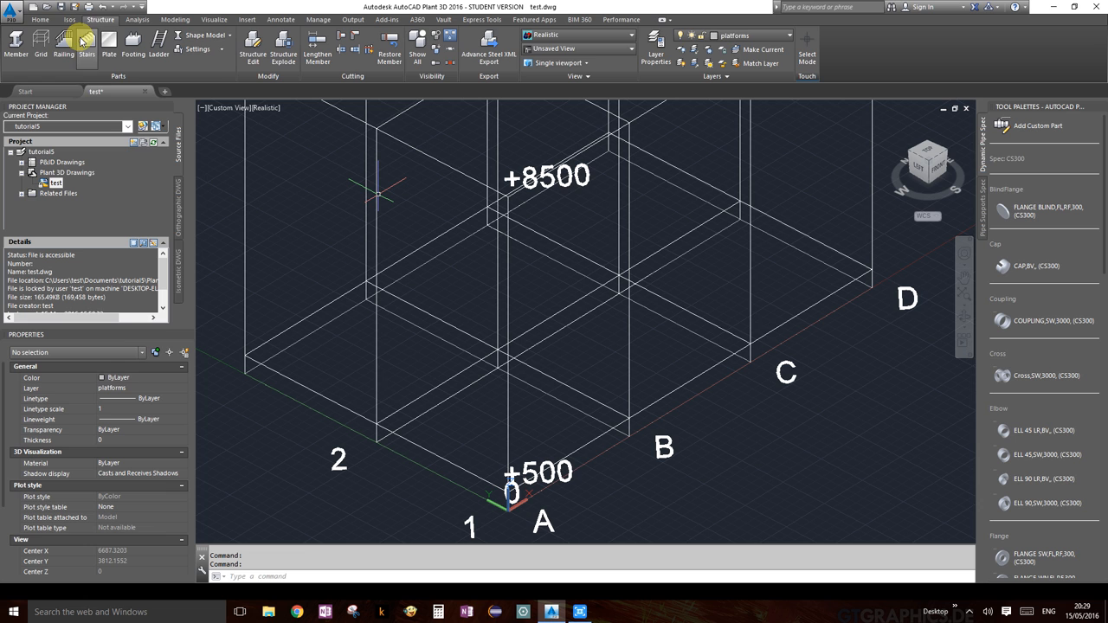
click(108, 41)
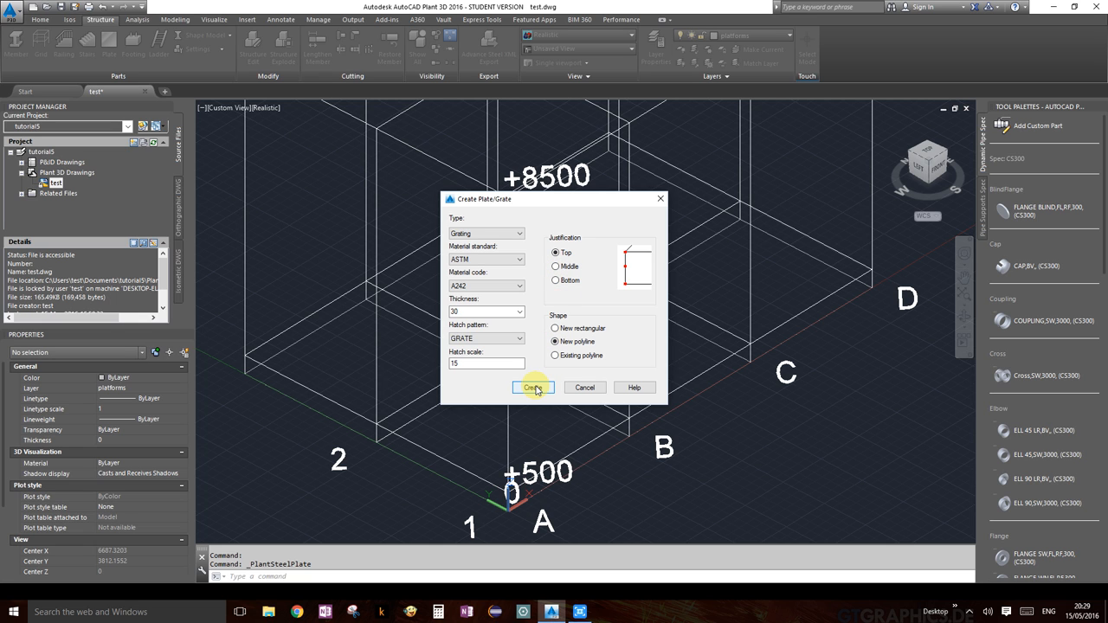
click(533, 388)
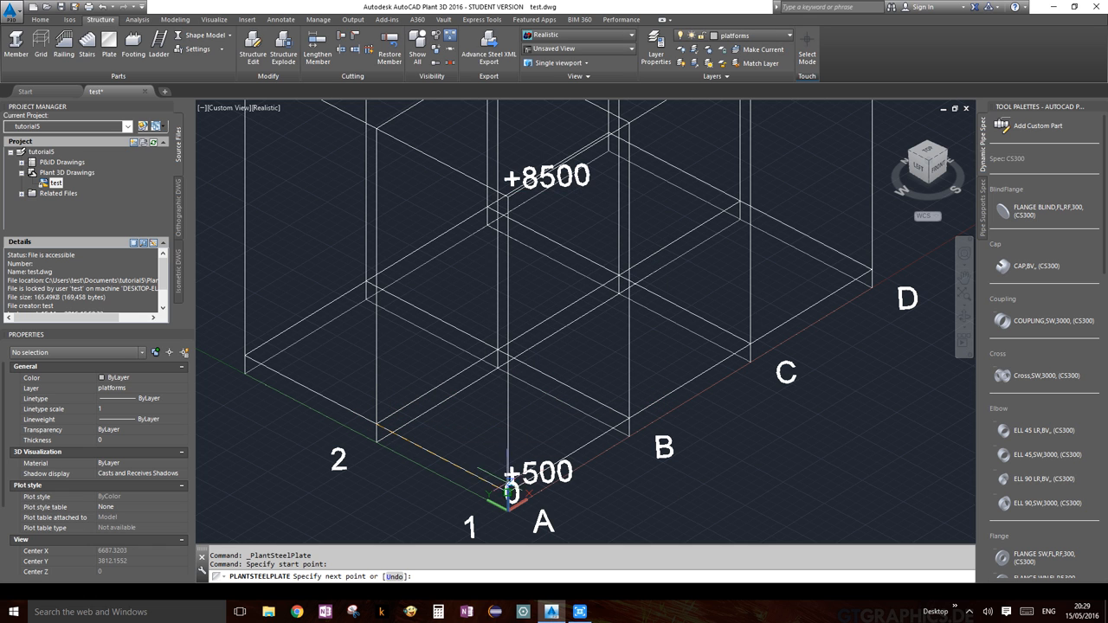
click(508, 499)
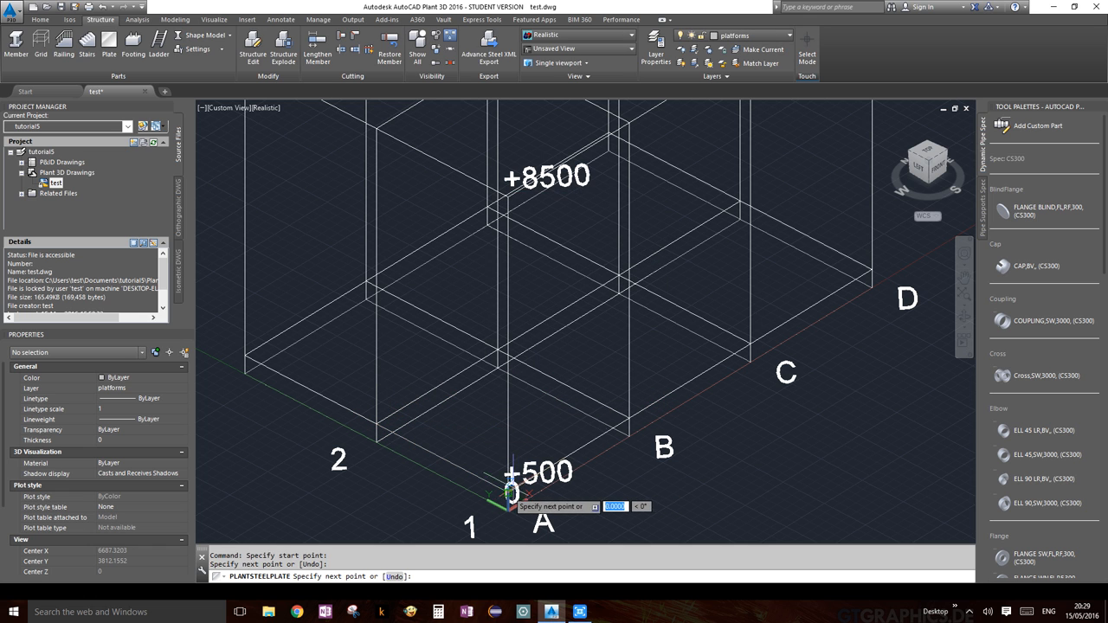
click(871, 268)
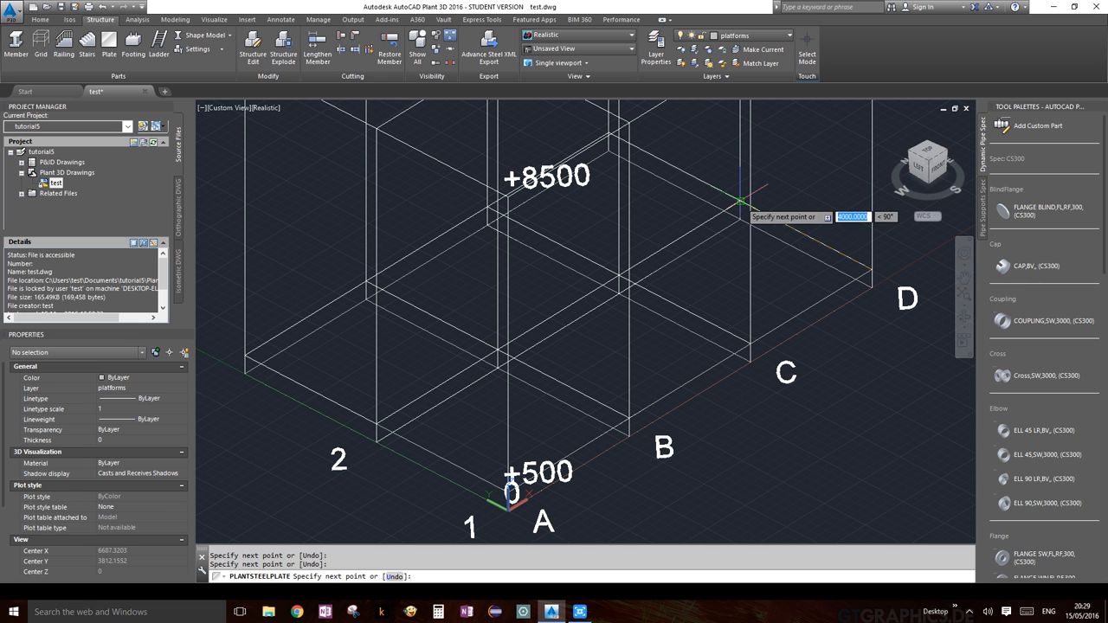
click(740, 200)
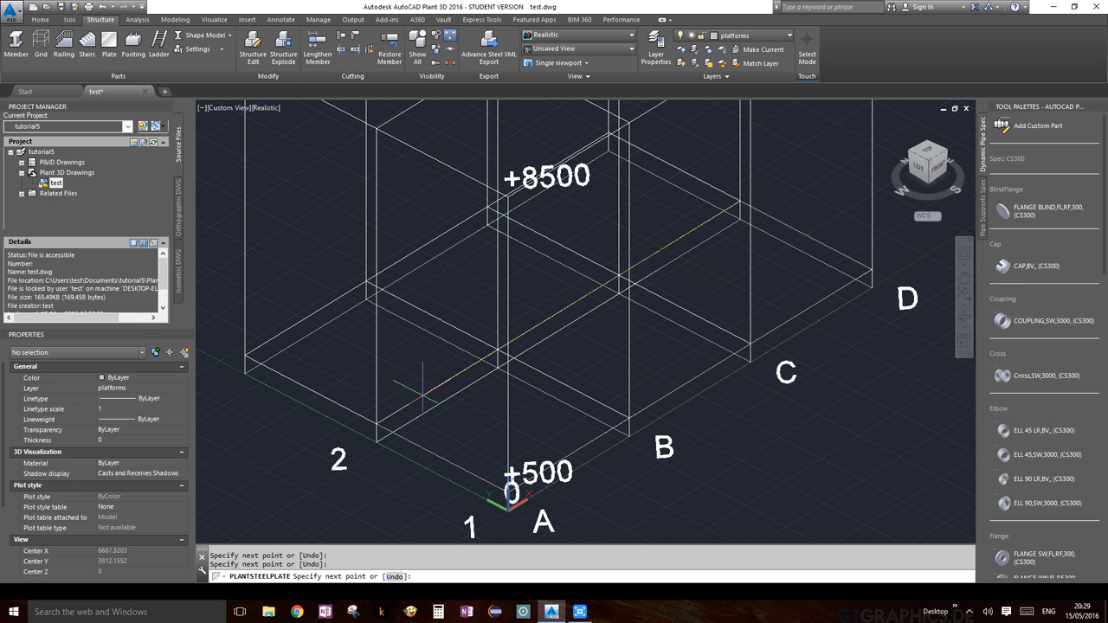
click(375, 423)
key(Return)
Step: Show all hidden Plant 3D objects again and check the new +500 grating against the lower beams
scroll(781, 396, down, 6)
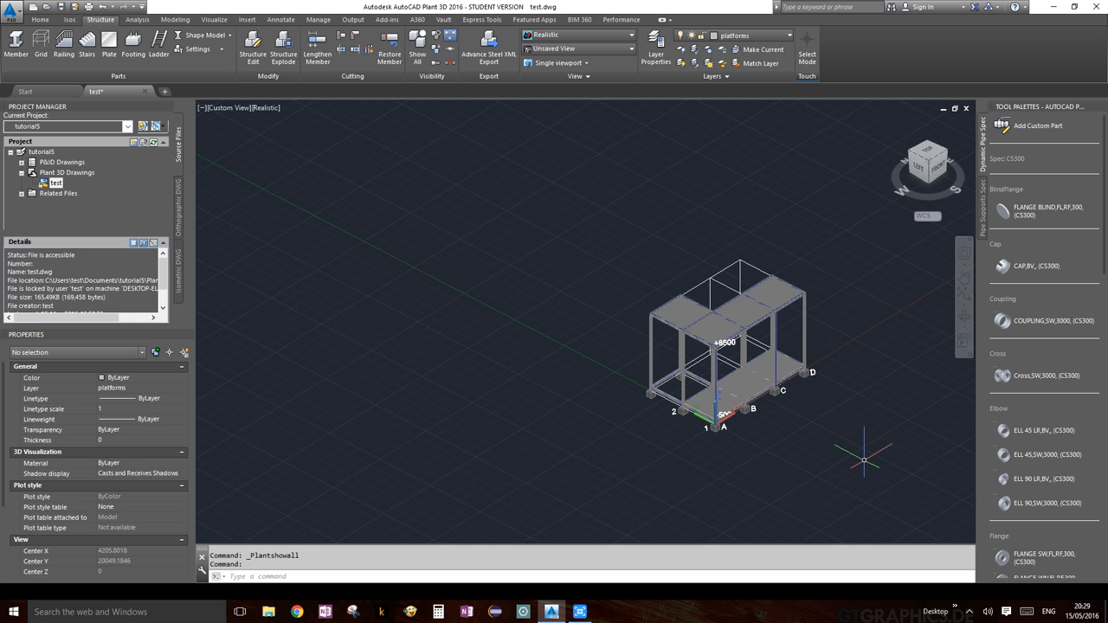
scroll(742, 379, up, 5)
scroll(743, 379, down, 1)
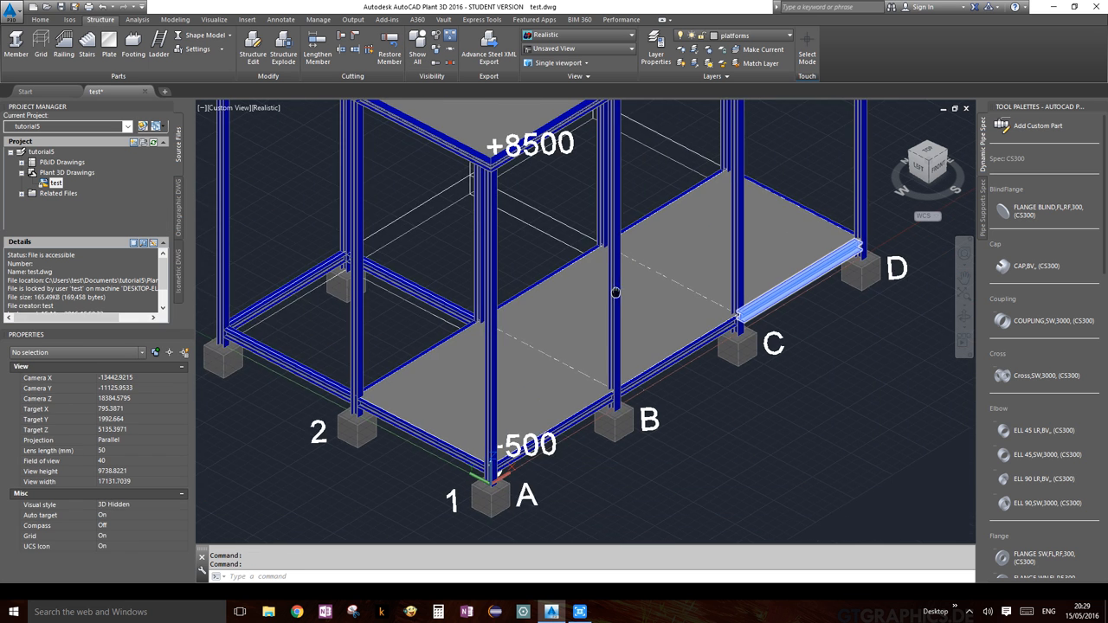
scroll(724, 378, down, 2)
scroll(723, 378, down, 2)
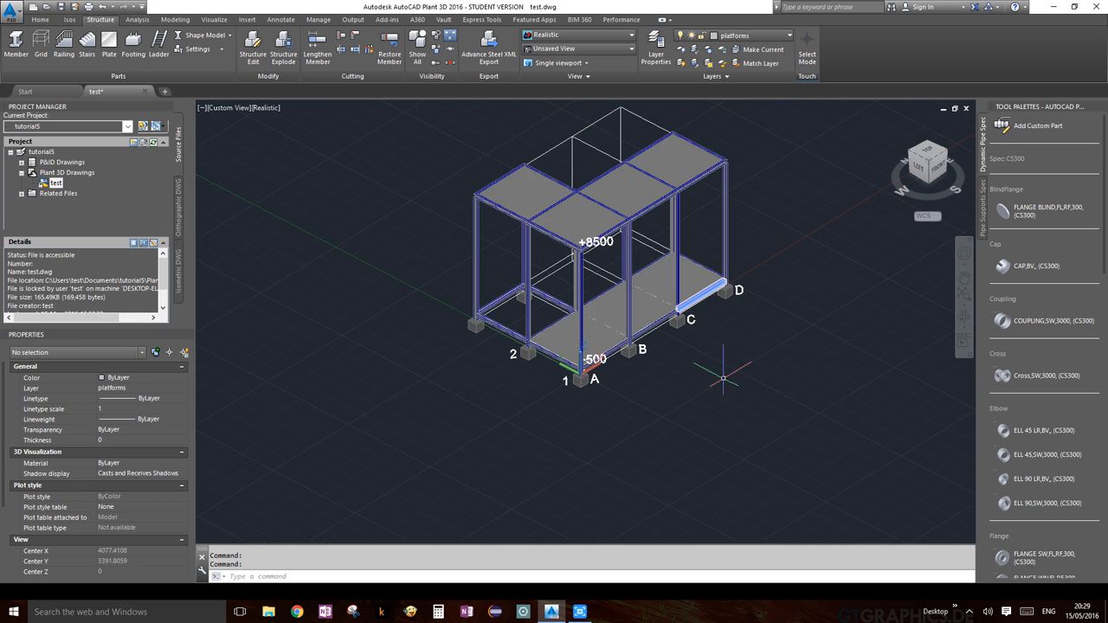
Step: Orbit around the structure and examine closely how the upper-level beams meet the +8500 grating
click(965, 319)
drag(735, 289, 735, 251)
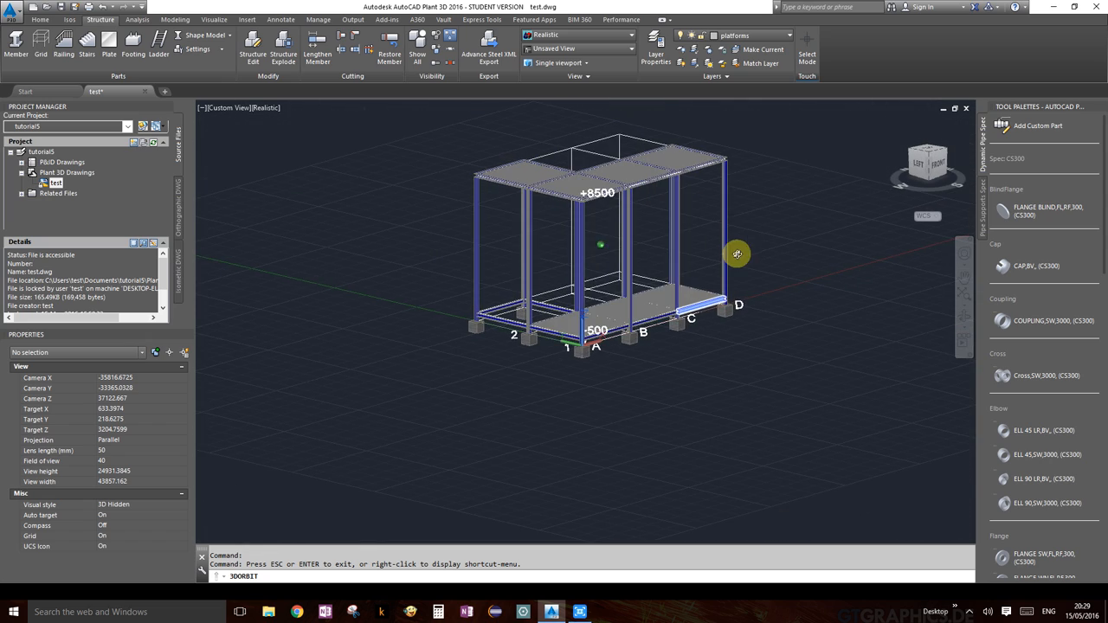
scroll(572, 170, up, 3)
scroll(584, 206, up, 1)
key(Escape)
scroll(754, 229, down, 5)
scroll(752, 248, down, 2)
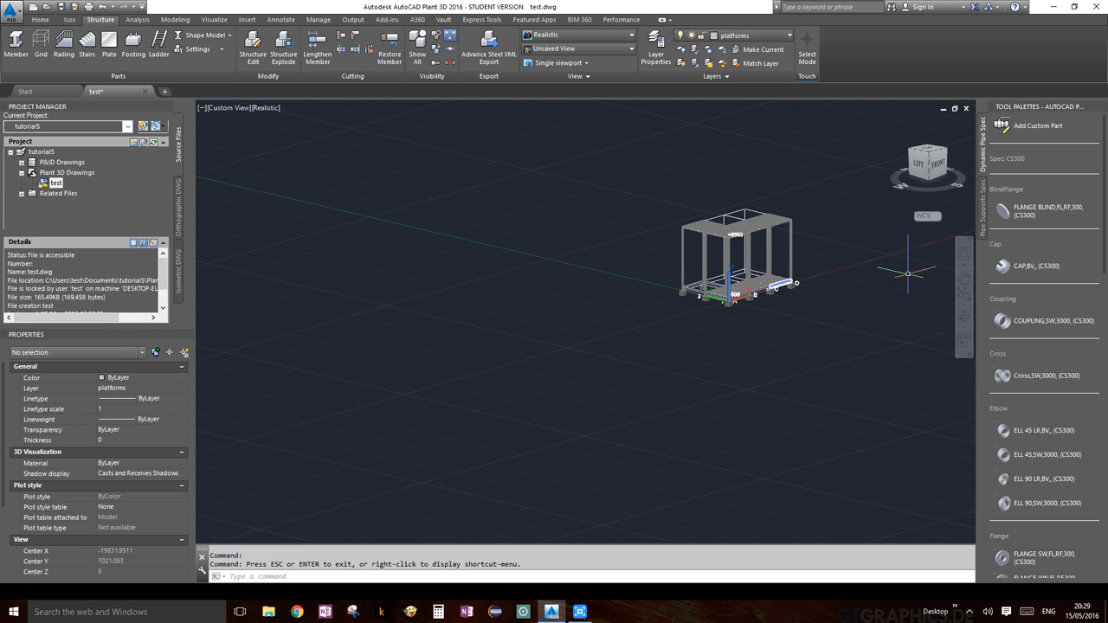
click(965, 316)
drag(748, 251, 732, 235)
scroll(732, 233, up, 4)
scroll(734, 234, up, 4)
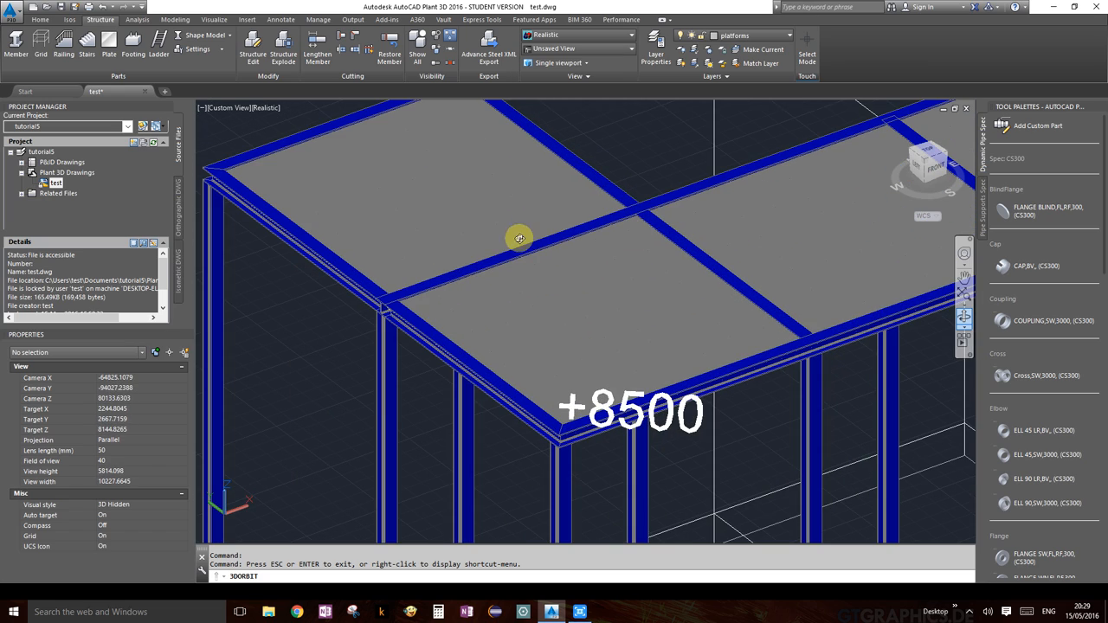
scroll(413, 296, up, 6)
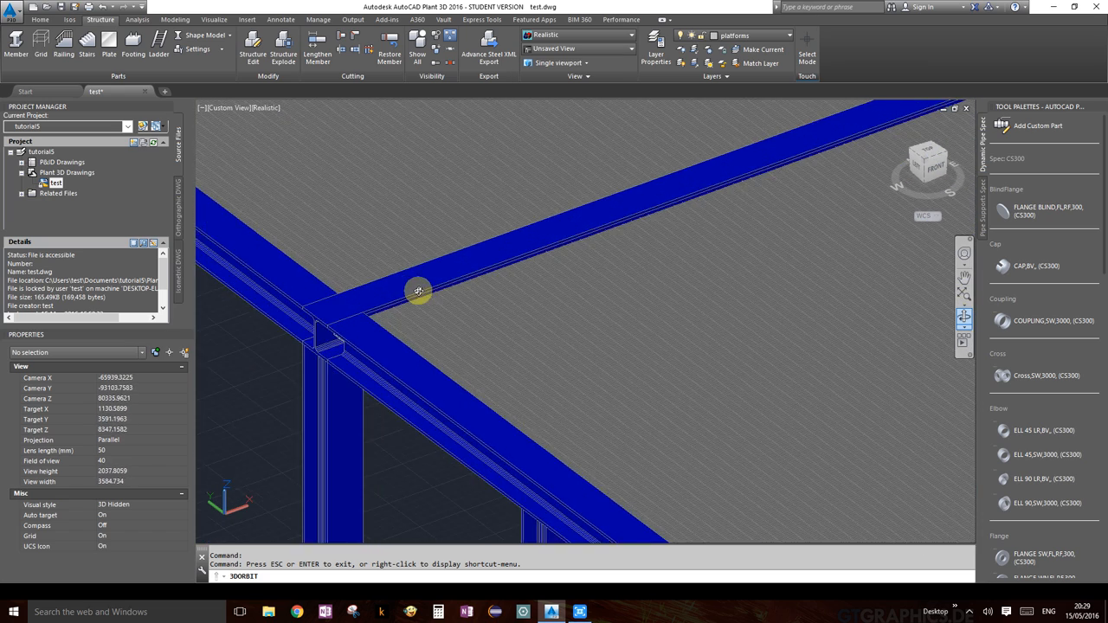
scroll(487, 281, down, 4)
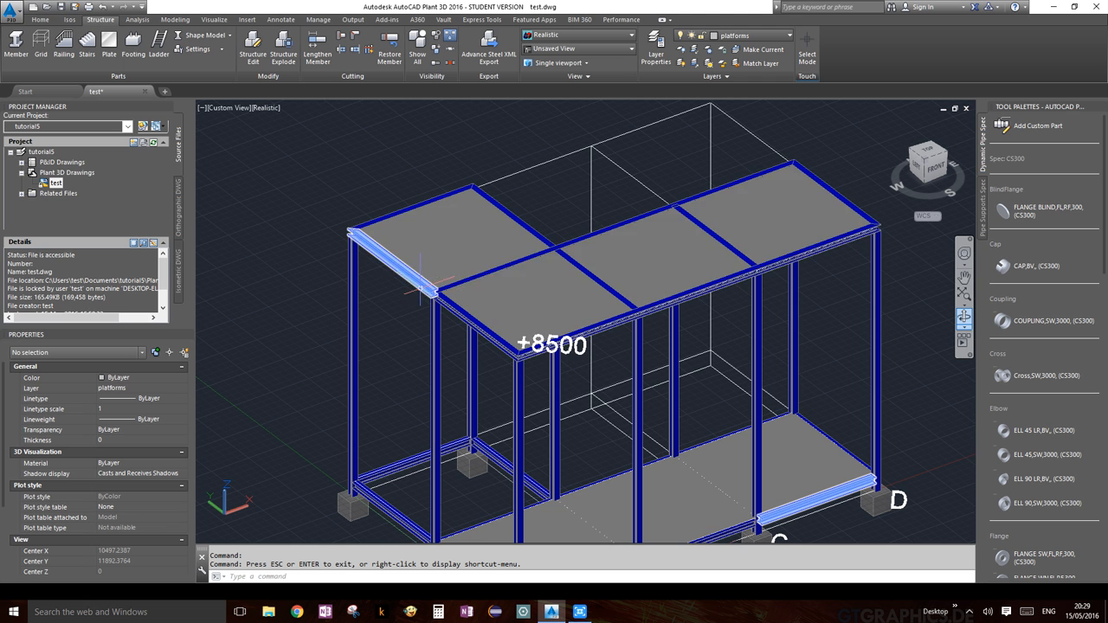
Step: Edit all nine beams on the +8500 level together so their orientation reference is the profile's top-centre point, with a vertical offset of 100
click(427, 288)
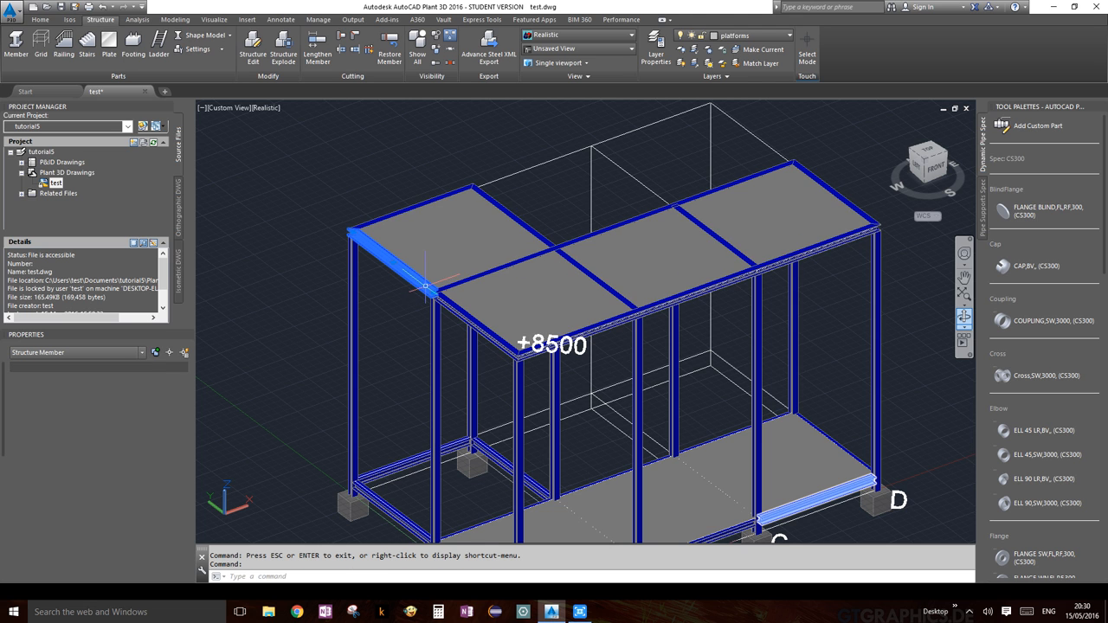
click(414, 200)
click(520, 218)
click(579, 242)
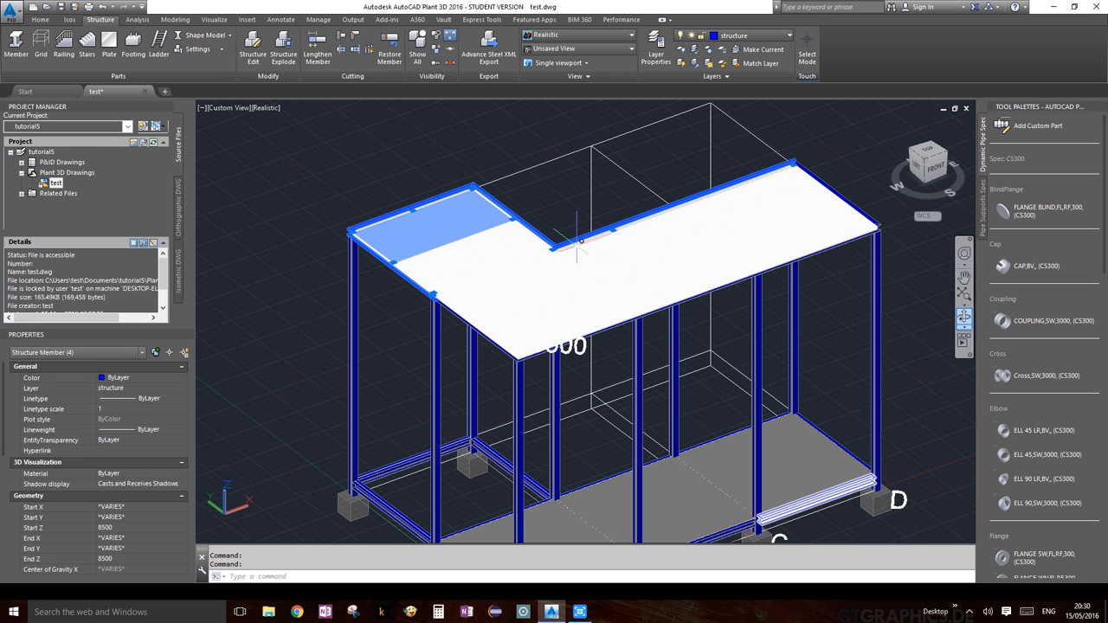
click(771, 266)
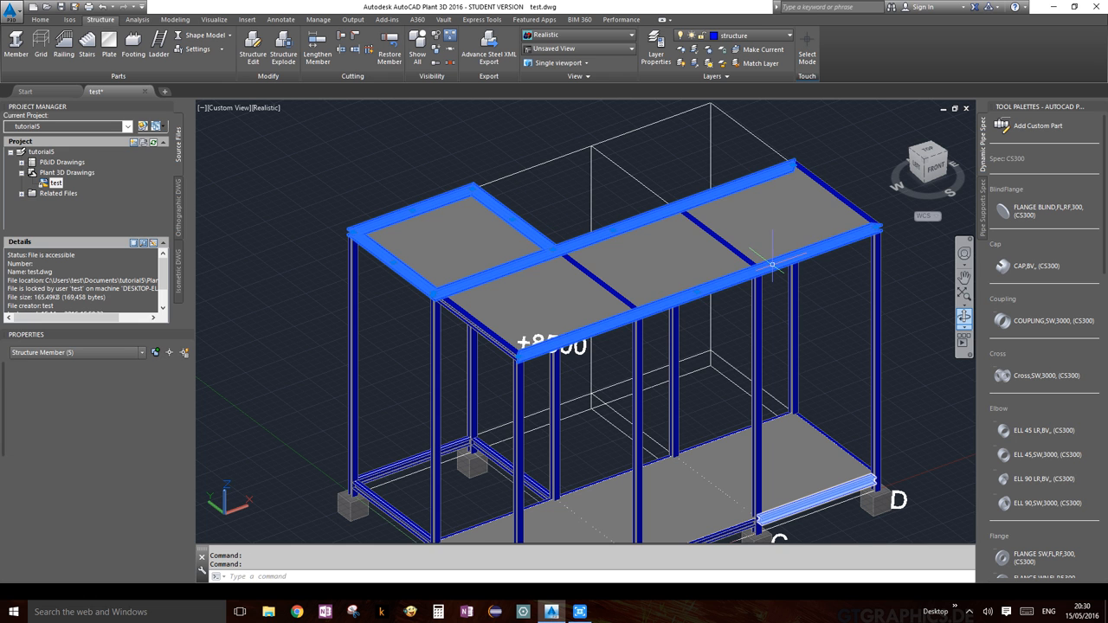
click(870, 227)
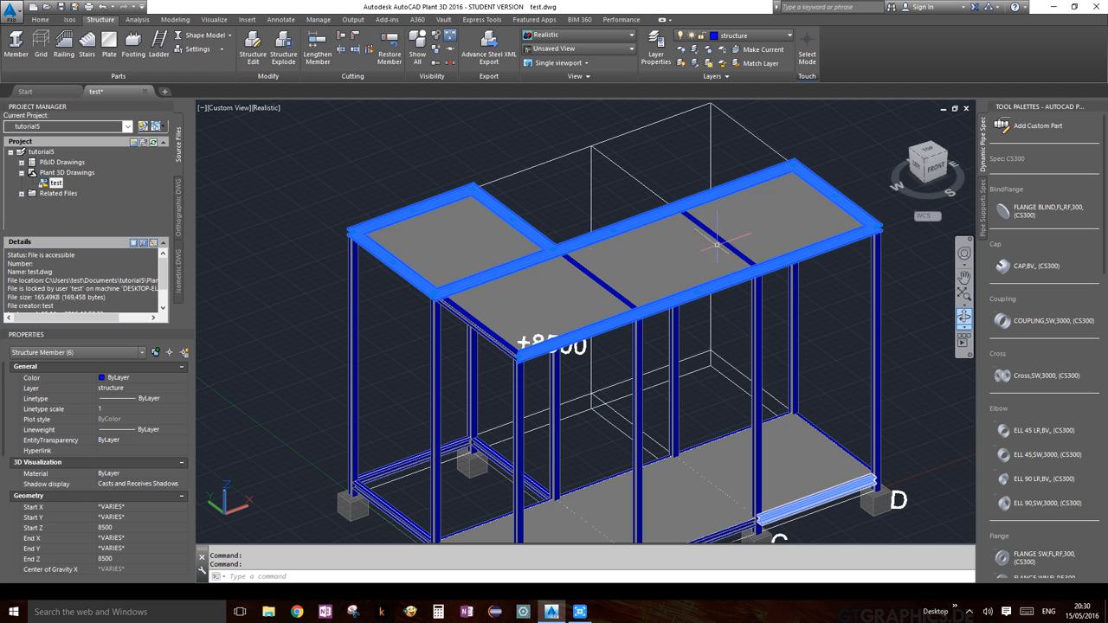
click(476, 335)
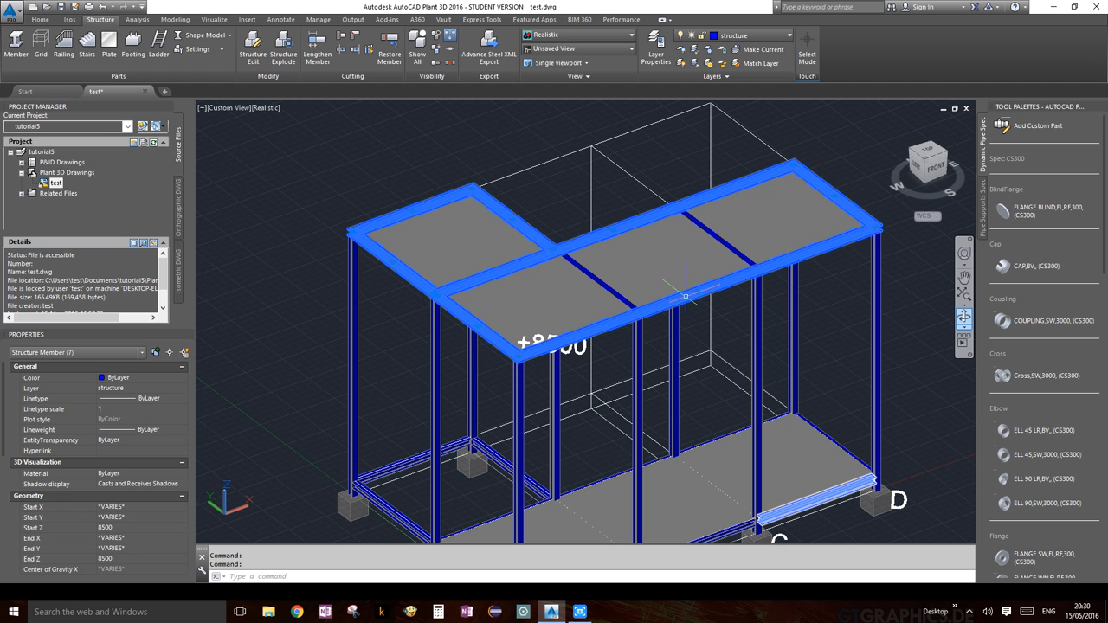
click(627, 300)
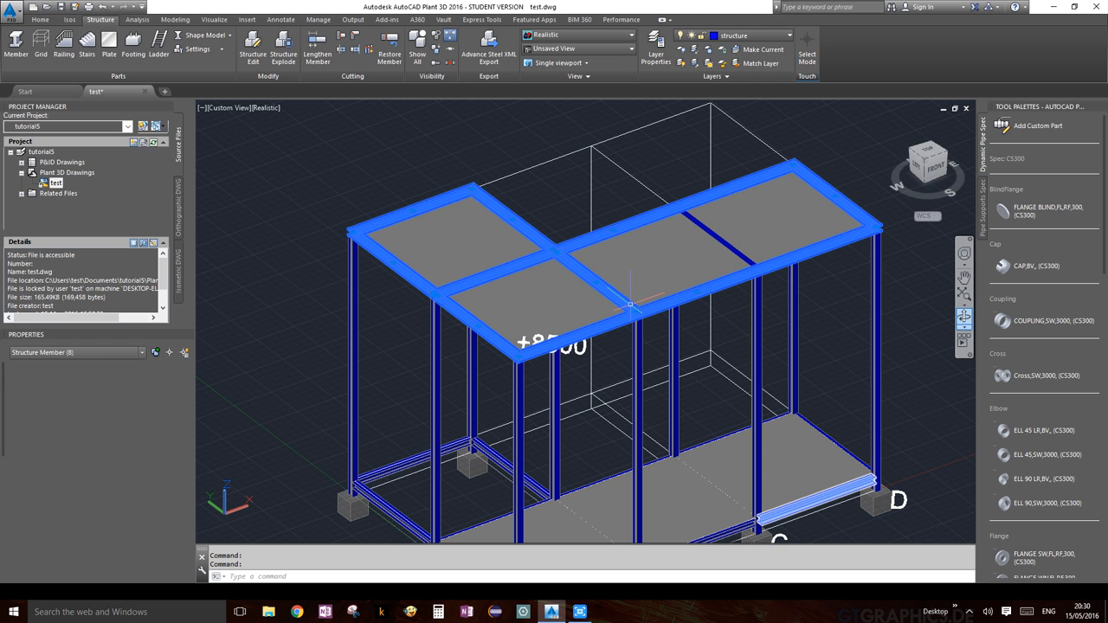
click(756, 263)
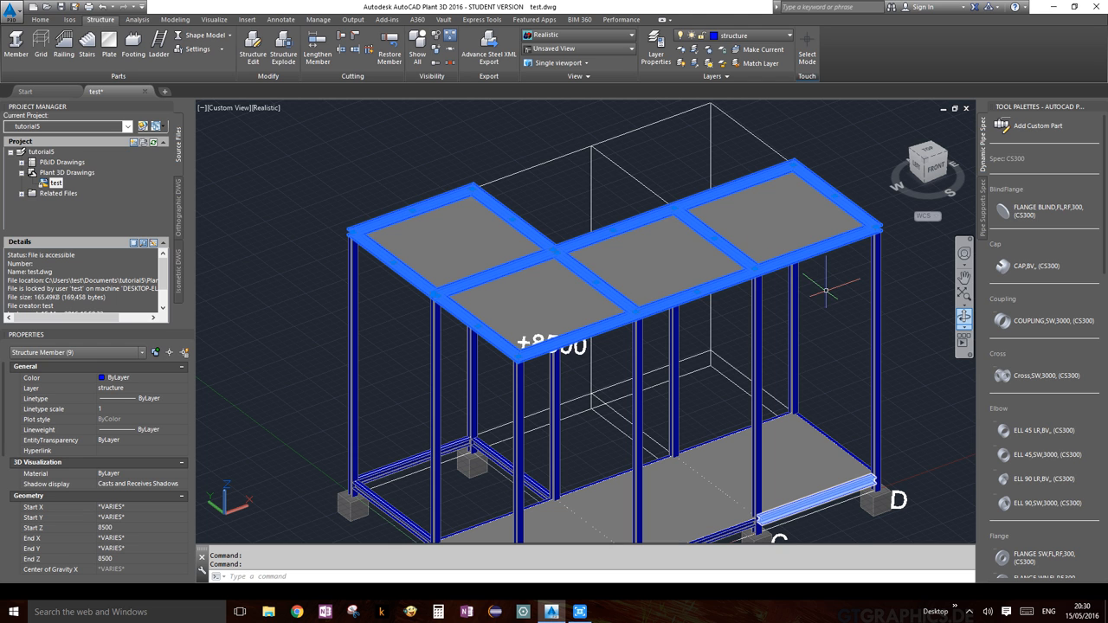
click(252, 45)
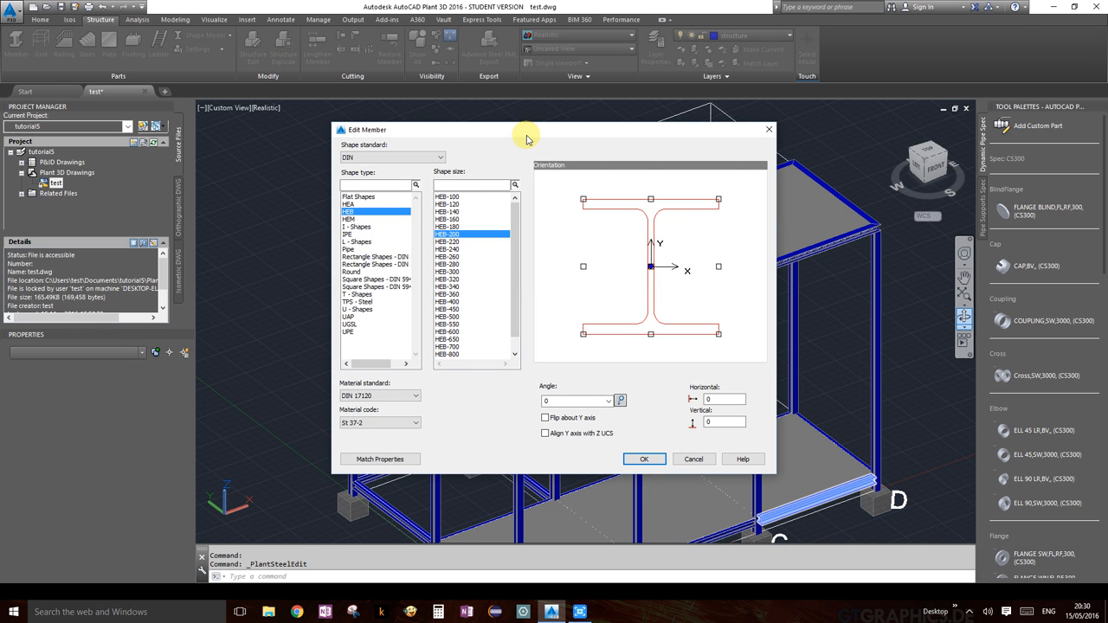
drag(527, 139, 637, 168)
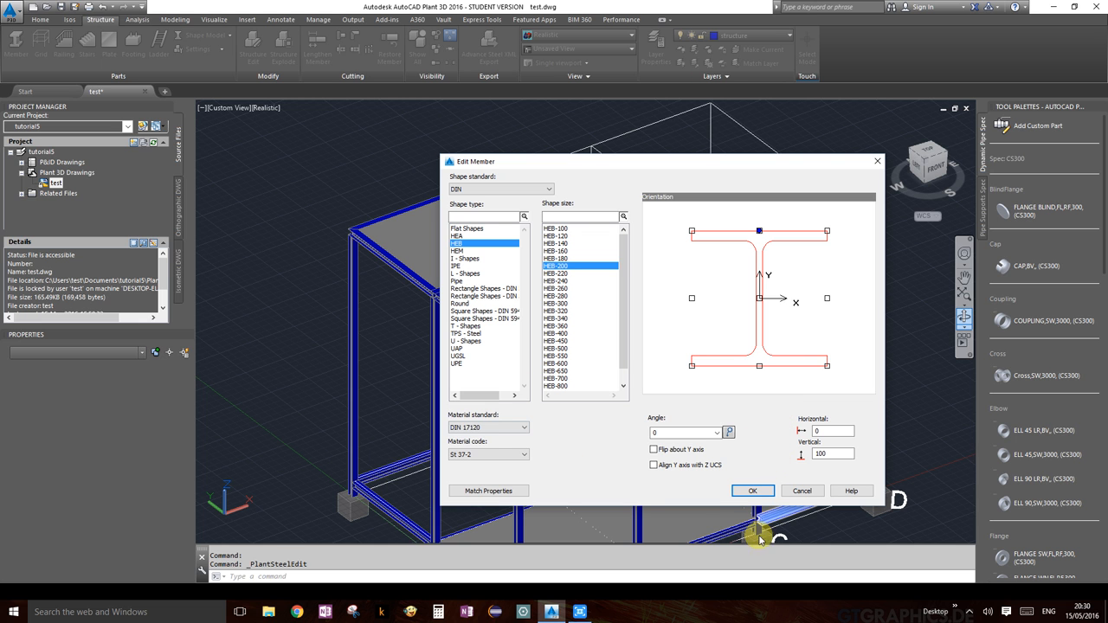
click(753, 491)
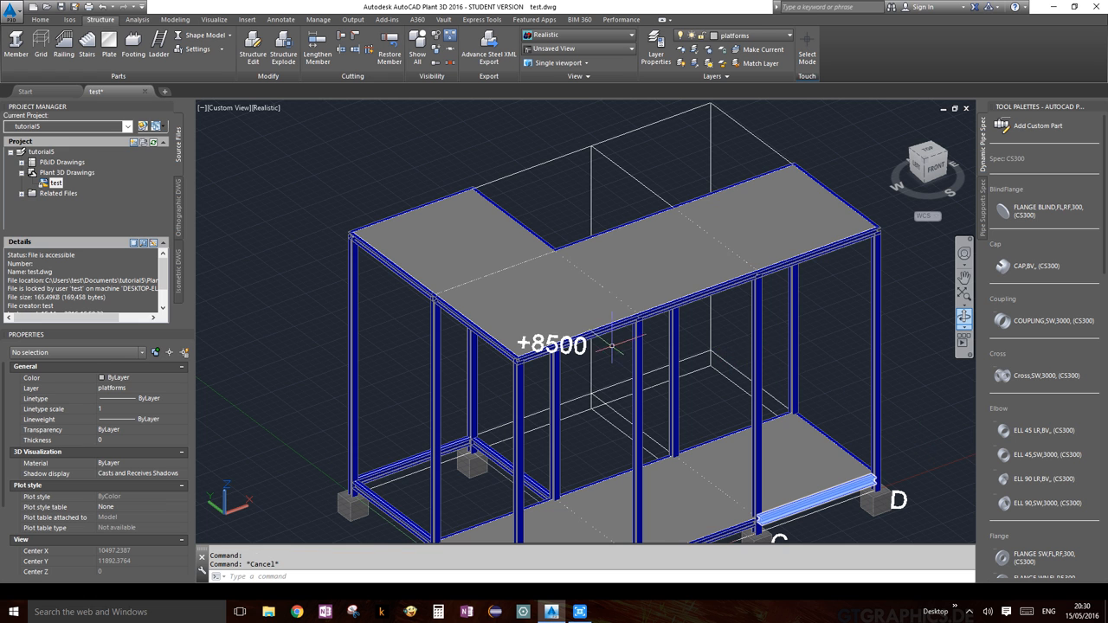
Step: Orbit around the structure and examine closely how the realigned upper beams meet the +8500 grating
scroll(590, 338, up, 3)
scroll(670, 250, down, 3)
scroll(670, 250, up, 3)
scroll(670, 250, down, 3)
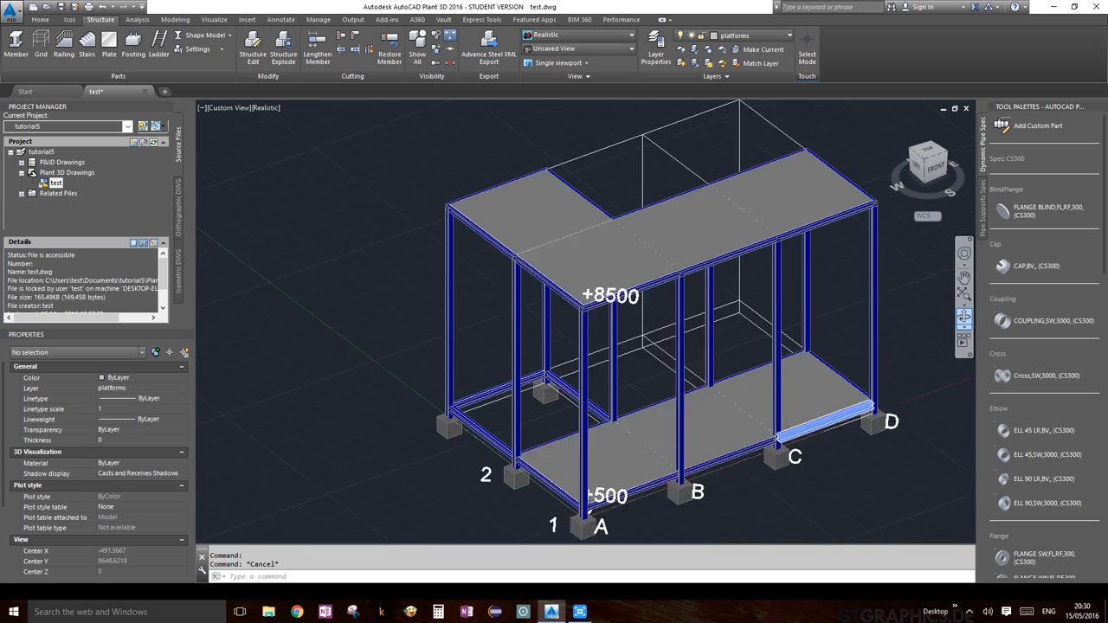
scroll(732, 235, up, 2)
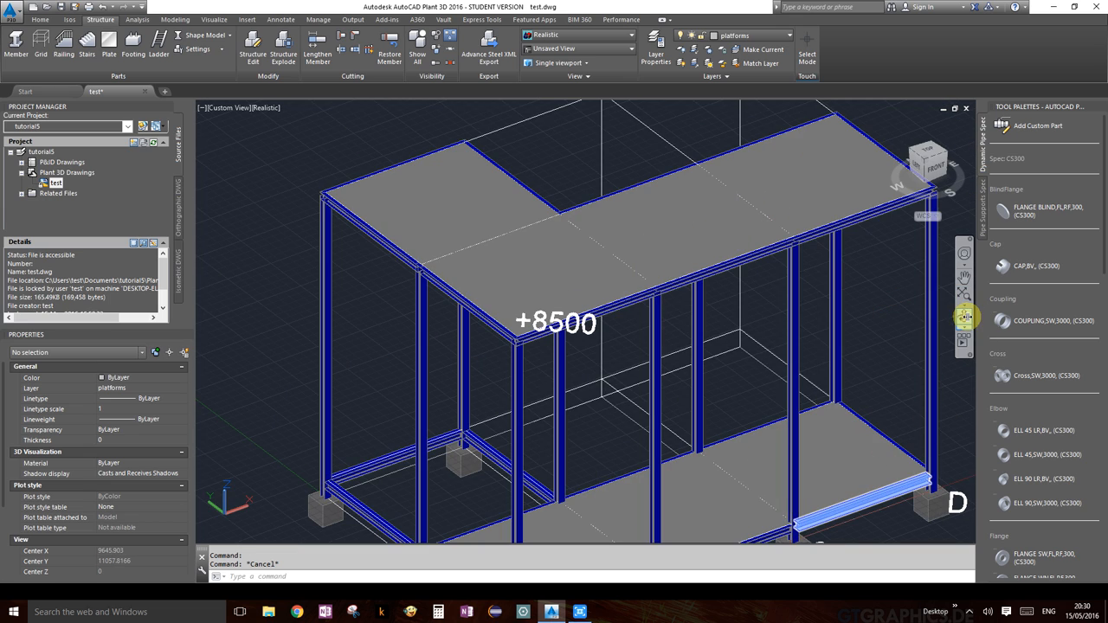
click(964, 316)
drag(603, 290, 671, 288)
scroll(594, 194, up, 3)
scroll(671, 288, down, 6)
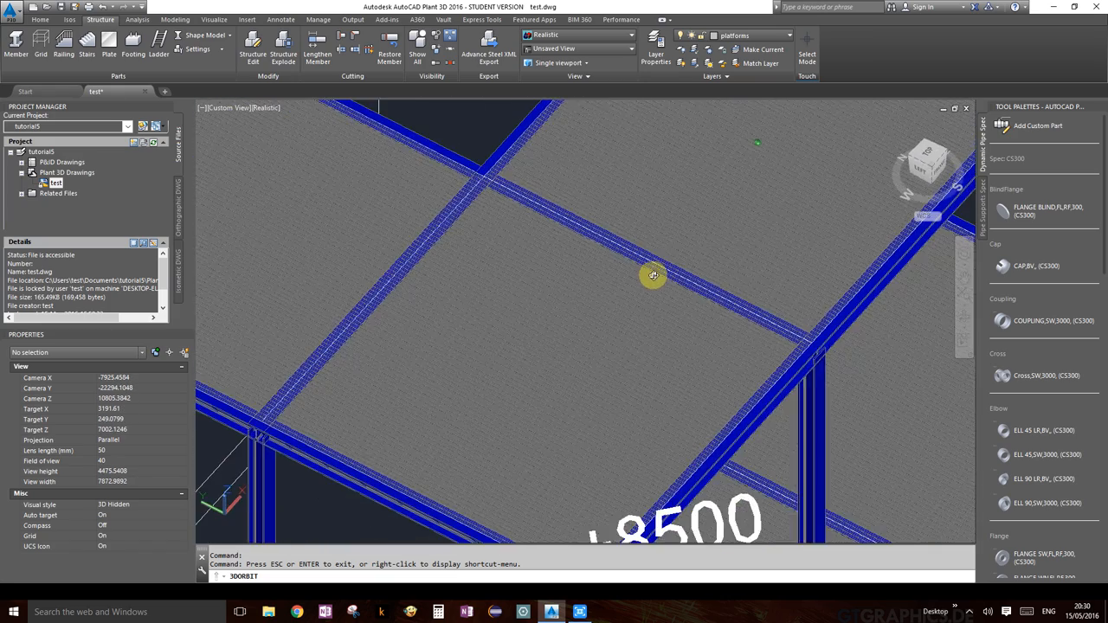
scroll(658, 317, down, 2)
drag(658, 317, 663, 299)
scroll(718, 376, down, 2)
middle_drag(701, 369, 573, 231)
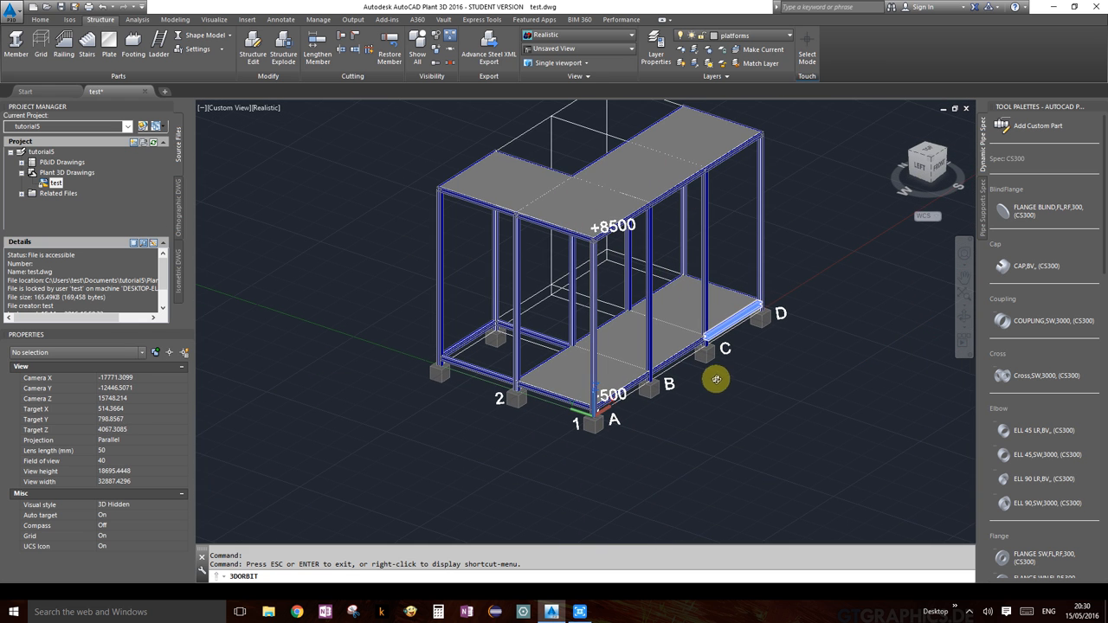
key(Escape)
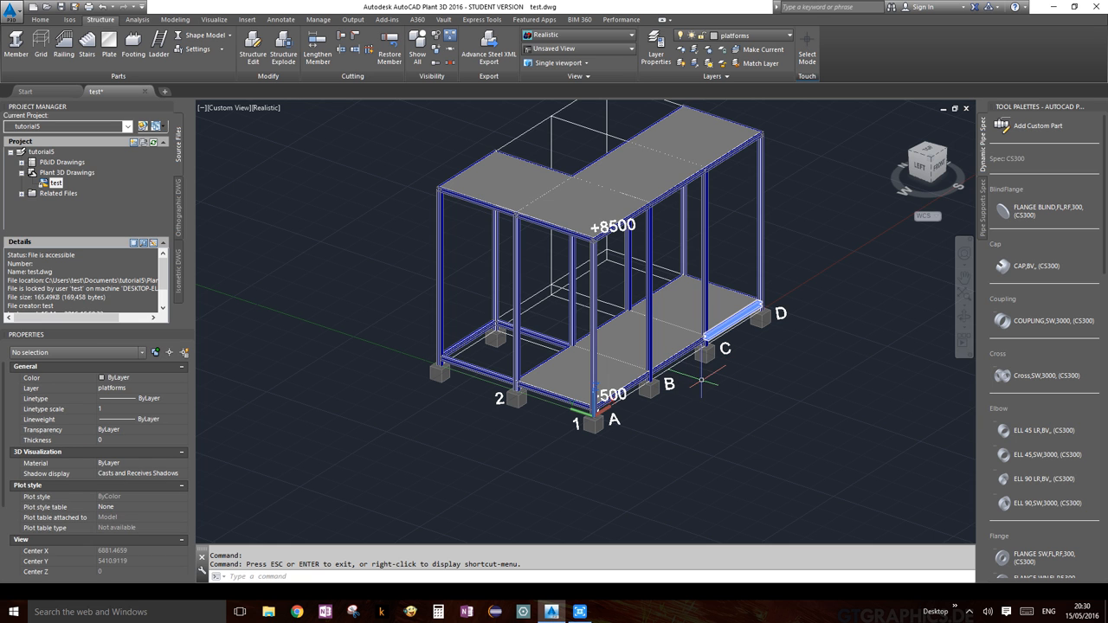
scroll(757, 340, down, 3)
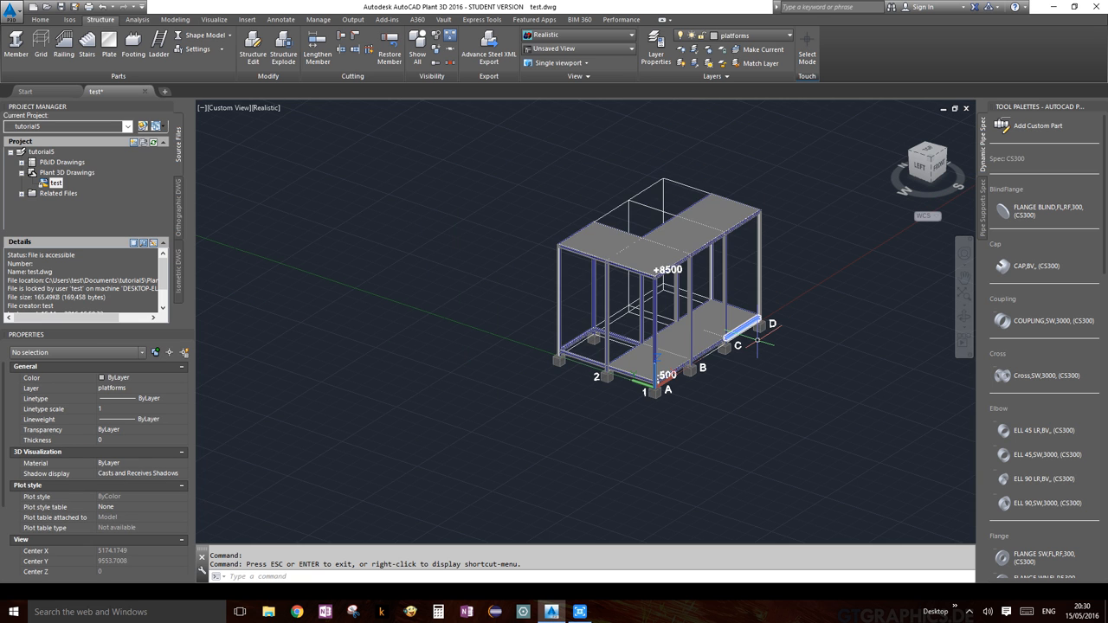
scroll(721, 339, up, 4)
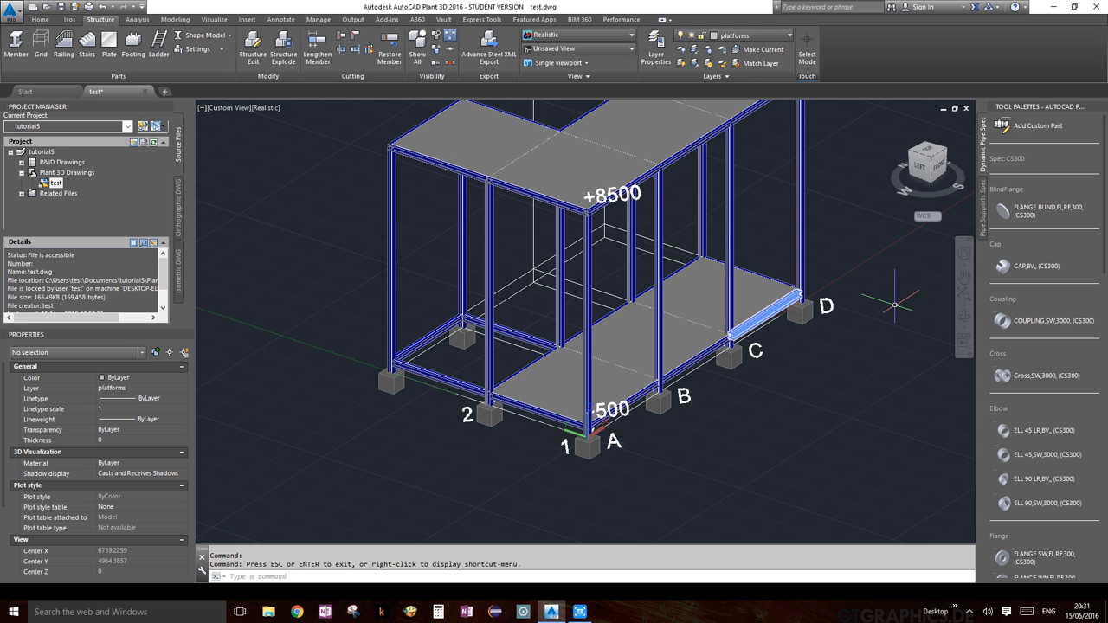
scroll(895, 305, down, 3)
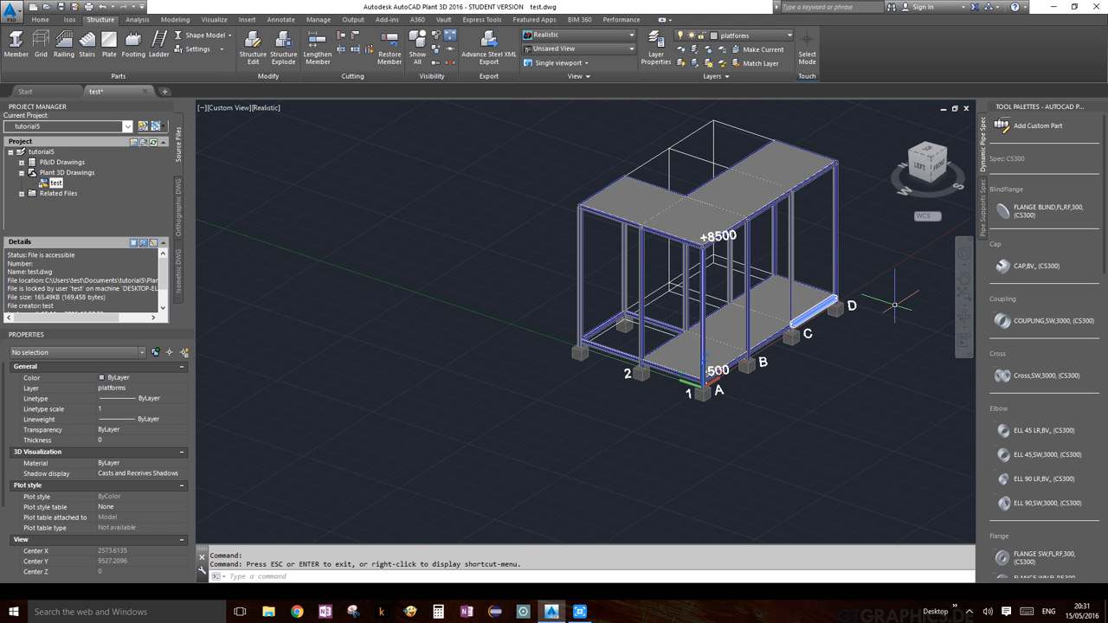